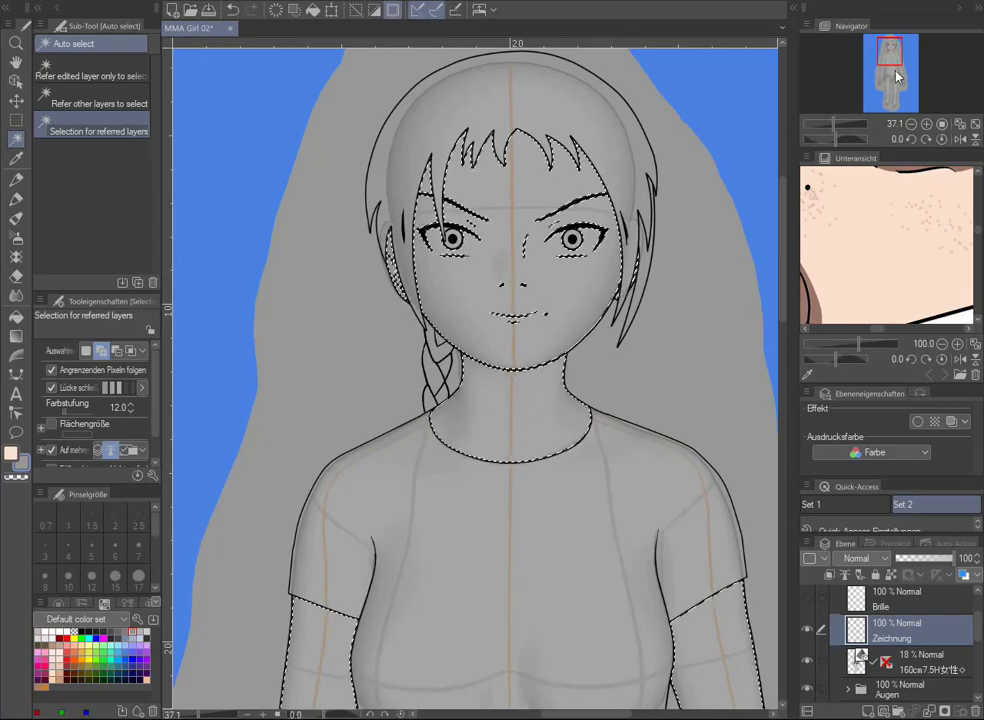
Add the toes to the skin selection and make the Farbe layer active
left_click(890, 101)
scroll(523, 461, "up", 2)
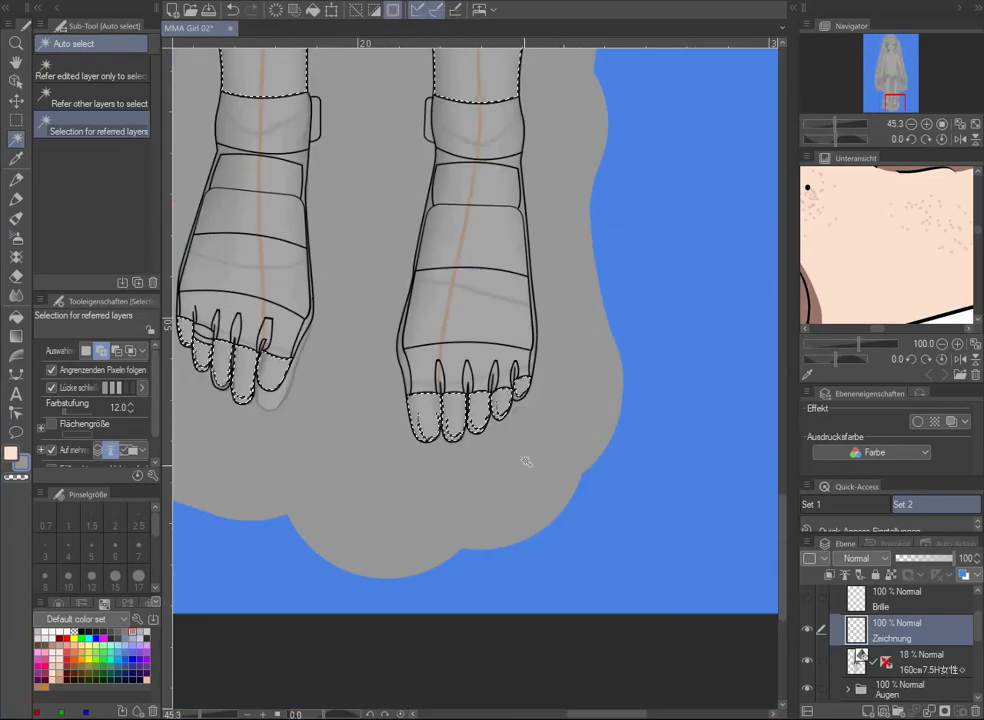
key("ctrl+0")
scroll(900, 640, "down", 2)
left_click(900, 632)
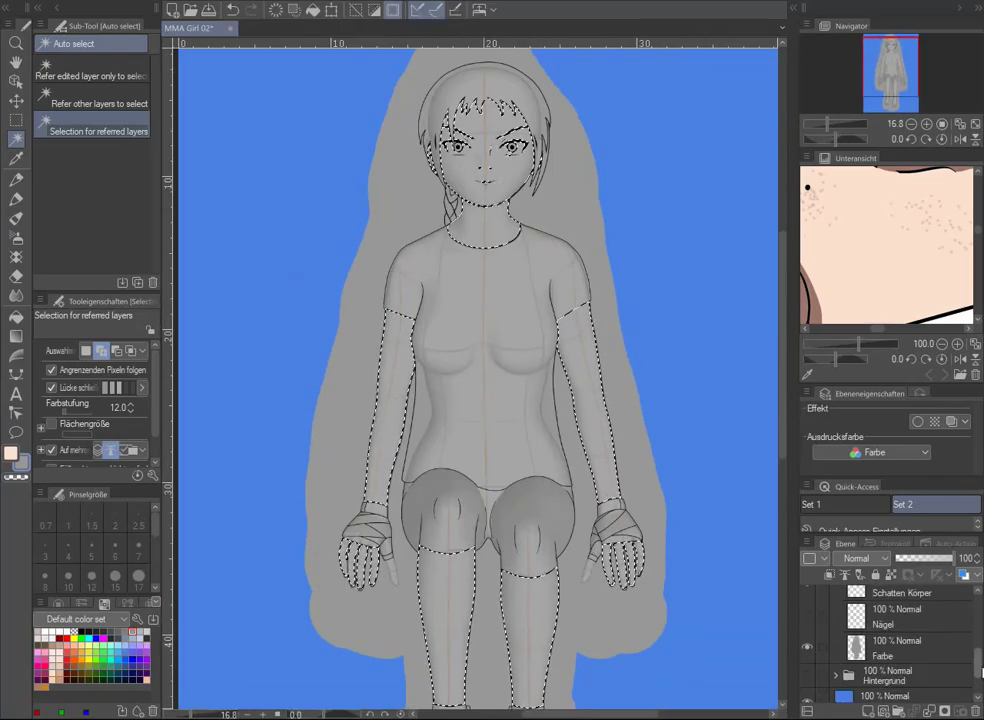
Paint the selected face, neck, arms, fingers, legs and toes in the light skin tone with the Milli pen marker
key("p")
left_click_drag(395, 320, 400, 510)
left_click_drag(600, 510, 575, 320)
left_click_drag(485, 140, 485, 200)
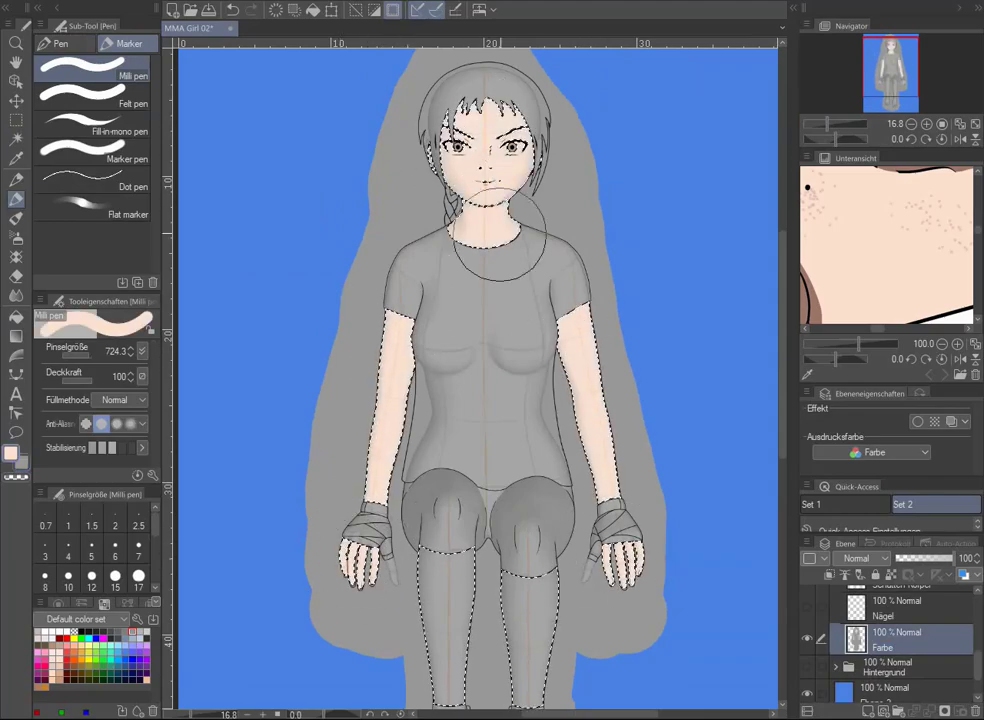
scroll(480, 400, "down", 5)
left_click_drag(455, 290, 461, 417)
left_click_drag(540, 290, 540, 430)
Select the area outside the figure using the Zeichnung layer and clear the grey there on the Farbe layer
key("w")
left_click(895, 636)
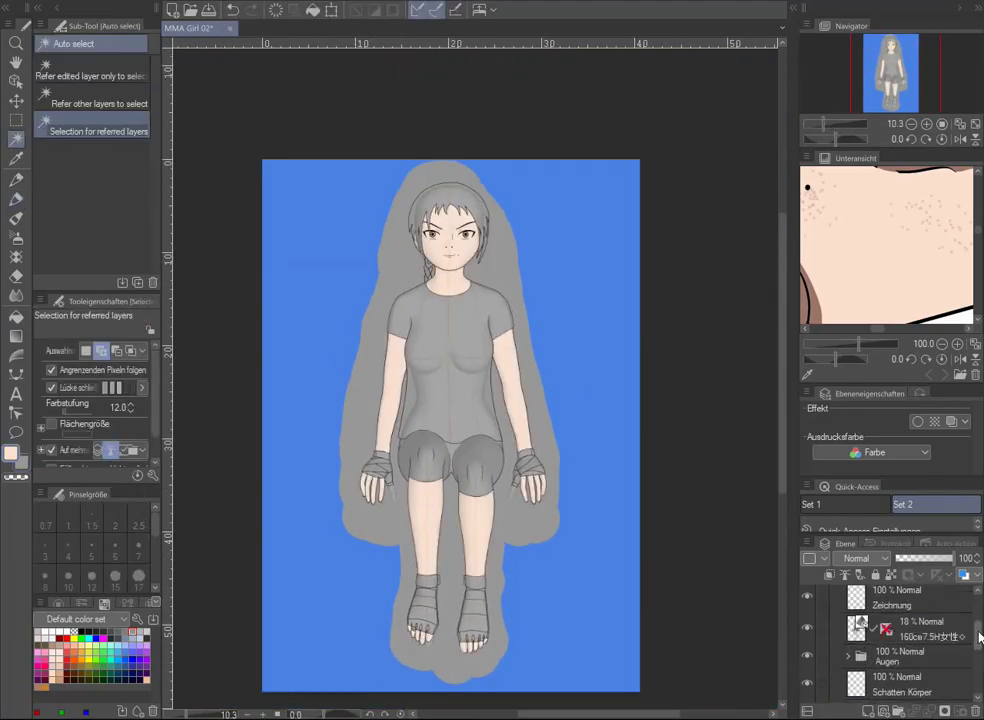
scroll(531, 575, "up", 2)
scroll(654, 85, "down", 2)
scroll(900, 640, "down", 2)
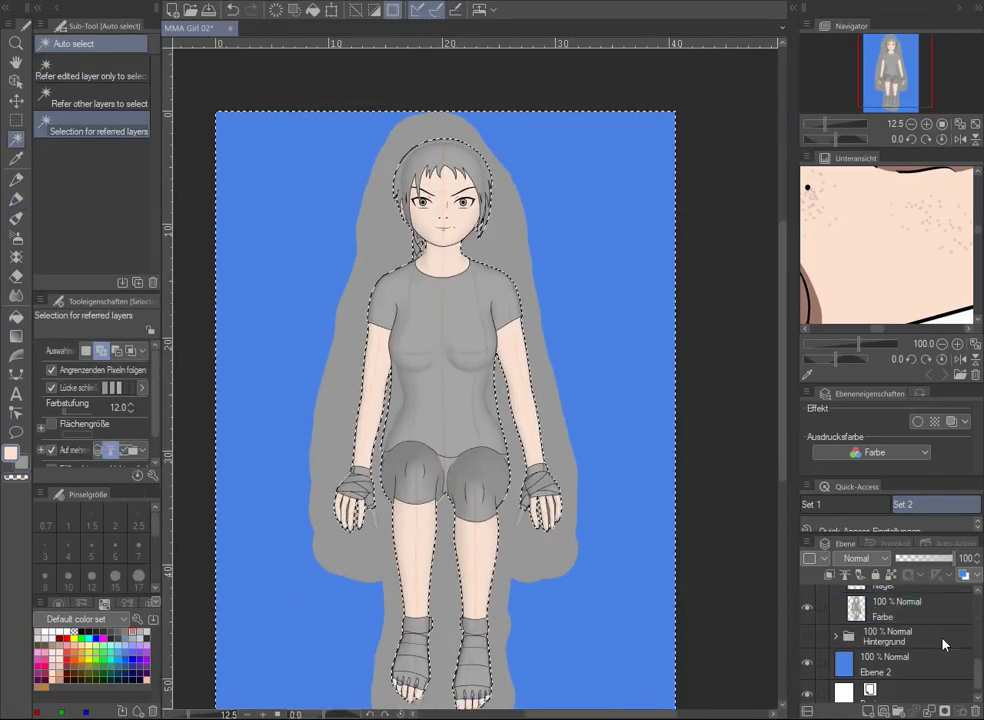
left_click(900, 606)
left_click(252, 31)
Select the hand and foot bandages and paint them white on the Farbe layer with the Milli pen
scroll(900, 640, "up", 2)
left_click(895, 634)
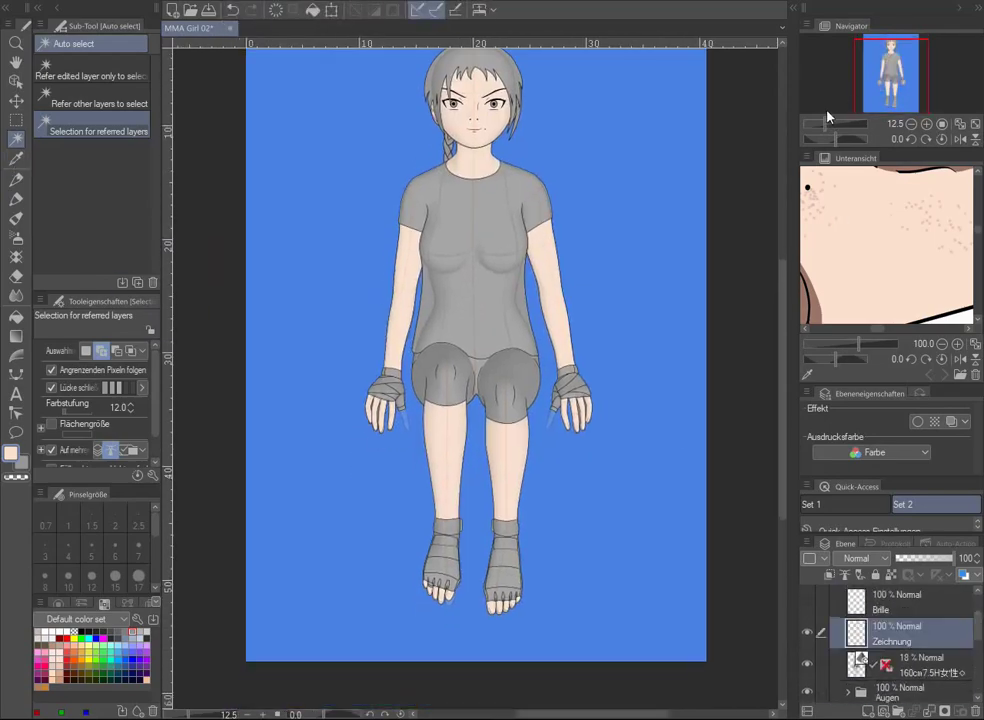
mouse_move(826, 123)
left_mouse_down()
mouse_move(862, 123)
mouse_move(832, 123)
left_mouse_up()
scroll(480, 372, "down", 2)
scroll(563, 562, "up", 2)
left_click(15, 198)
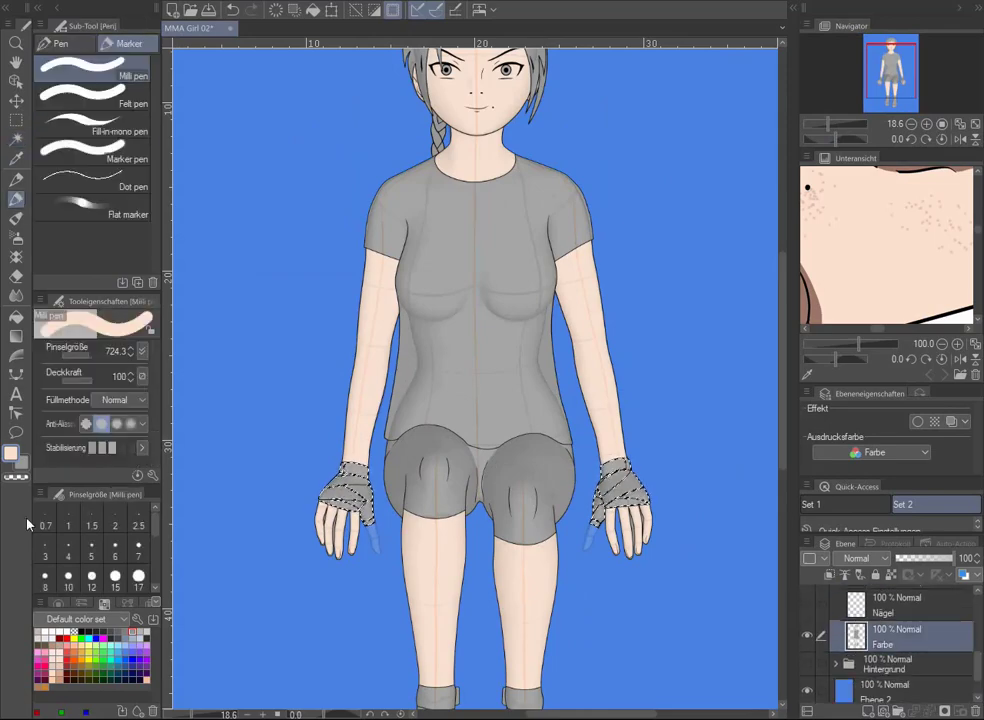
left_click_drag(616, 500, 634, 285)
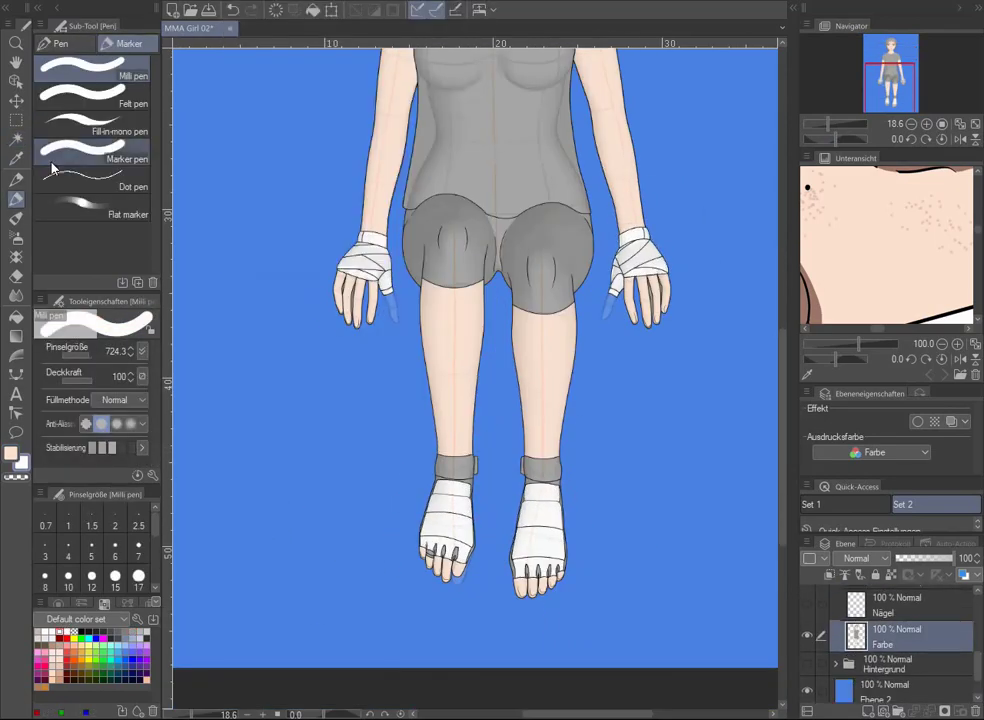
Select the ankle straps, foot edges and gaps between the toes, and paint them black on the Farbe layer
left_click(15, 138)
scroll(500, 640, "up", 2)
left_click(368, 304)
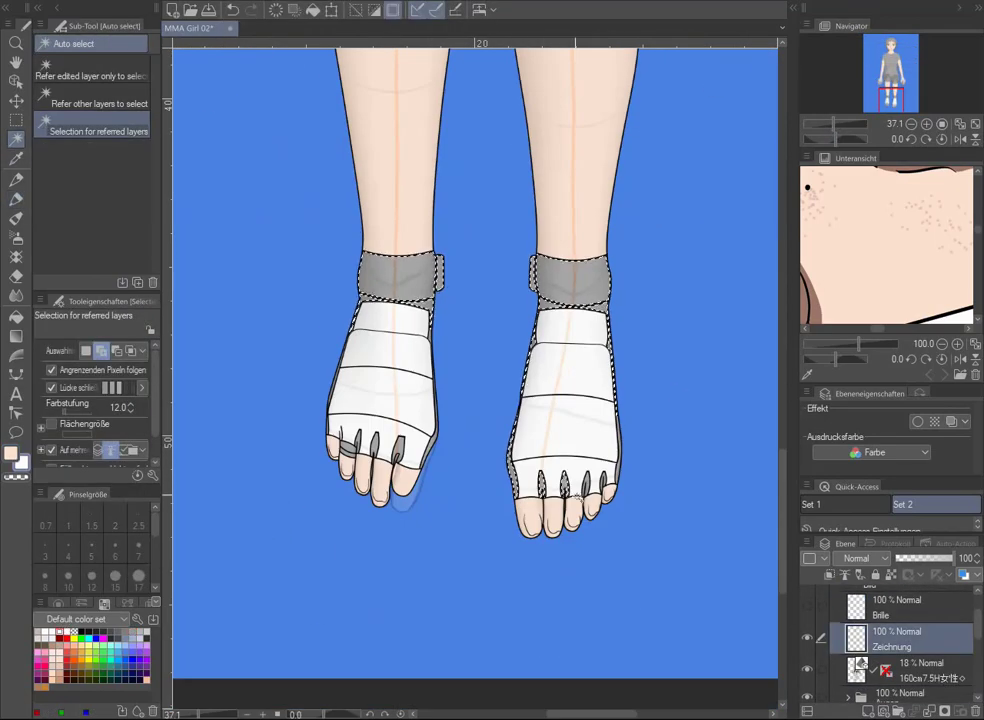
scroll(886, 102, "up", 3)
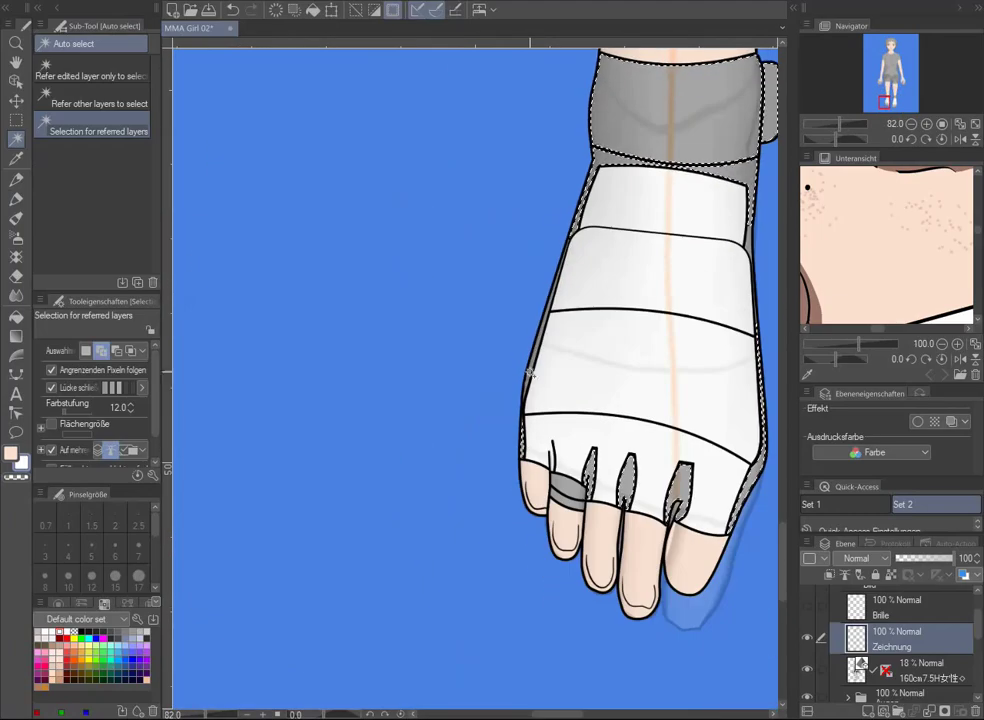
left_click_drag(884, 99, 886, 97)
scroll(886, 102, "down", 2)
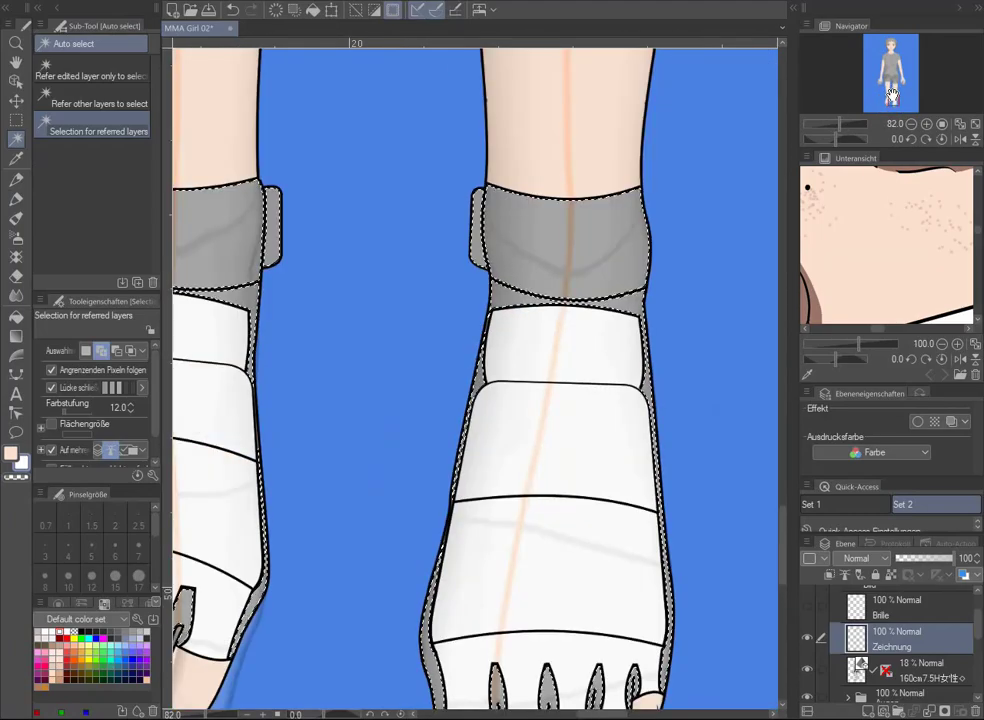
scroll(886, 97, "down", 2)
key("p")
mouse_move(530, 485)
left_mouse_down()
mouse_move(512, 565)
mouse_move(405, 485)
left_mouse_up()
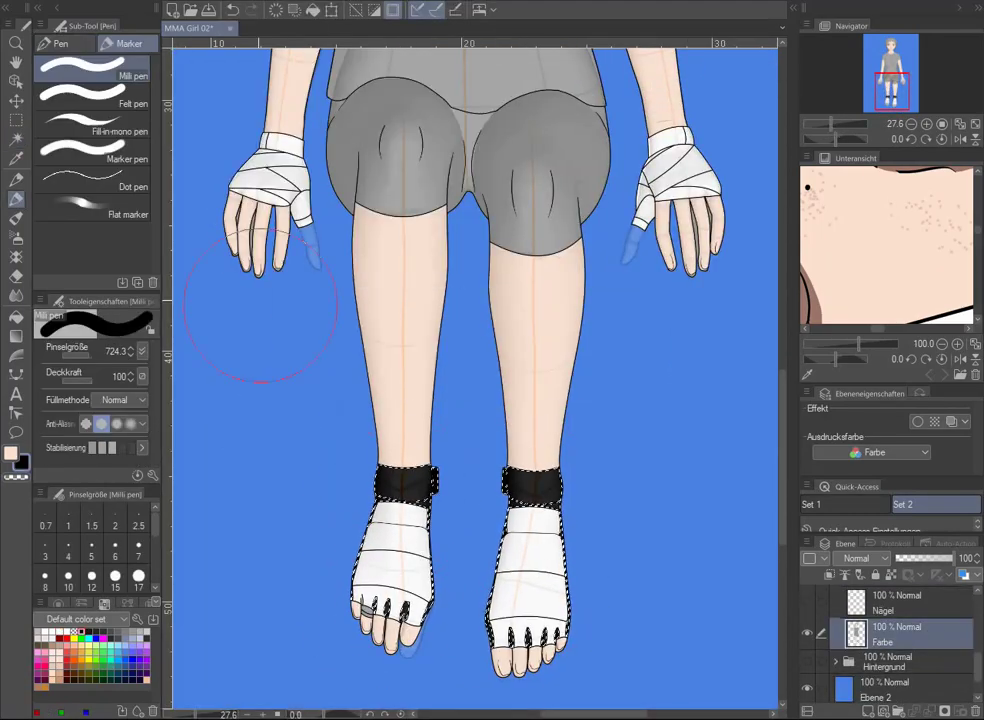
Select the grey patch above the second-smallest toe and paint it in the skin tone on the Farbe layer
left_click(73, 50)
scroll(400, 560, "up", 4)
key("w")
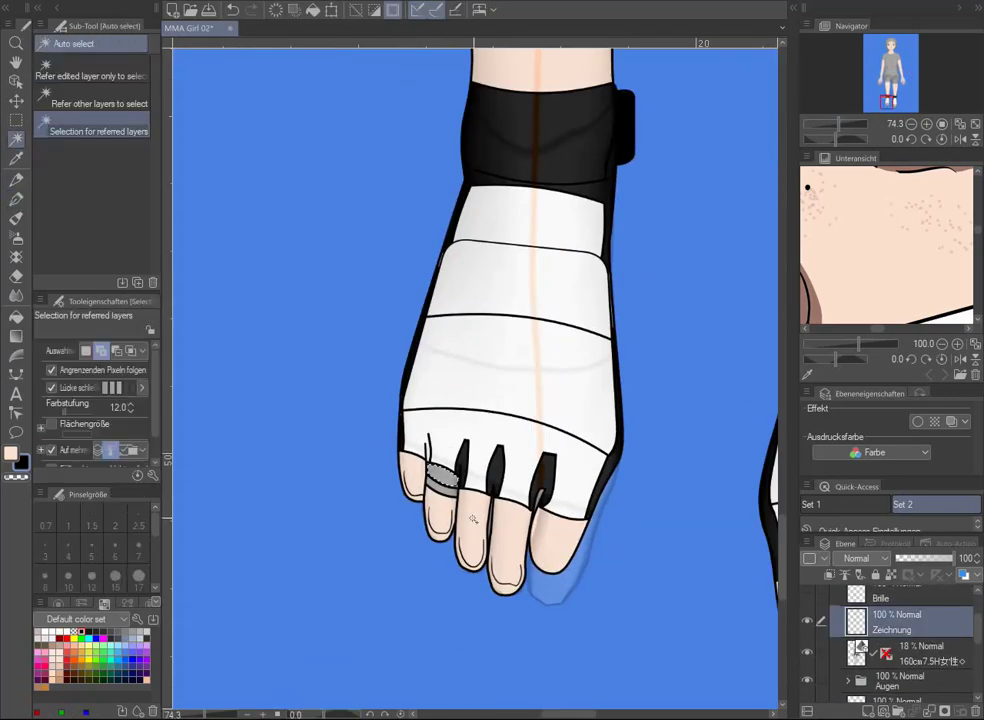
key("Escape")
left_click(16, 198)
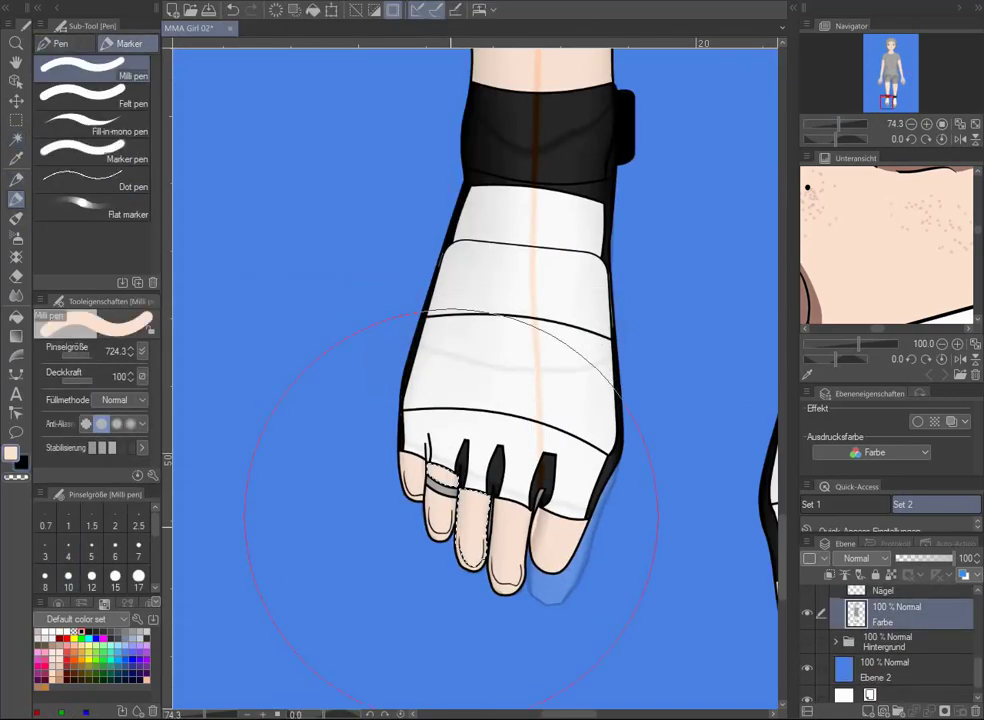
left_click(250, 1)
key("Escape")
Draw in the gap between the two smallest toes on the Zeichnung layer with the black G-pen at size 10
key("p")
key("p")
scroll(890, 630, "up", 3)
left_click(897, 625)
scroll(367, 507, "up", 3)
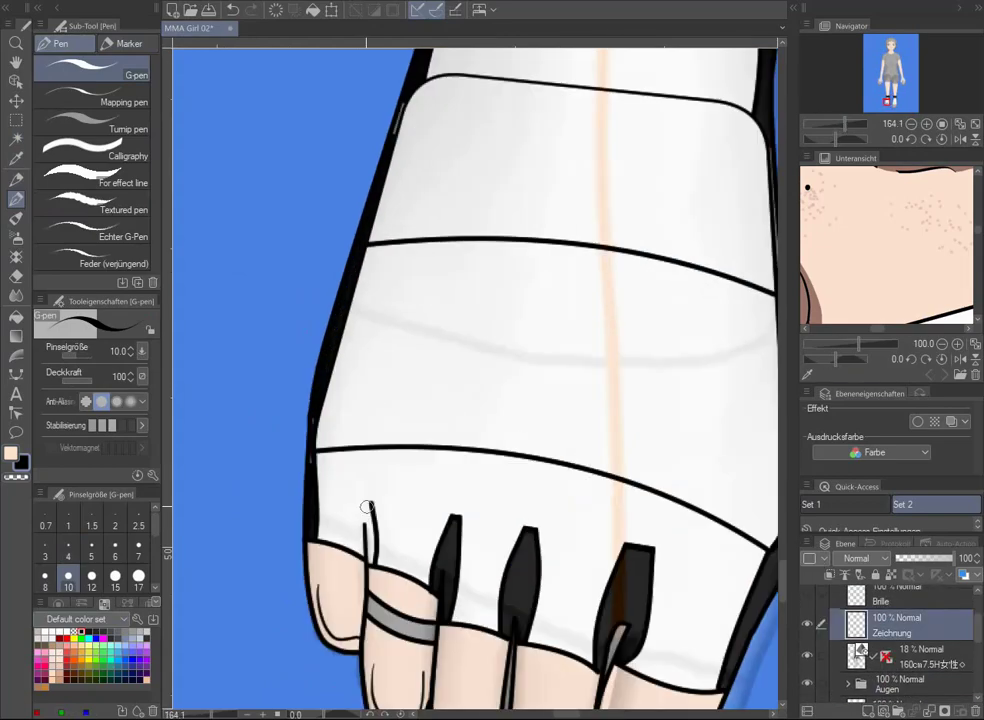
left_click(370, 548, "ctrl+shift")
Fill the remaining grey gaps around that foot's toes on the Farbe layer
left_click_drag(845, 127, 838, 127)
key("w")
left_click(565, 530, "ctrl+shift")
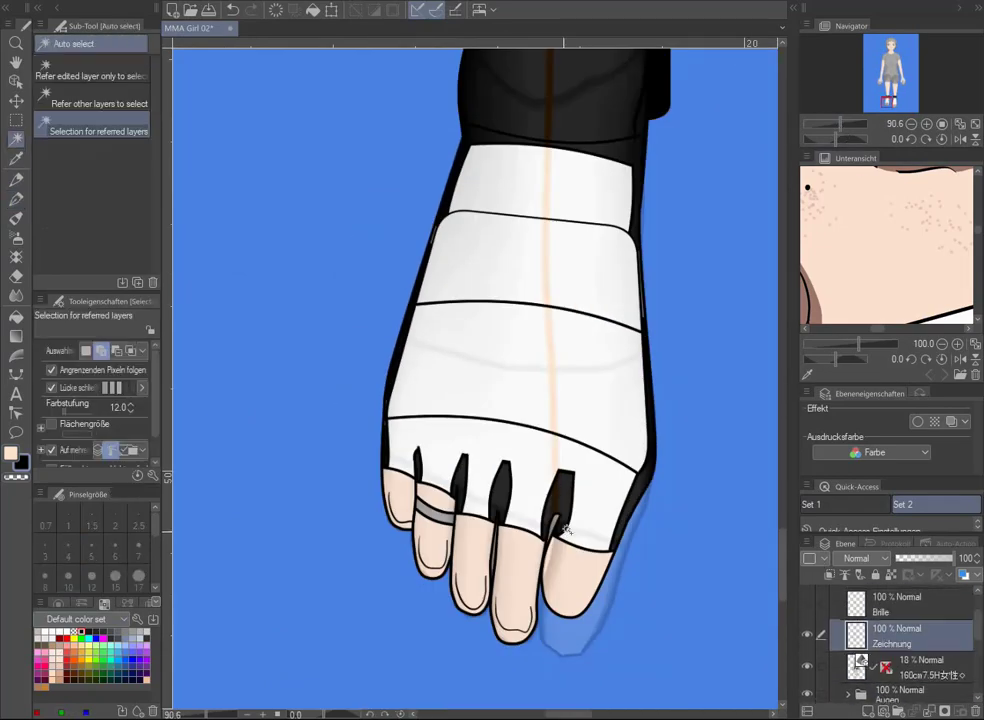
scroll(888, 101, "down", 5)
left_click(360, 130, "ctrl+shift")
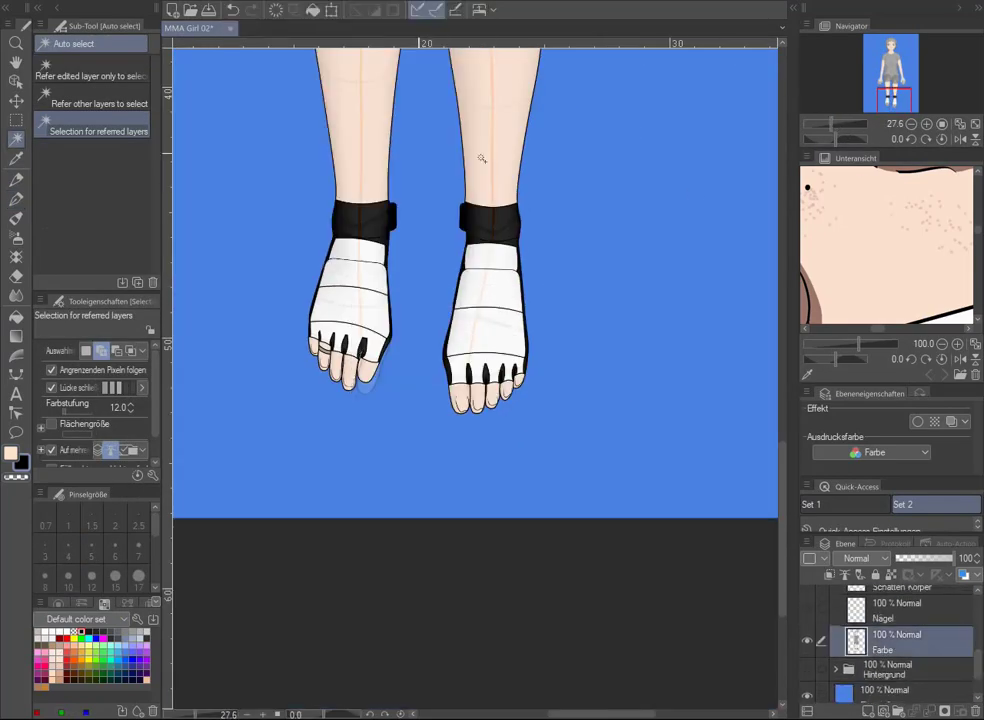
Select the hair, side strands and braid, and paint them dark red on the Farbe layer
scroll(481, 158, "down", 2)
scroll(634, 96, "up", 5)
left_click(701, 368)
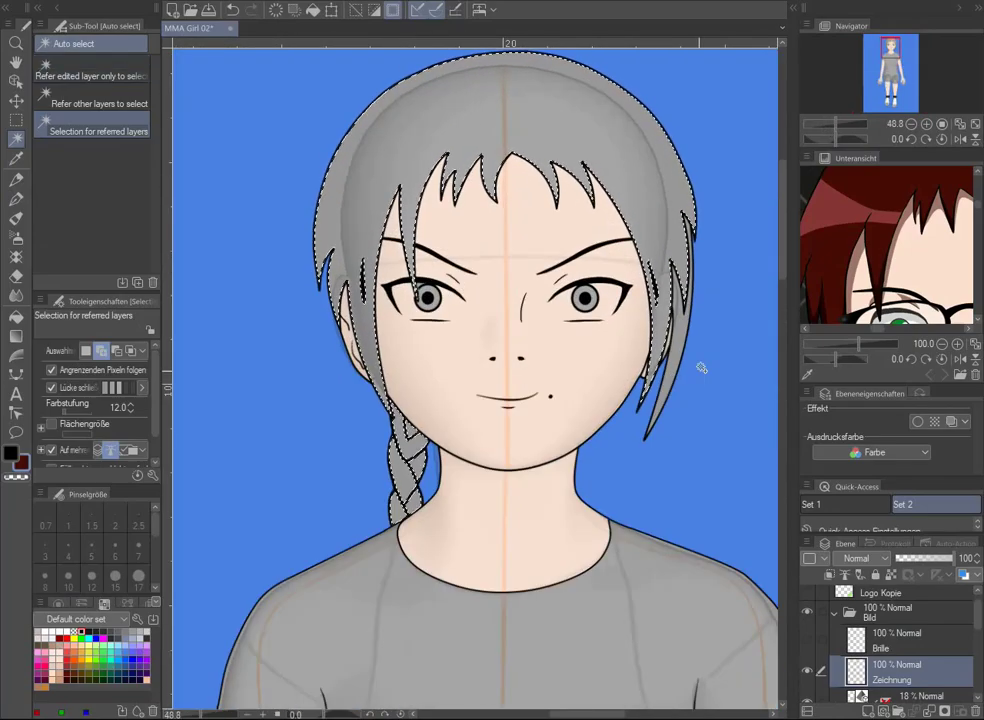
scroll(701, 368, "down", 1)
left_click(620, 428, "ctrl+shift")
key("p")
mouse_move(380, 230)
left_mouse_down()
mouse_move(577, 218)
mouse_move(400, 330)
left_mouse_up()
key("ctrl+d")
Select the small gap between the hair strand and the eye and paint it over in the skin tone on the Farbe layer
key("w")
left_click(447, 256, "ctrl+shift")
scroll(447, 256, "up", 4)
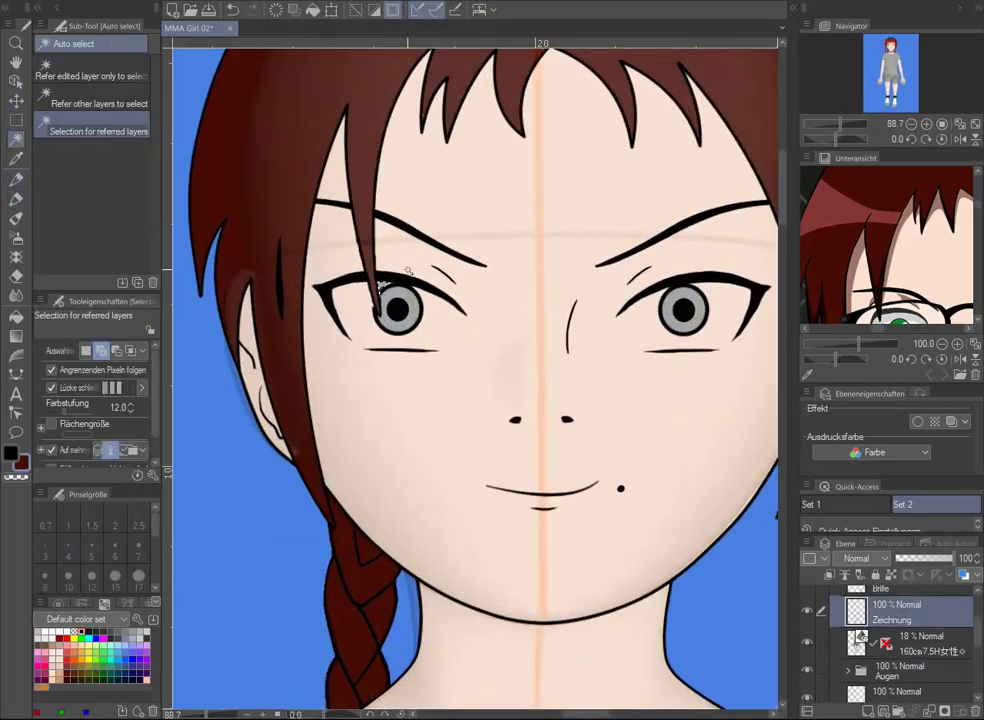
left_click(721, 494, "ctrl+shift")
key("p")
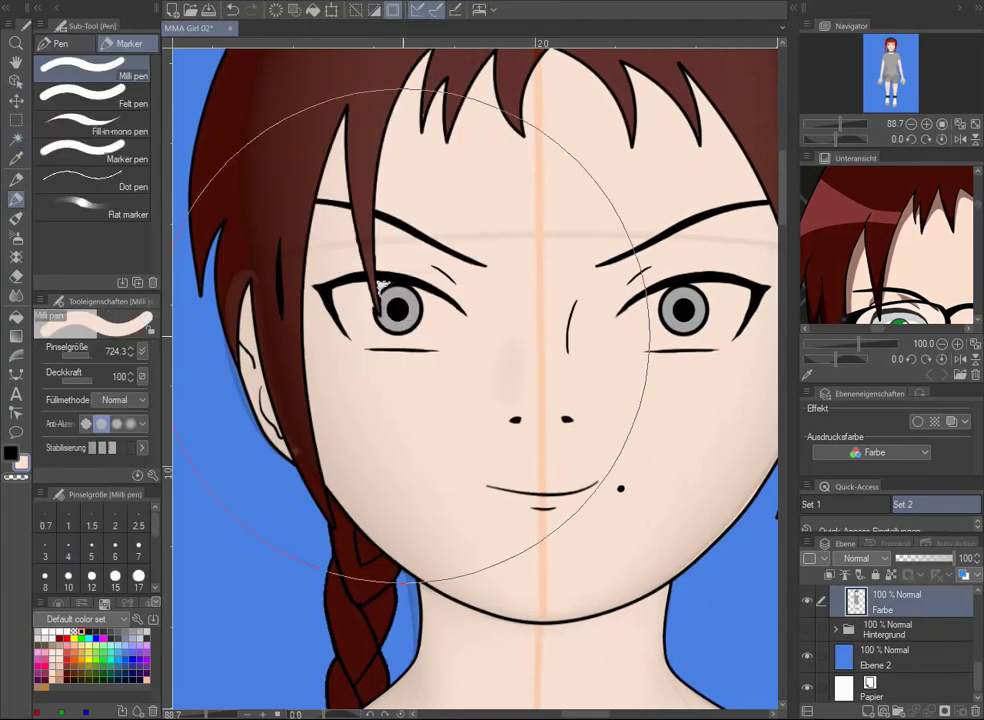
key("p")
Touch up the outline of the hair strand over the eye on the Zeichnung layer with the black G-pen at size 10
left_click(752, 515, "ctrl+shift")
scroll(889, 60, "up", 3)
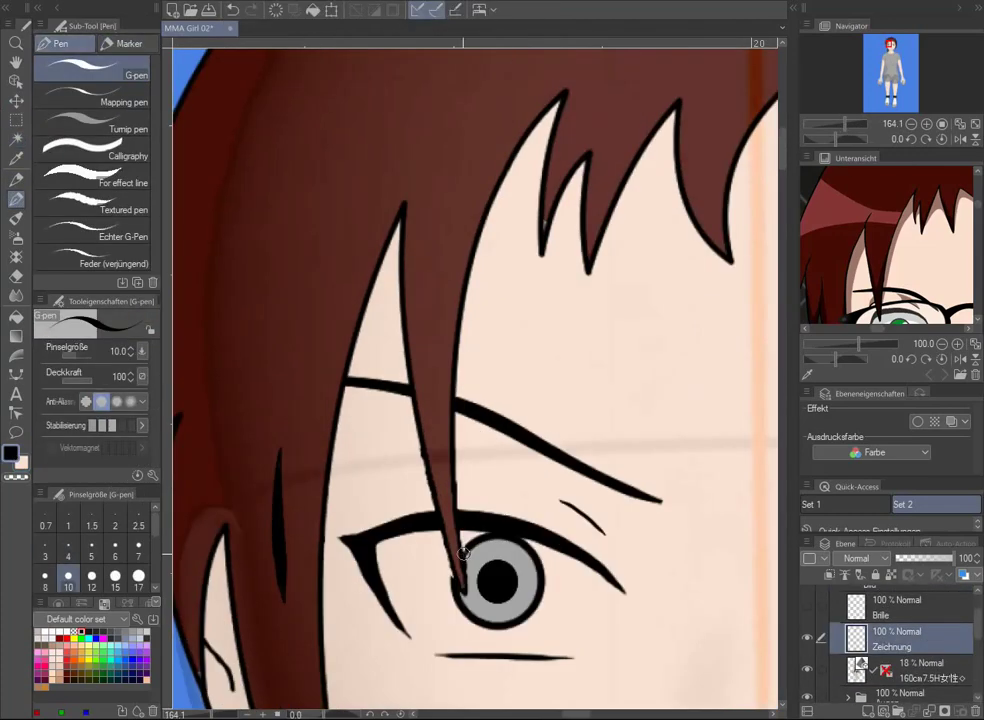
scroll(453, 575, "down", 5)
Select both irises and paint them dark green on the Farbe layer with the Milli pen
key("w")
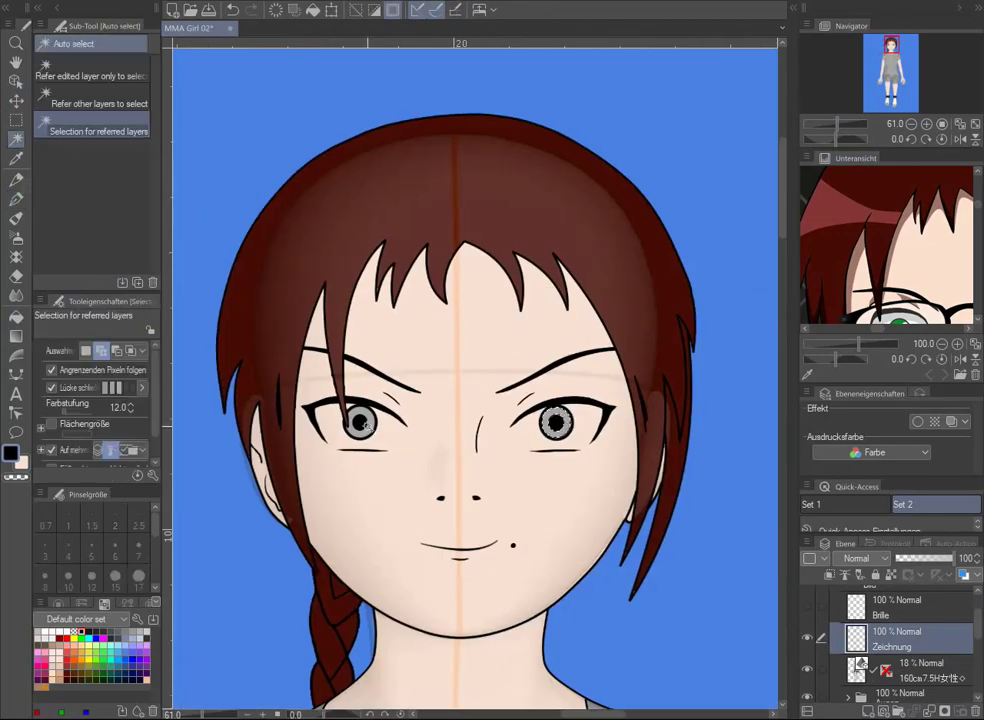
left_click(700, 490, "ctrl+shift")
left_click(690, 485, "ctrl+shift")
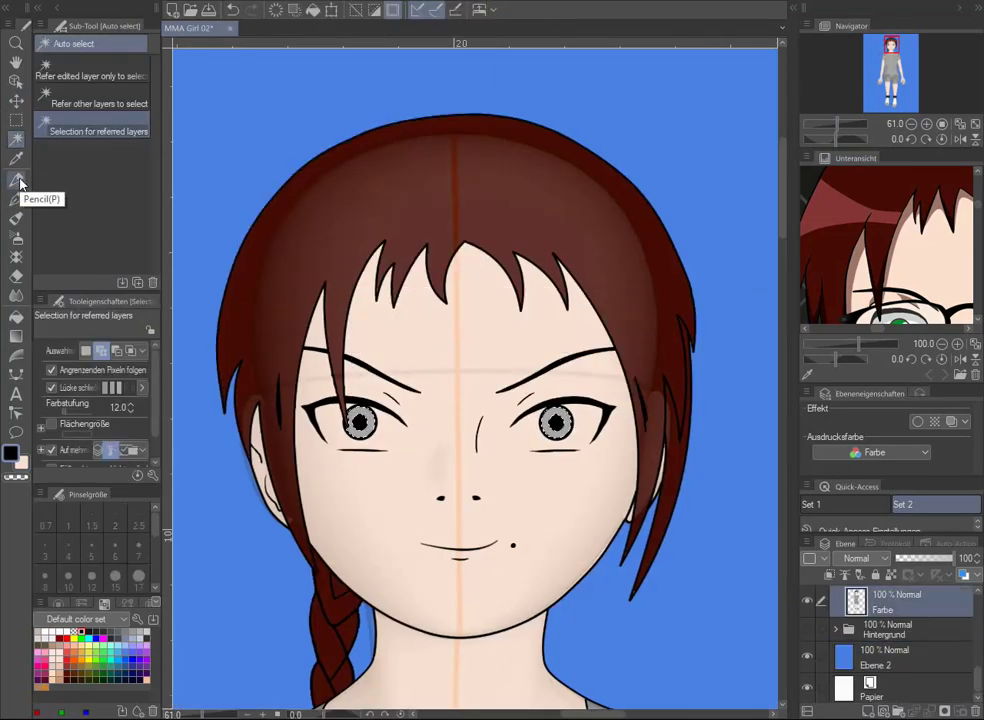
left_click(16, 198)
left_click(104, 666)
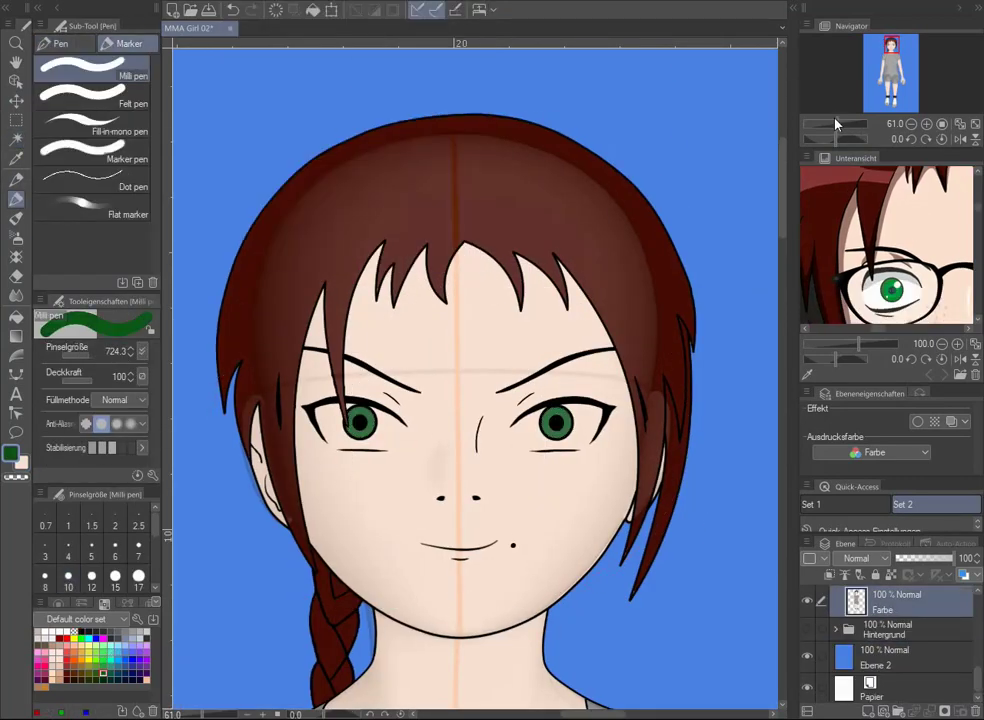
Select the T-shirt and paint it black on the Farbe layer with the Milli pen
left_click_drag(836, 122, 828, 122)
key("w")
left_click(938, 647)
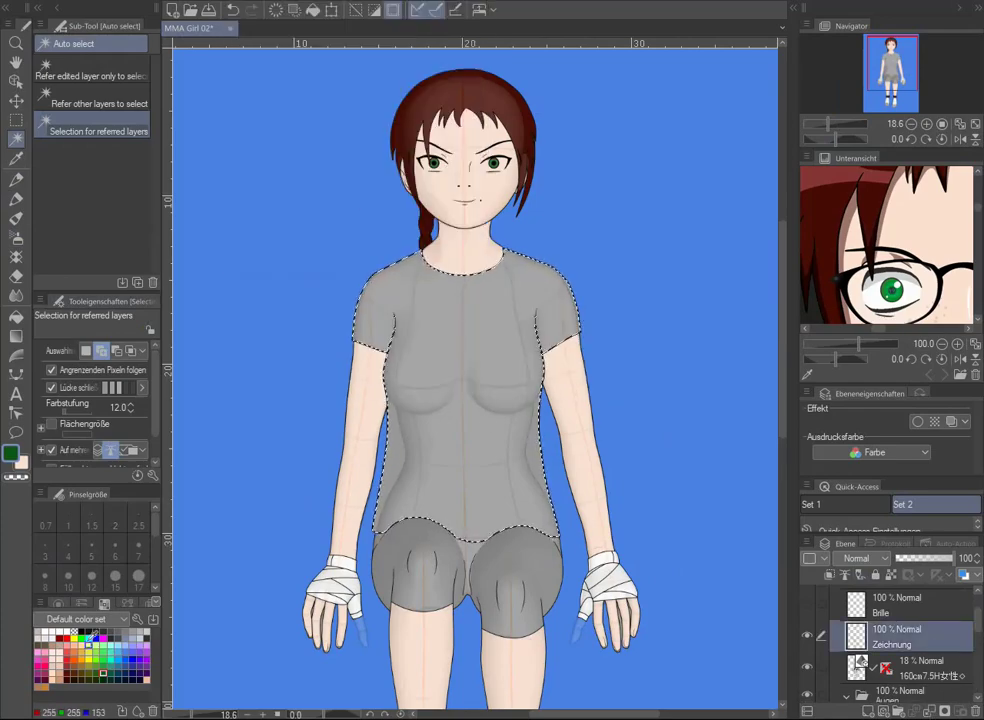
key("p")
left_click(949, 676)
mouse_move(500, 350)
left_mouse_down()
mouse_move(395, 345)
mouse_move(330, 270)
left_mouse_up()
scroll(465, 250, "down", 2)
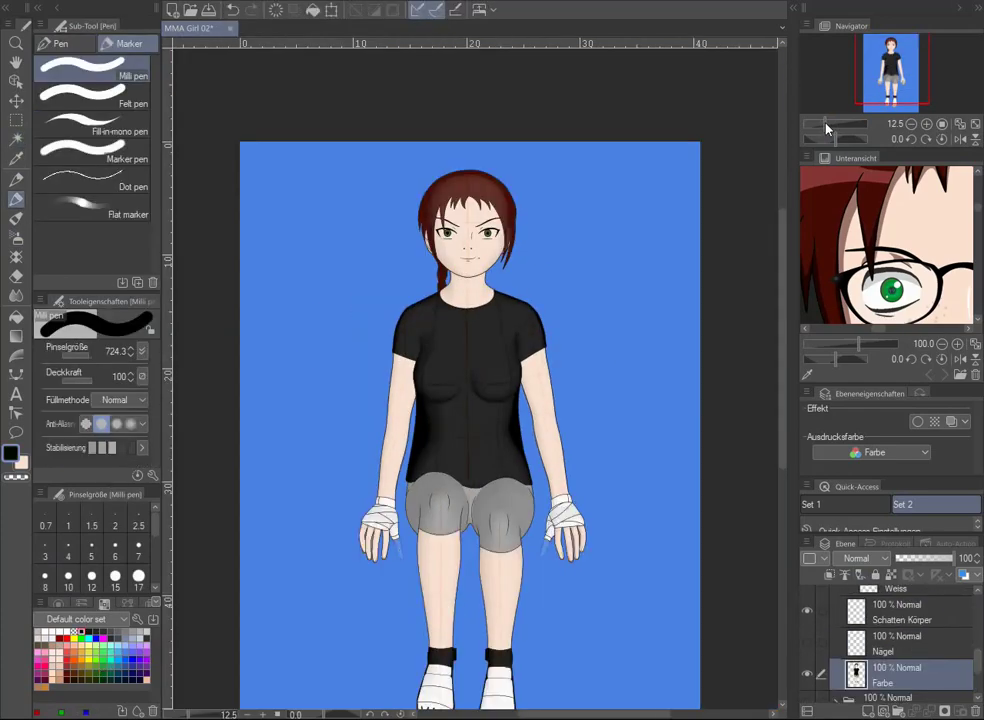
Select the face area around the eyes, hide the Farbe layer and set up a white G-pen at size 34.4
scroll(440, 160, "up", 8)
key("w")
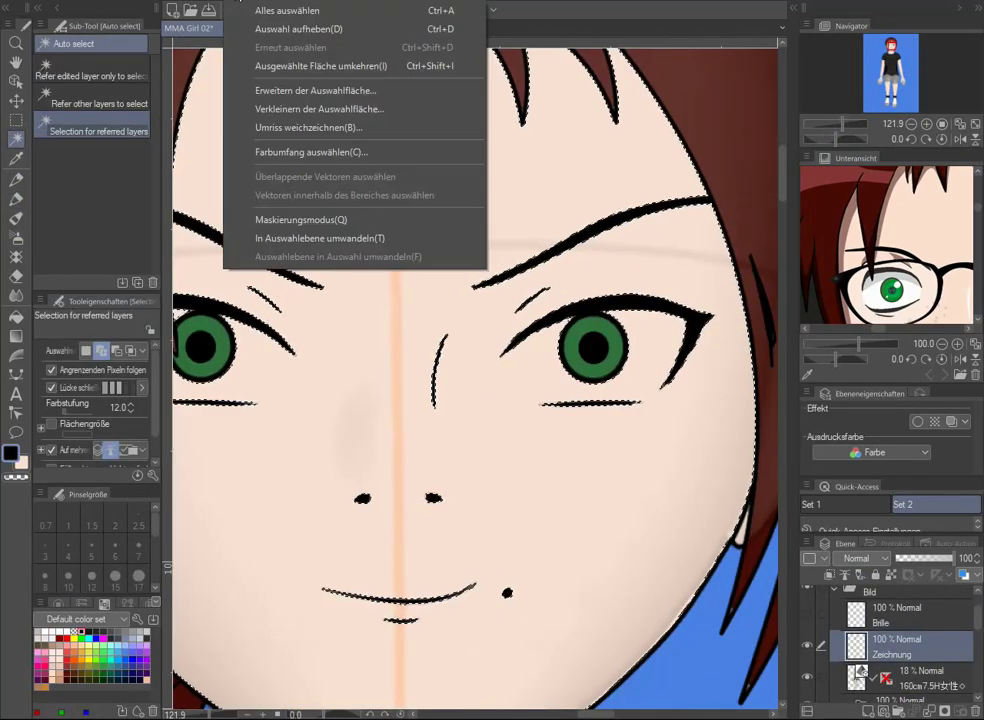
key("p")
left_click(888, 55)
scroll(888, 55, "up", 3)
key("x")
Paint the whites of both eyes around the irises with the white G-pen
mouse_move(548, 290)
left_mouse_down()
mouse_move(587, 243)
mouse_move(603, 352)
mouse_move(573, 395)
left_mouse_up()
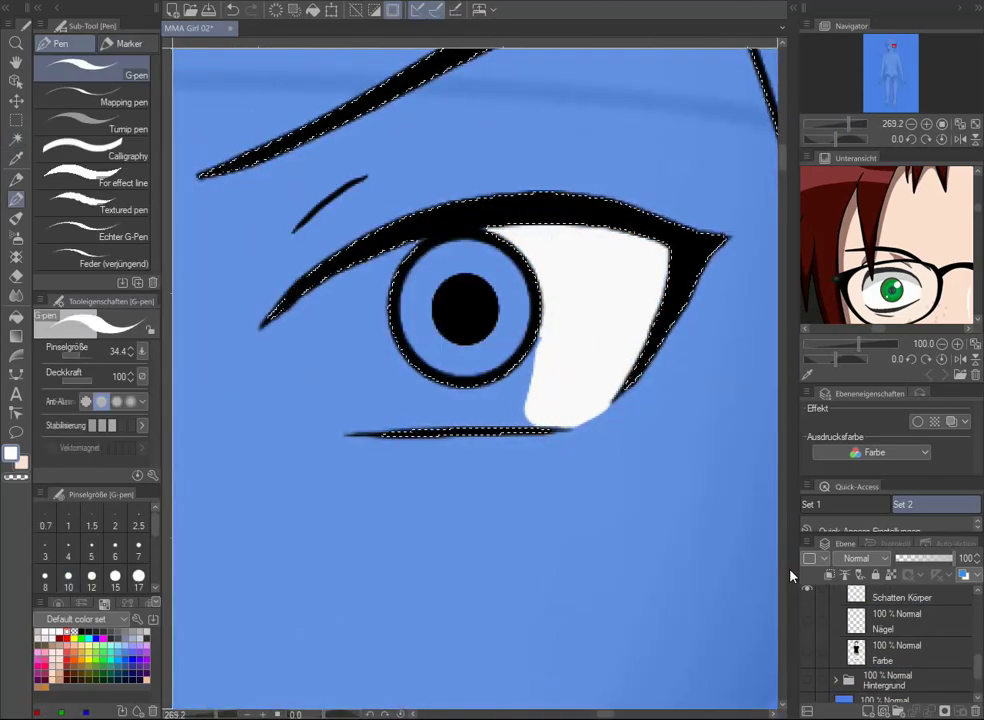
mouse_move(385, 292)
left_mouse_down()
mouse_move(300, 300)
mouse_move(282, 337)
left_mouse_up()
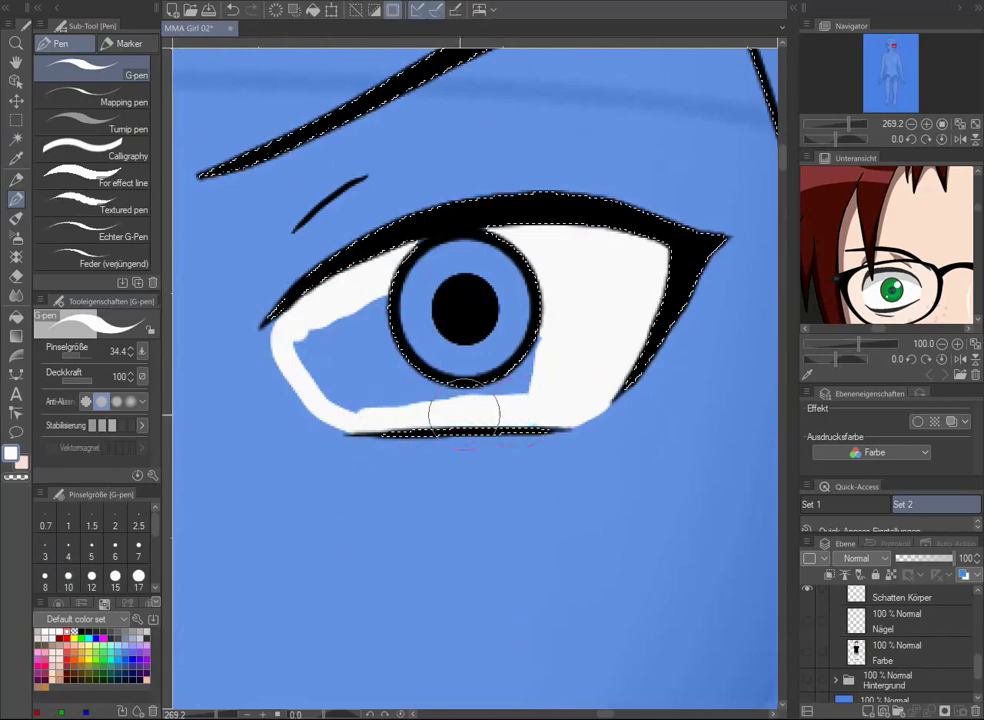
mouse_move(465, 413)
left_mouse_down()
mouse_move(514, 357)
mouse_move(376, 364)
mouse_move(351, 312)
left_mouse_up()
left_click_drag(893, 62, 887, 45)
mouse_move(445, 300)
left_mouse_down()
mouse_move(440, 250)
mouse_move(467, 413)
left_mouse_up()
Paint the shorts black on the Farbe layer and show the Nägel layer
mouse_move(436, 361)
left_mouse_down()
mouse_move(604, 263)
mouse_move(689, 298)
mouse_move(632, 412)
left_mouse_up()
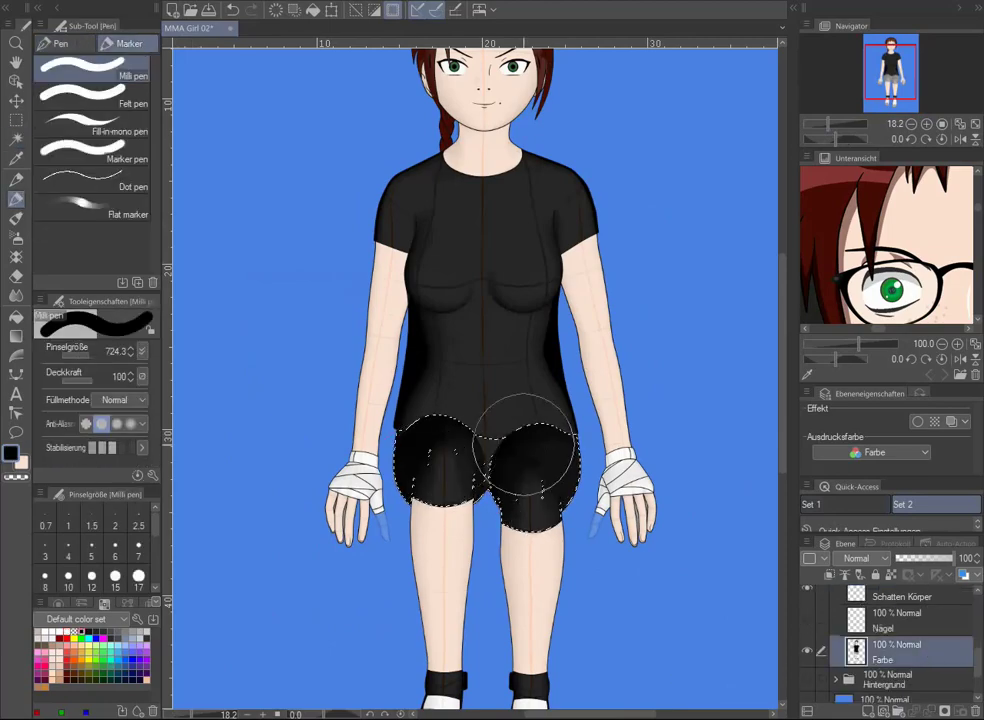
scroll(525, 440, "down", 2)
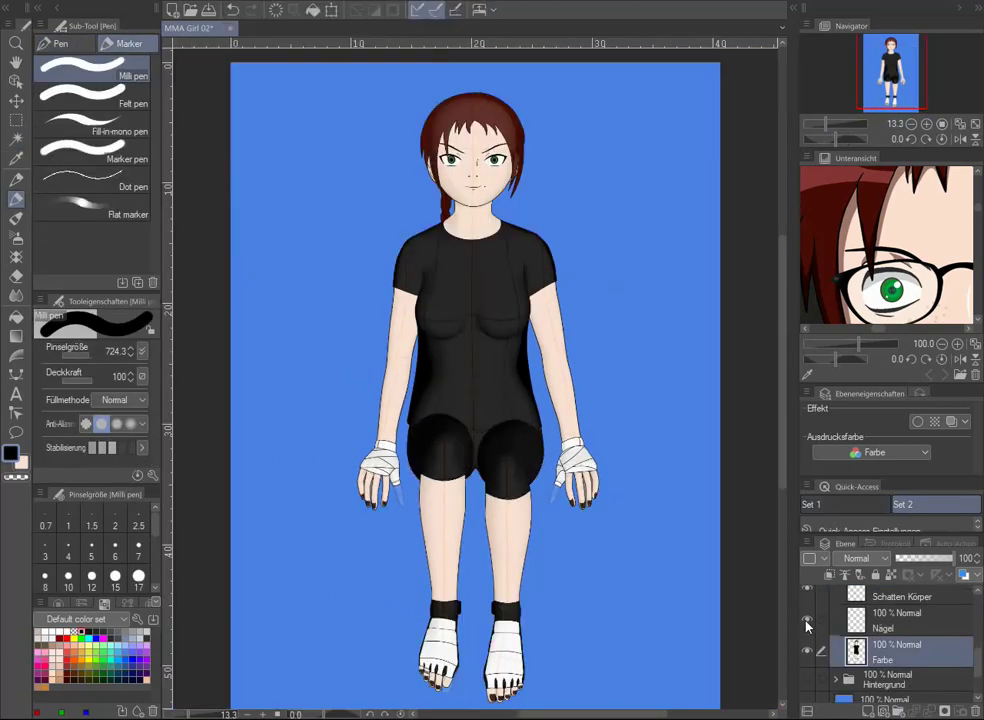
Pick the brownish skin-shadow colour from the reference image and select the face, neck, ear and leg skin areas
scroll(806, 625, "up", 3)
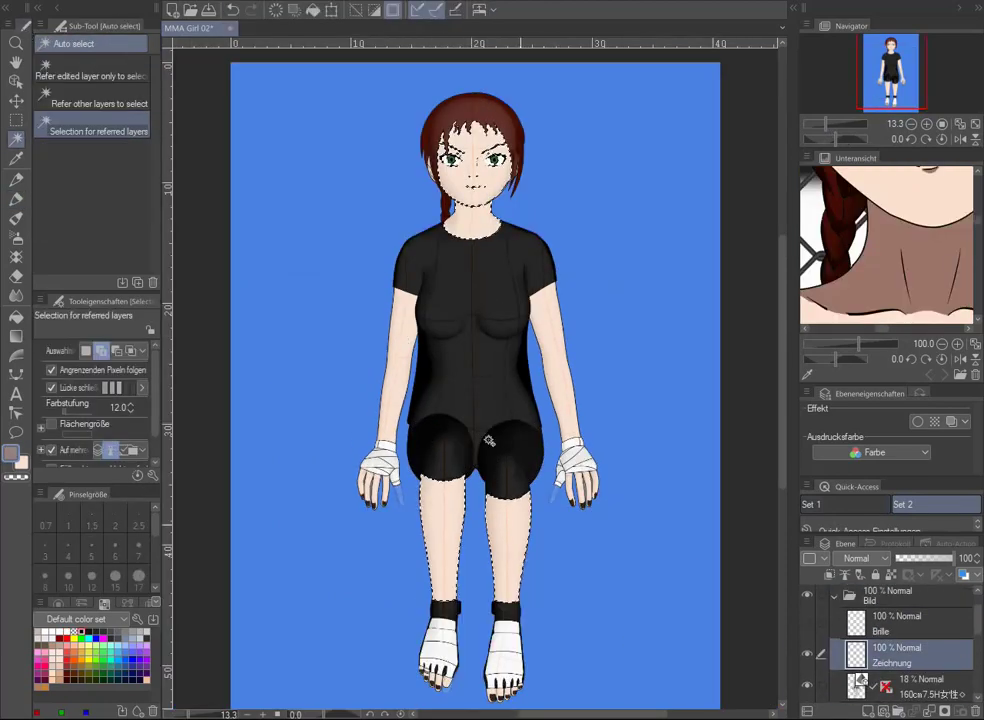
scroll(475, 150, "up", 5)
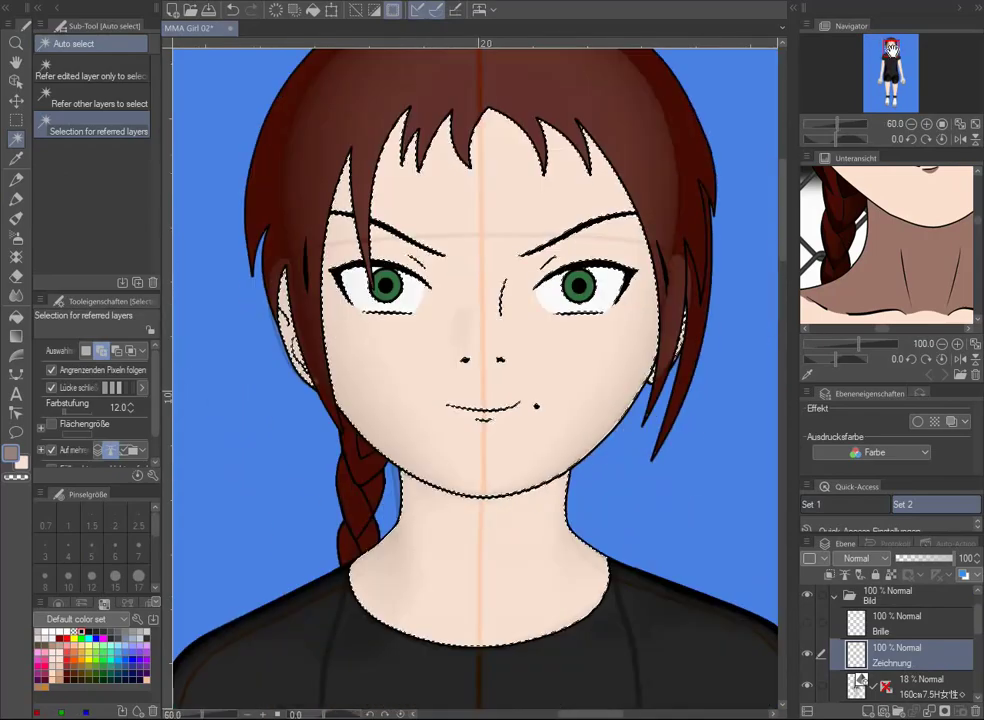
left_click(584, 325)
scroll(910, 640, "down", 2)
Draw the hair's cast shadows along the fringe, face edges and ear with the Continuous curve tool on the Schatten Körper layer
left_click(924, 652)
left_click(16, 373)
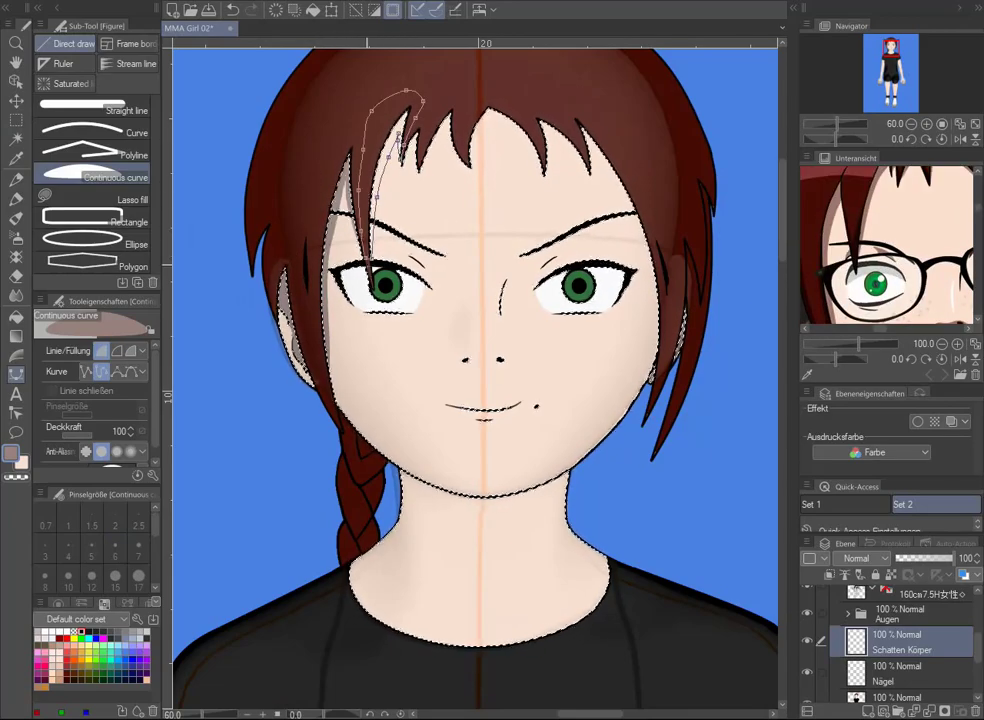
left_click_drag(895, 218, 873, 233)
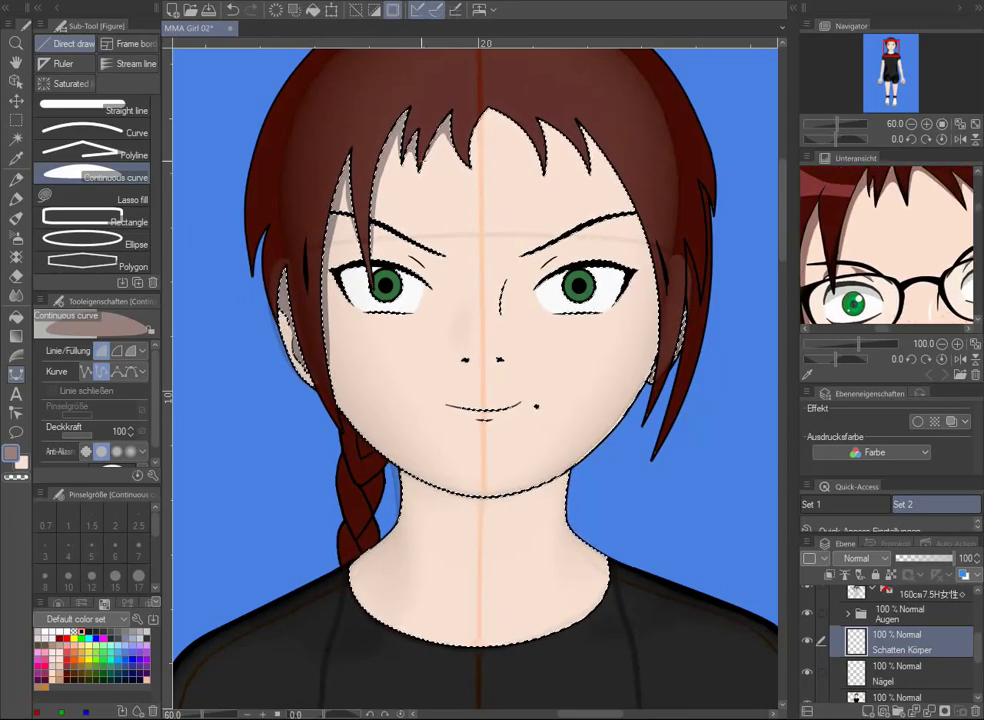
left_click_drag(853, 302, 910, 272)
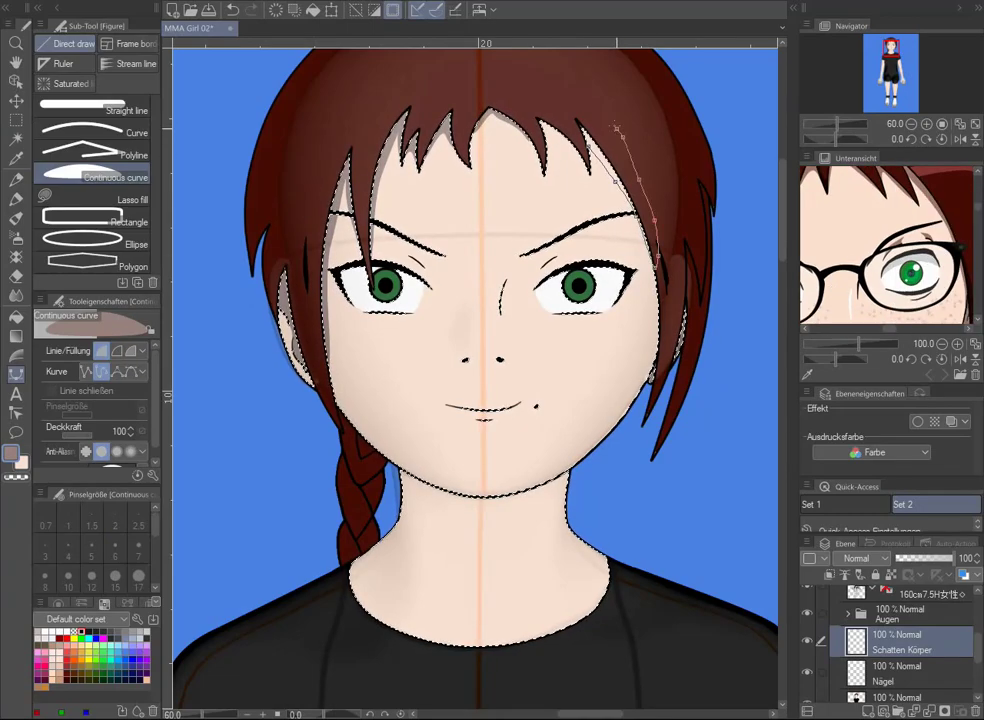
key("Escape")
Draw a closed, filled shadow shape around the nostrils and under the nose tip
scroll(474, 377, "up", 4)
left_click(490, 340)
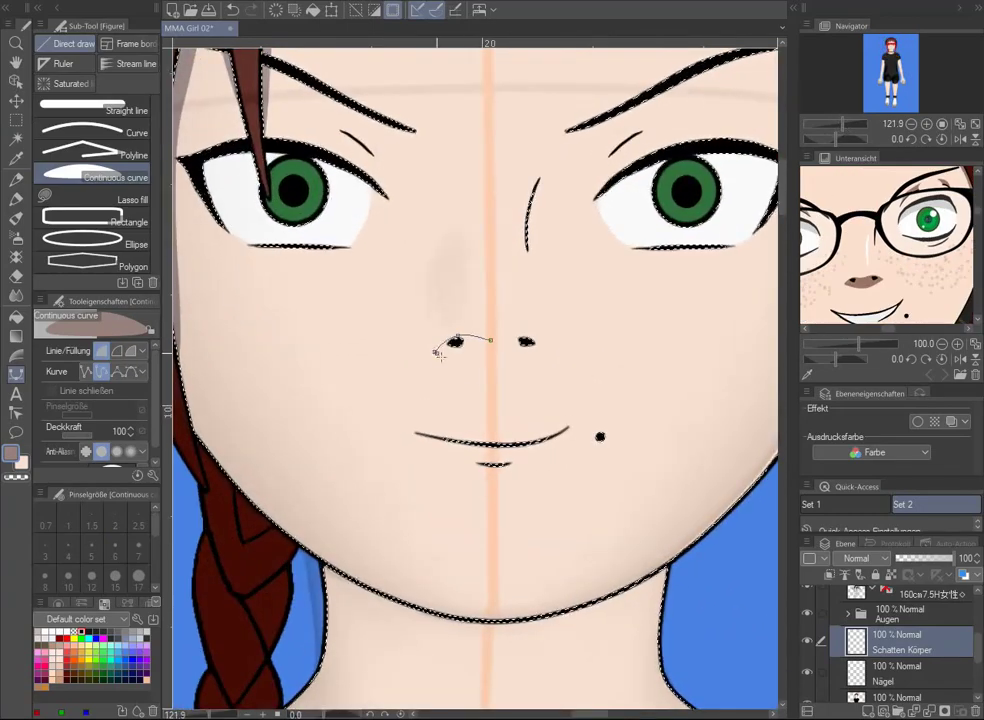
left_click(436, 352)
left_click(491, 371)
left_click(544, 351)
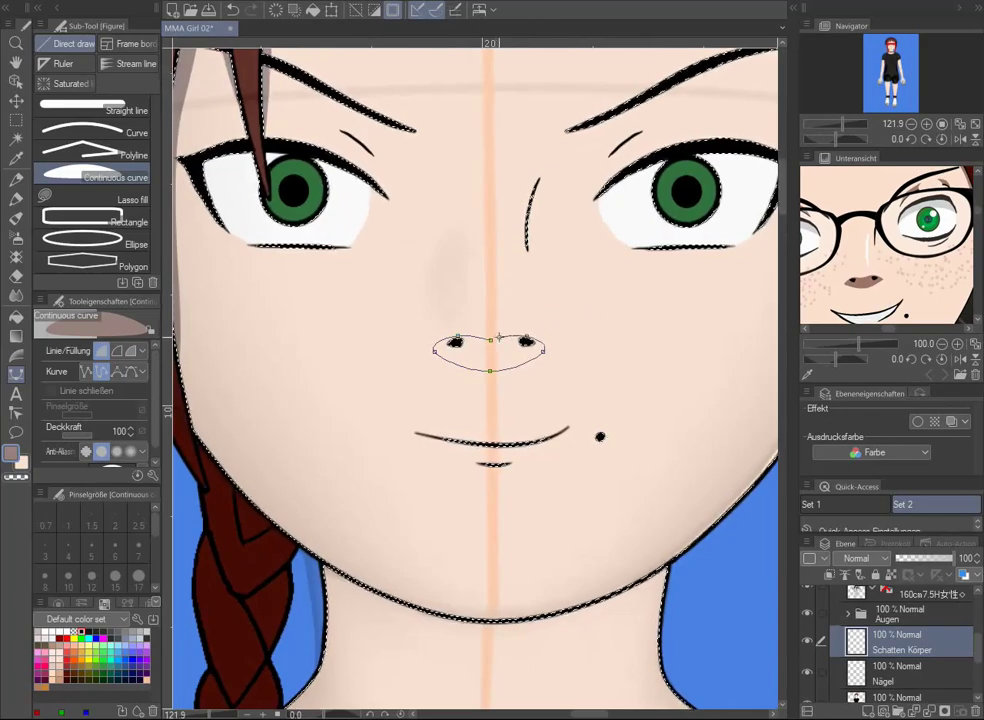
left_click(490, 340)
Draw a small crescent-shaped shadow under the lower lip
left_click(466, 462)
left_click(514, 464)
left_click(490, 476)
left_click(466, 462)
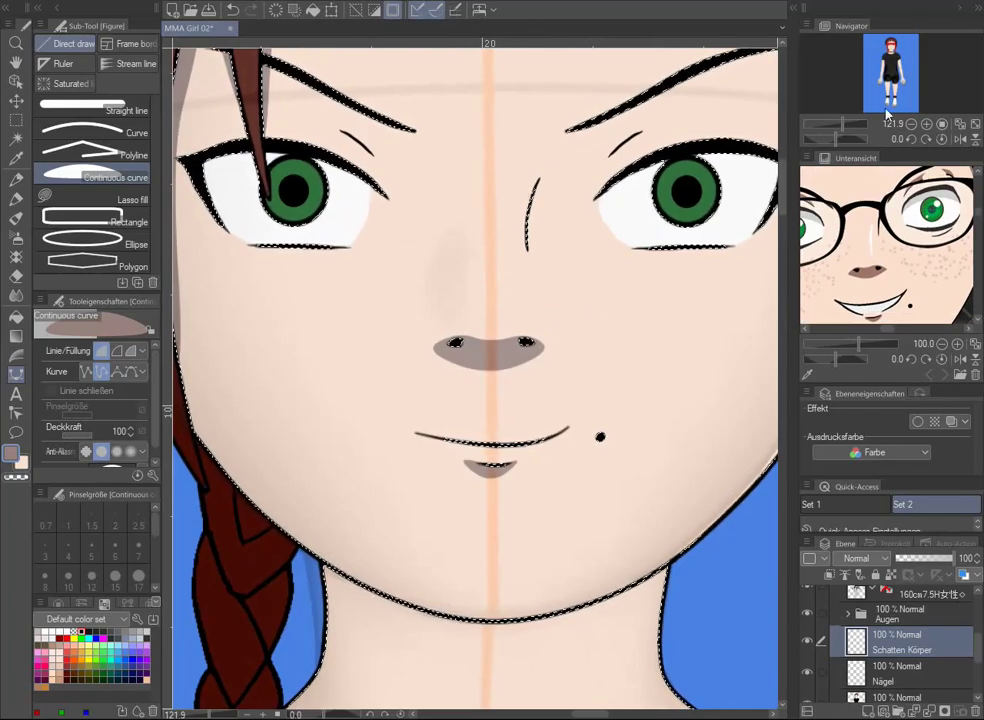
Draw small shadow shapes above the eyelid creases between the eyebrows and the inner eye corners
mouse_move(886, 115)
left_mouse_down()
mouse_move(900, 97)
mouse_move(877, 102)
left_mouse_up()
left_click(440, 335)
left_click(470, 360)
left_click(455, 298)
left_click(464, 312)
left_click(478, 322)
left_click(497, 338)
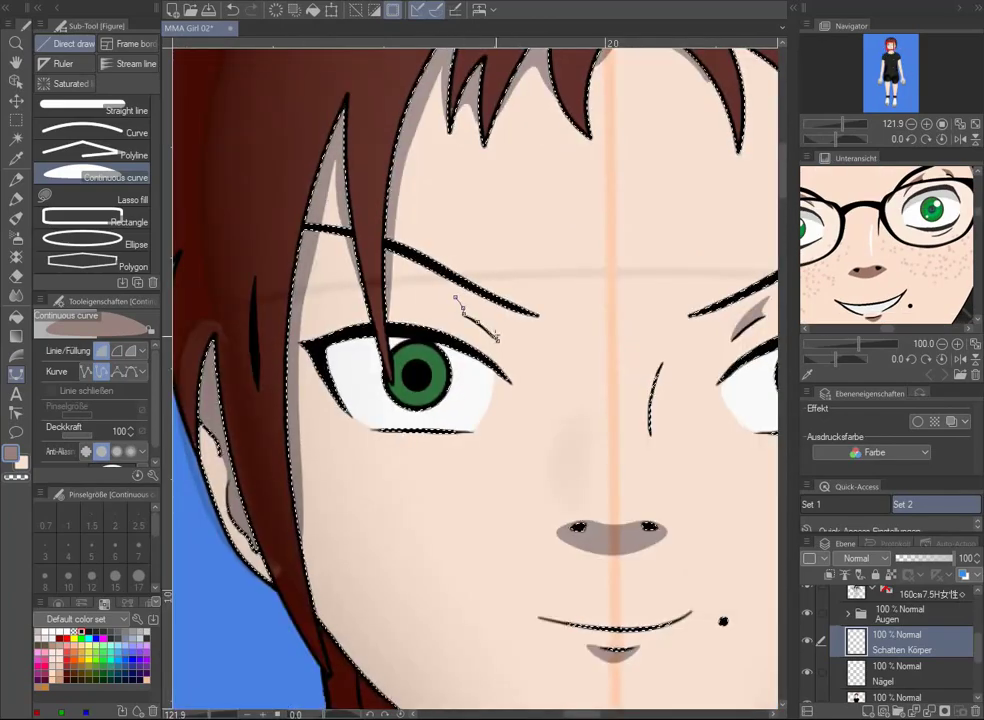
Draw filled shadow shapes along the outer and inner edges of the character's right arm
scroll(497, 339, "down", 5)
scroll(368, 247, "down", 15)
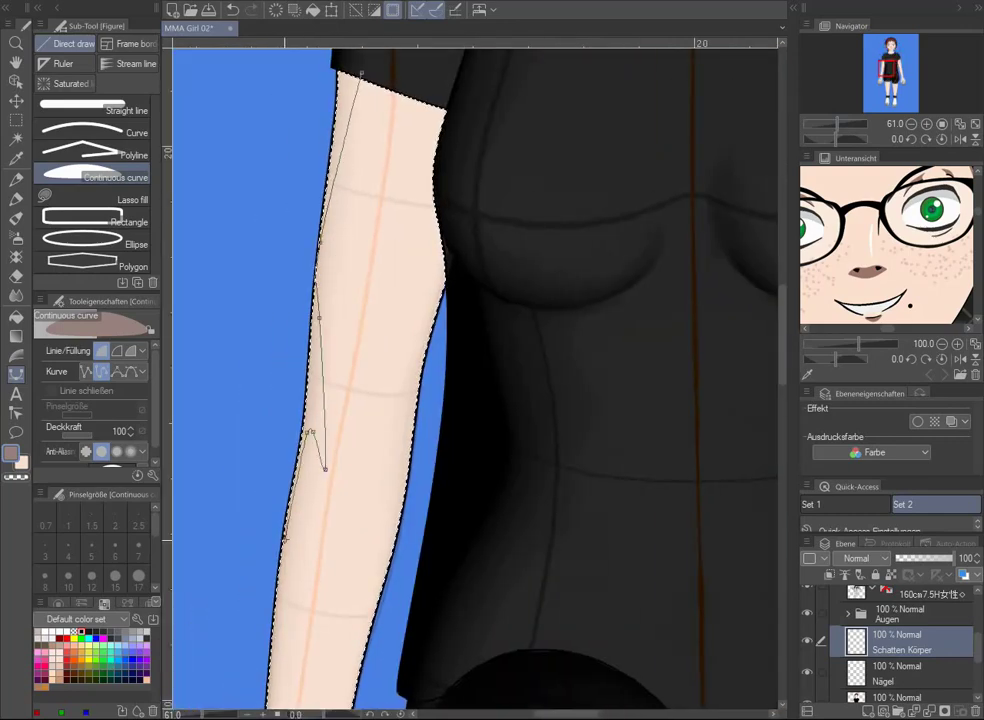
scroll(452, 313, "down", 2)
scroll(452, 313, "up", 4)
left_click(340, 74)
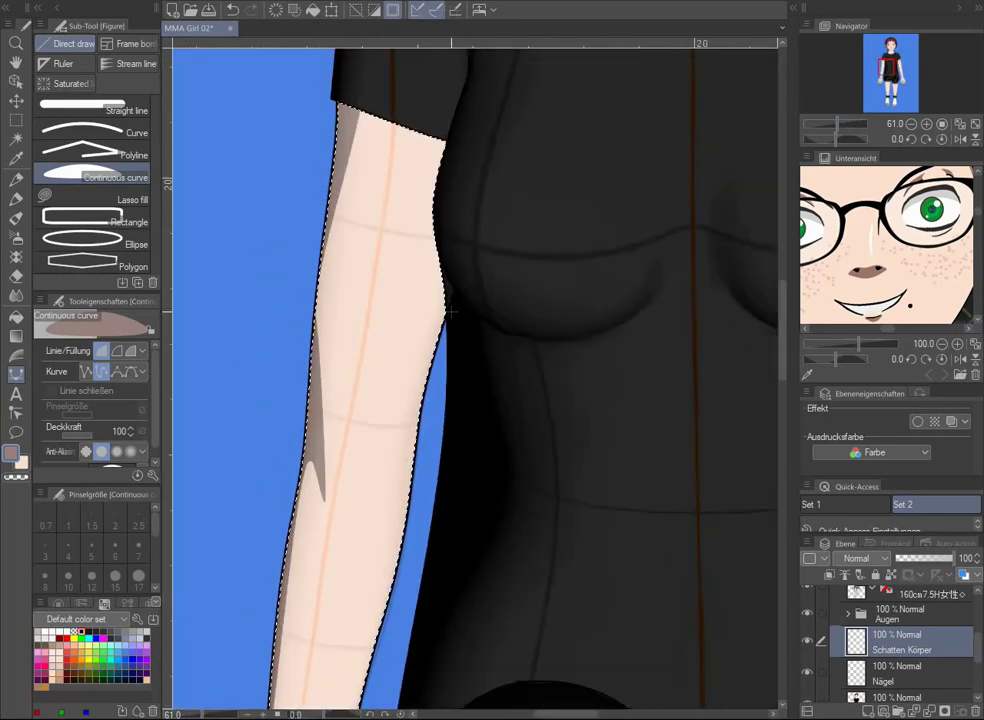
double_click(400, 493)
Draw a shadow along the inner edge of the character's left arm, from the sleeve to the wrist wrap
scroll(400, 493, "down", 3)
left_click(566, 197)
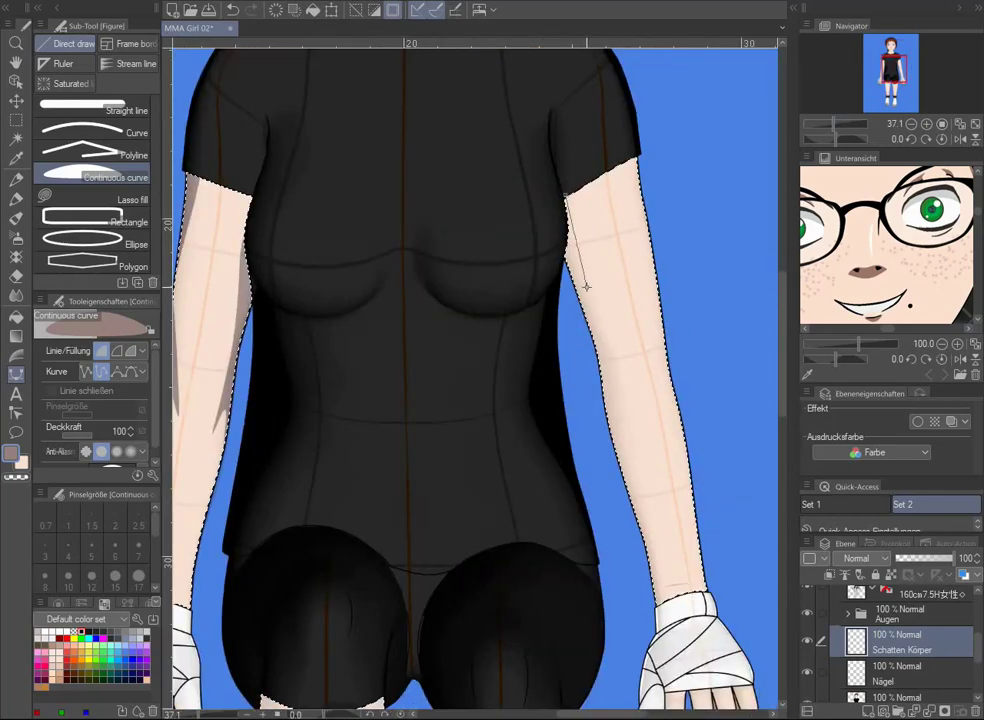
double_click(615, 378)
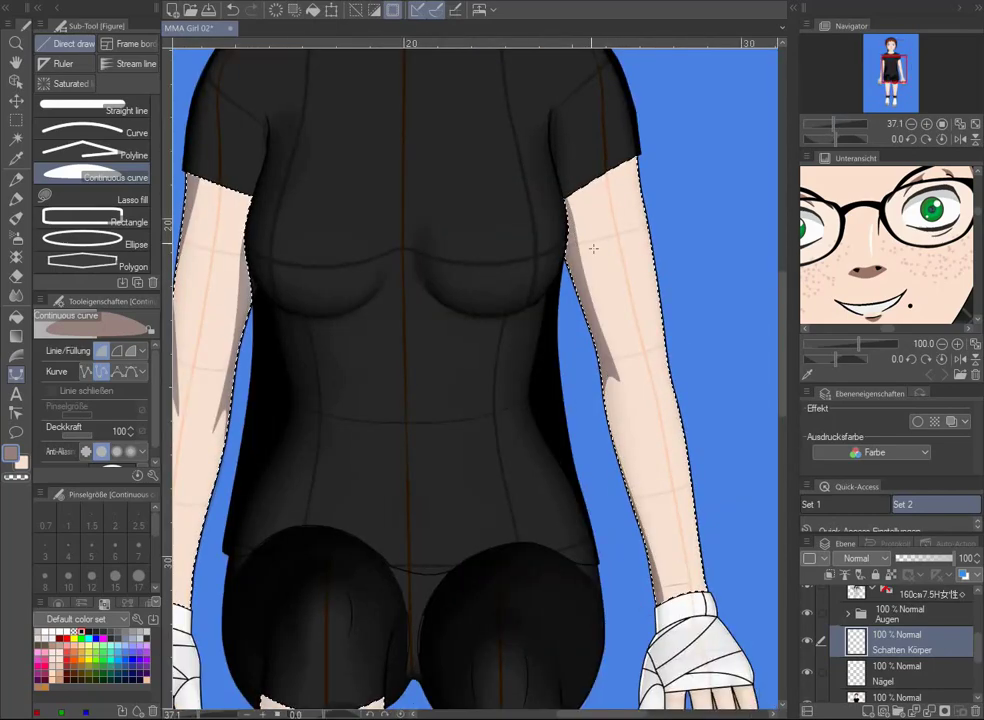
Draw shadow shapes along the edges of both legs, from the shorts down to the ankle bands
left_click_drag(834, 123, 826, 123)
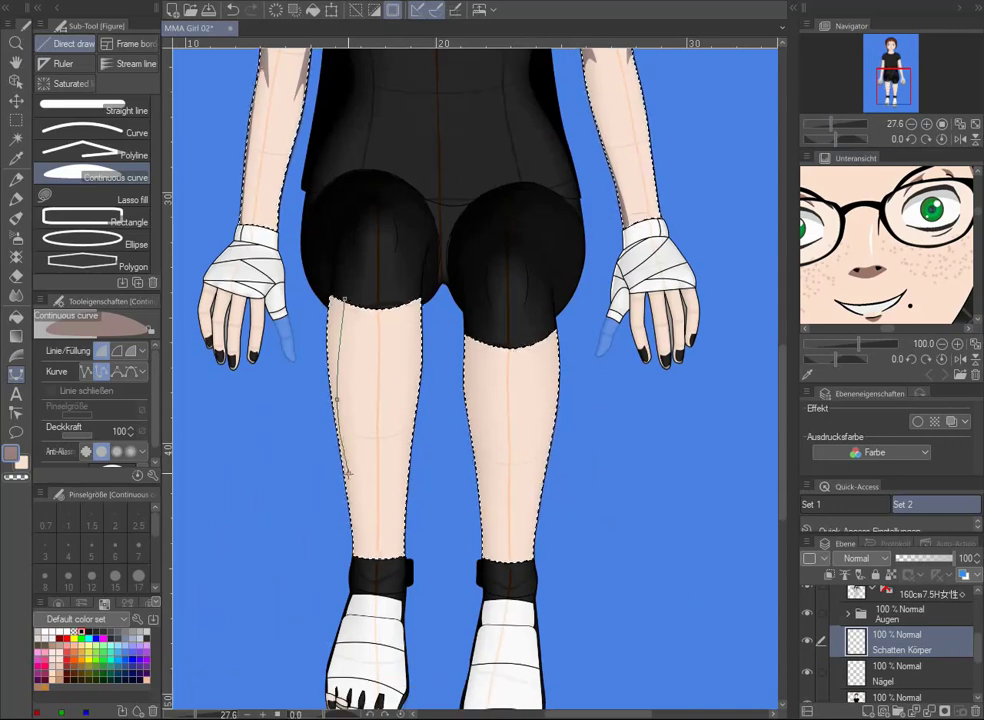
left_click(345, 317)
double_click(352, 540)
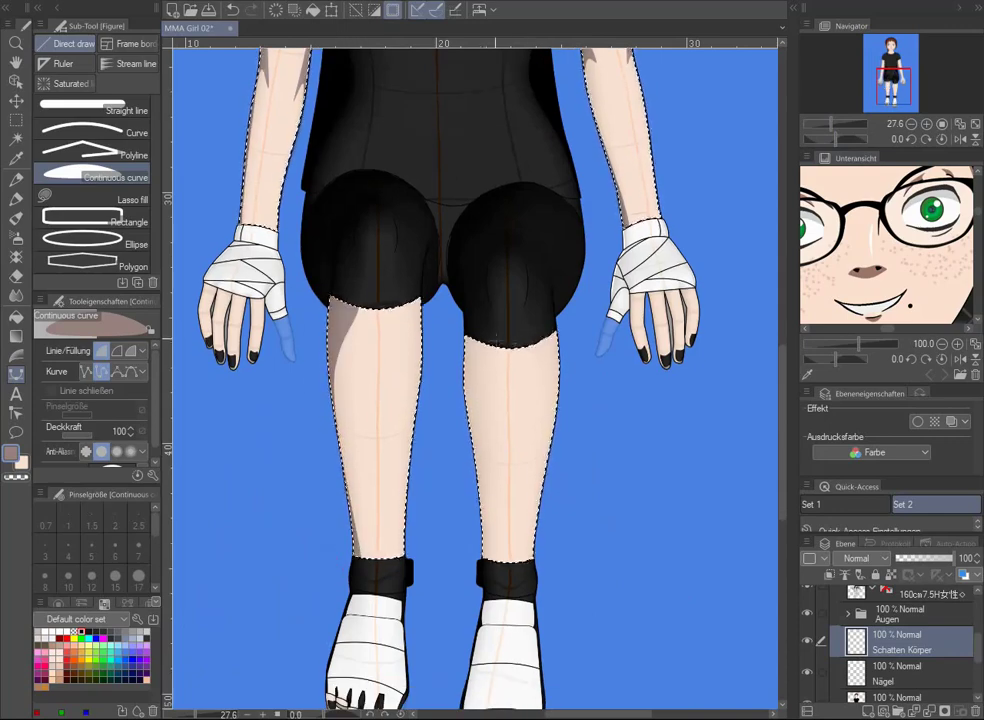
left_click(479, 343)
left_click(476, 423)
key("ctrl+minus")
key("ctrl+minus")
key("ctrl+minus")
Select the neck, paint it with the skin-shadow colour using the Milli pen at size 724.3, and clear the selection
key("w")
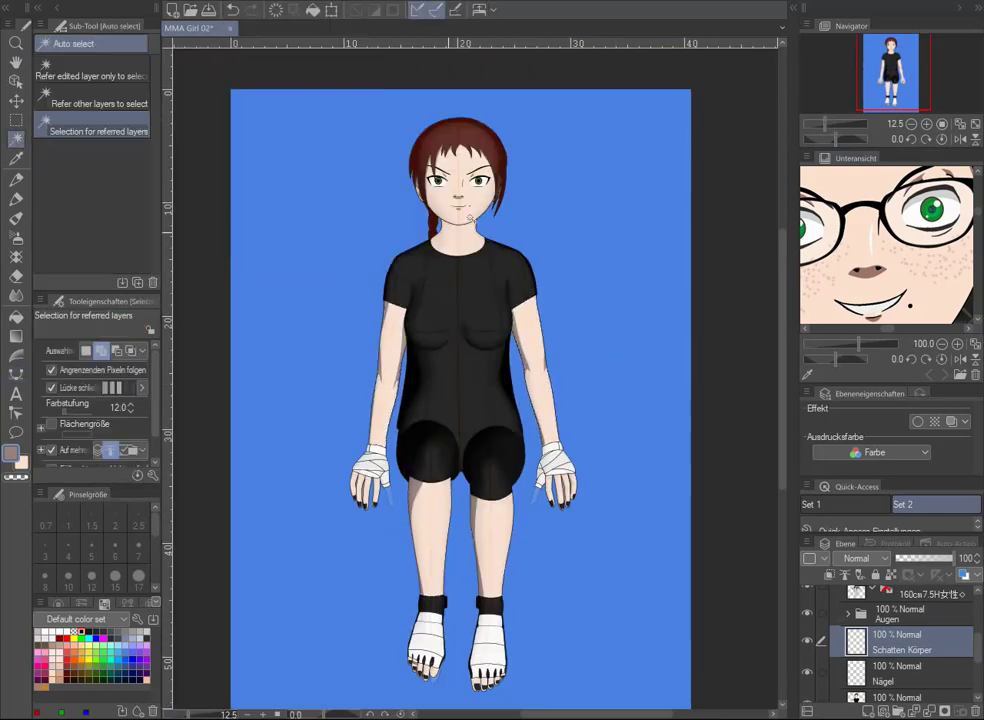
scroll(922, 640, "down", 1)
key("p")
left_click(240, 1)
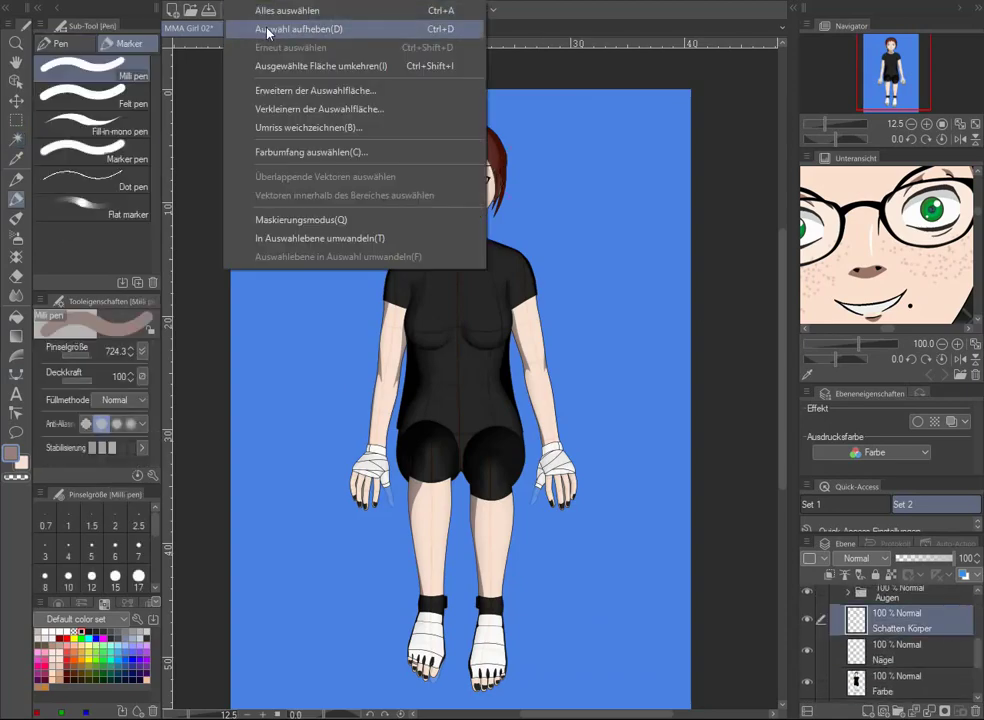
left_click(395, 29)
Ink the black neck tendon and collarbone lines on the Zeichnung layer with the G-pen at size 7
left_click_drag(826, 127, 840, 127)
key("p")
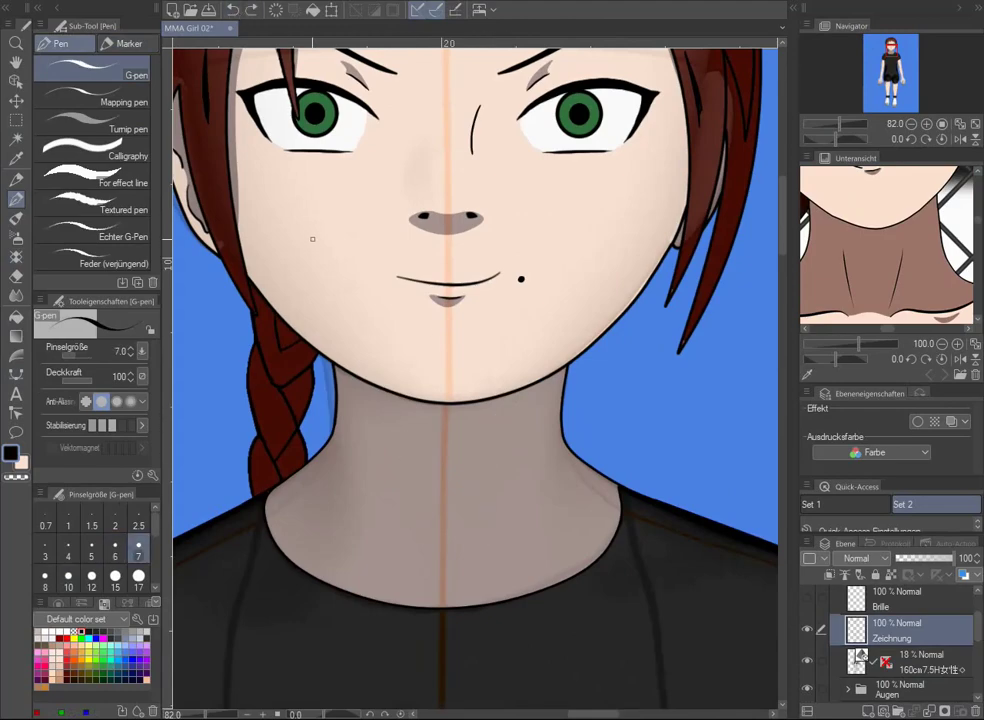
key("ctrl+z")
key("ctrl+0")
key("ctrl+alt+0")
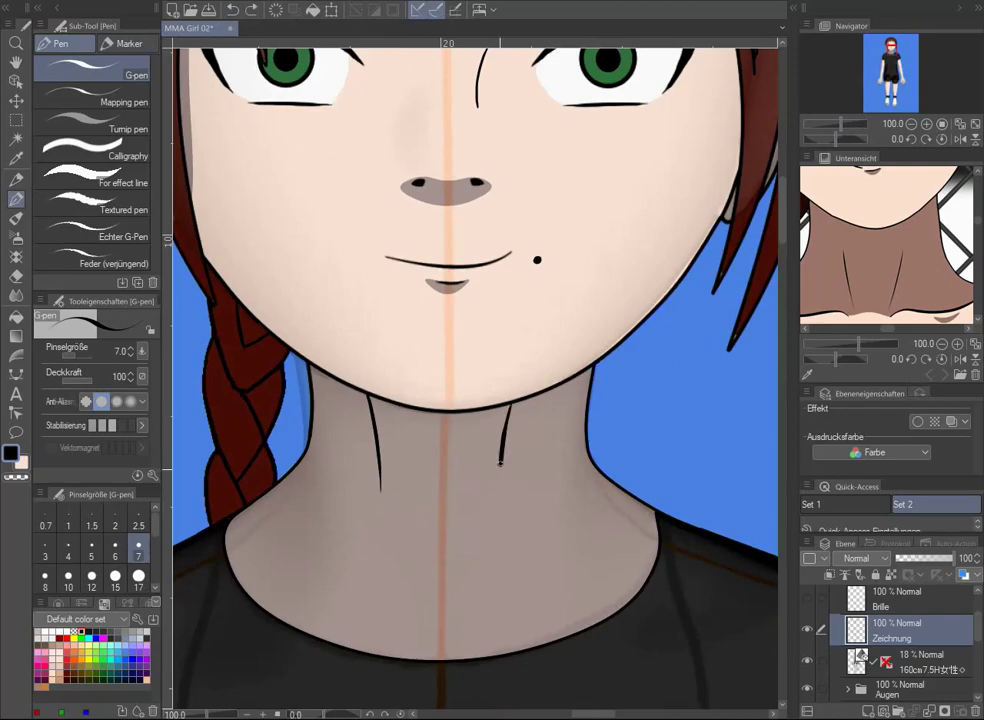
Select both irises and spray a bright green glow around the pupils on the eyes' Farbe layer with the Soft airbrush, size 44.3
key("w")
key("ctrl+0")
scroll(452, 184, "up", 3)
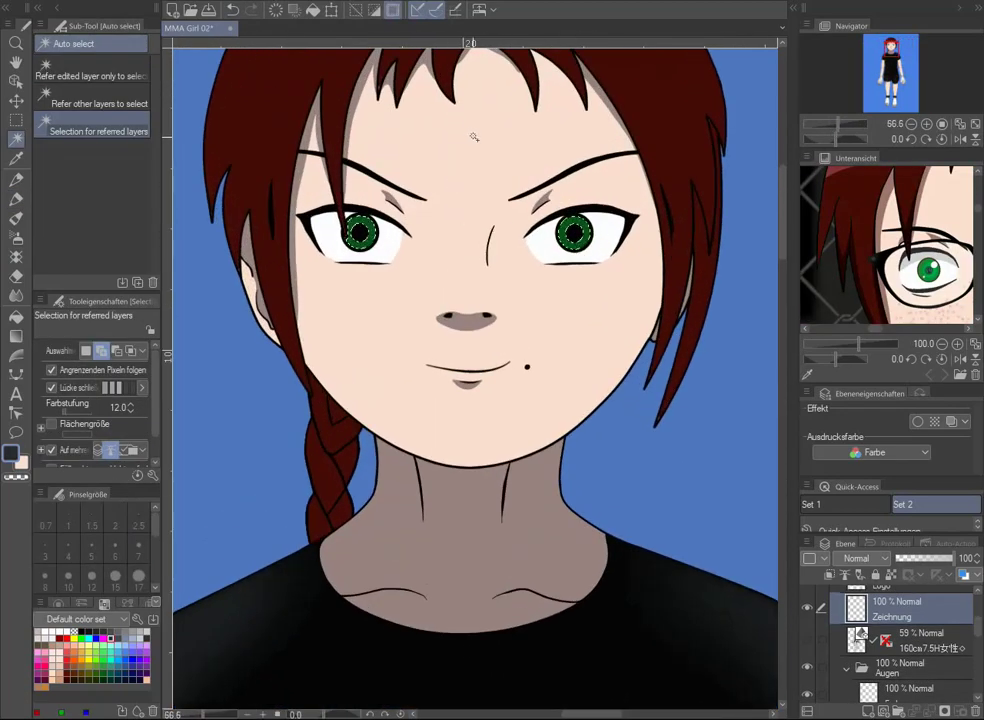
scroll(474, 136, "up", 2)
key("Return")
scroll(900, 640, "down", 2)
left_click(928, 622)
key("b")
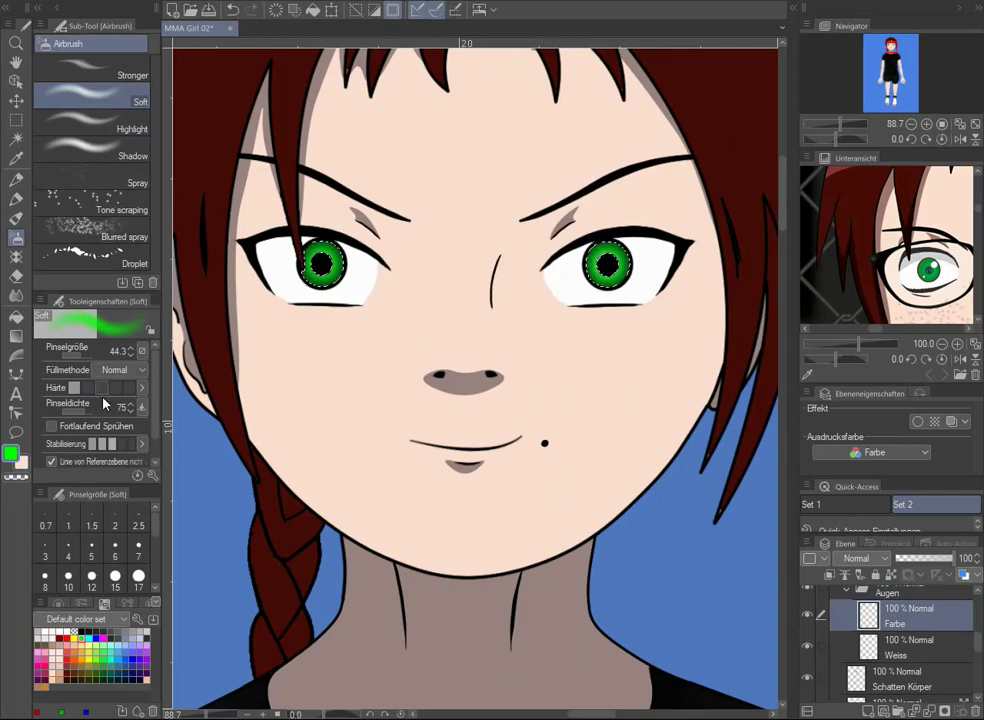
left_click(417, 310)
key("Escape")
Add a new layer above the eyes' Farbe layer, dot white highlights into both irises with the size 7 G-pen, and deselect
key("ctrl+shift+n")
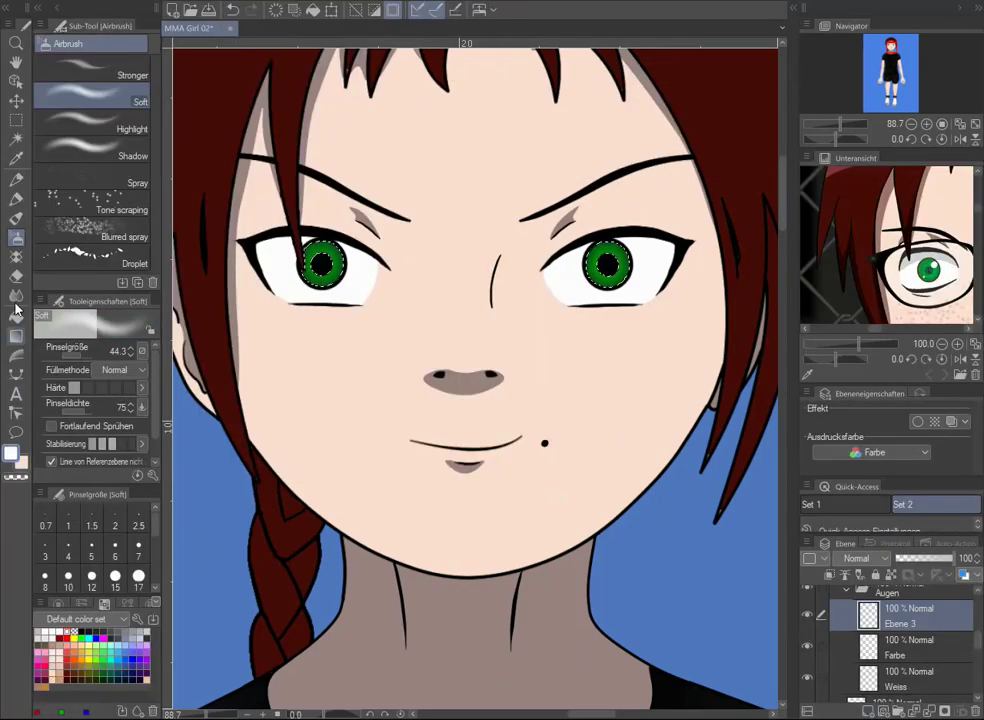
key("p")
scroll(274, 245, "up", 5)
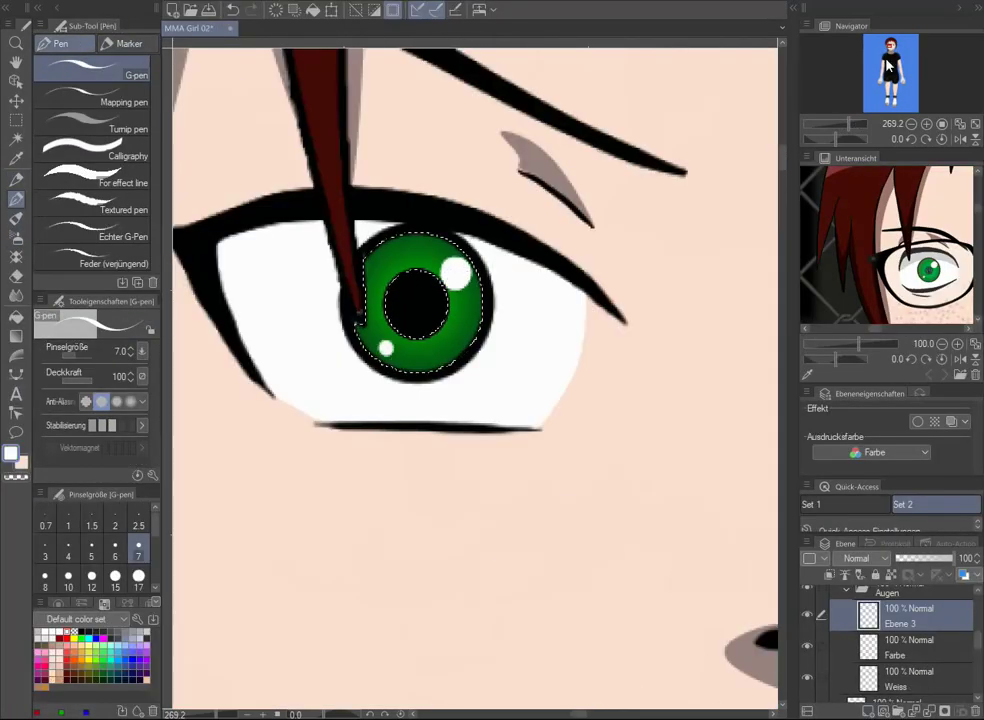
left_click_drag(886, 64, 885, 62)
scroll(358, 237, "down", 3)
key("ctrl+d")
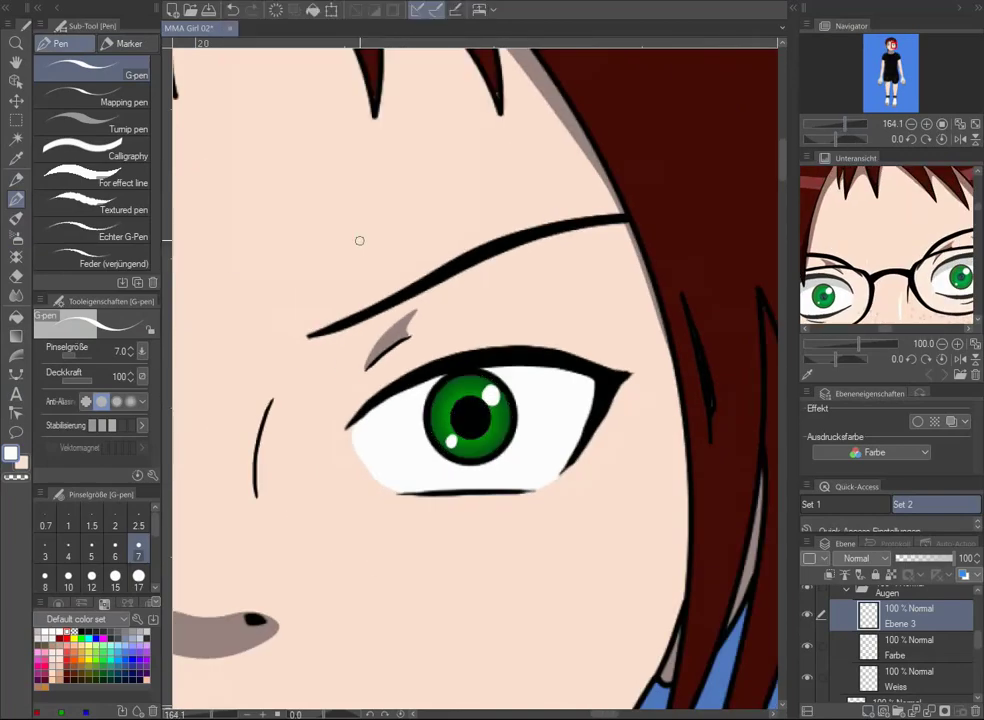
Shade the upper eye whites grey on the transparency-locked Weiss layer with the Highlight airbrush at size 95
key("alt+bracketleft")
key("alt+bracketleft")
left_click(16, 237)
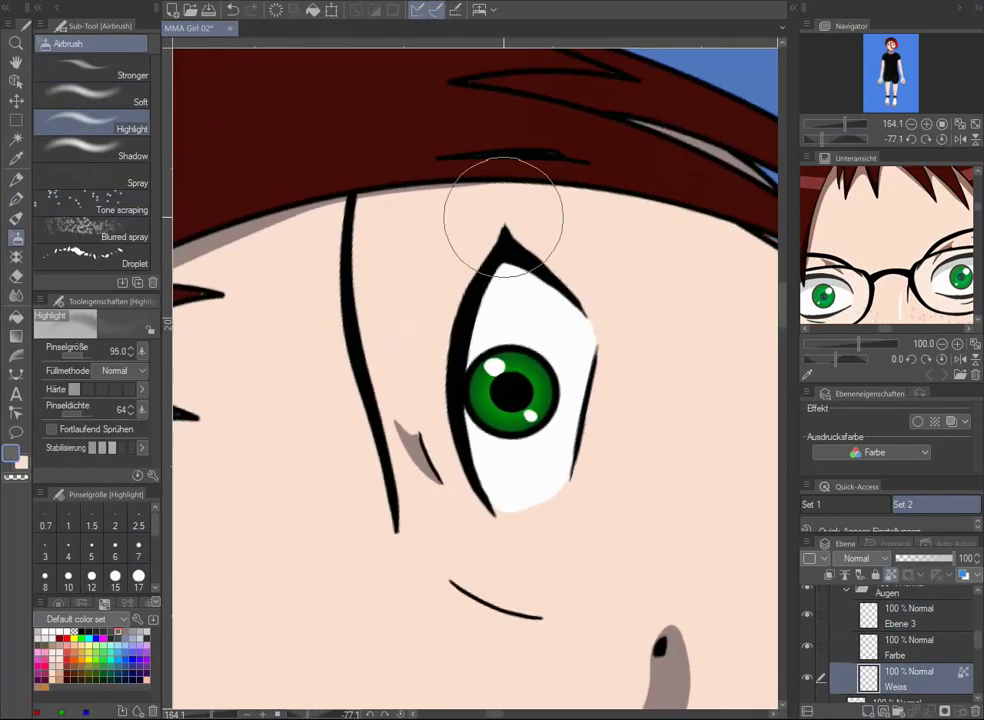
left_click_drag(503, 217, 336, 527)
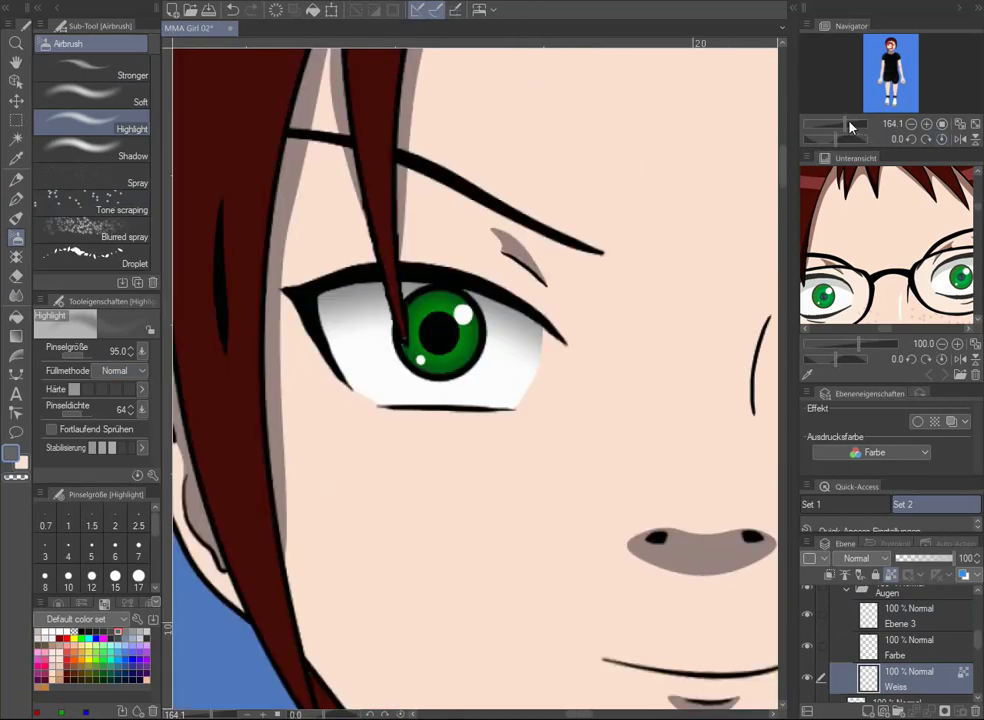
Draw a thin white highlight on the bridge of the nose with the Continuous curve tool on the Licht layer
left_click_drag(889, 45, 892, 45)
key("u")
scroll(930, 655, "up", 3)
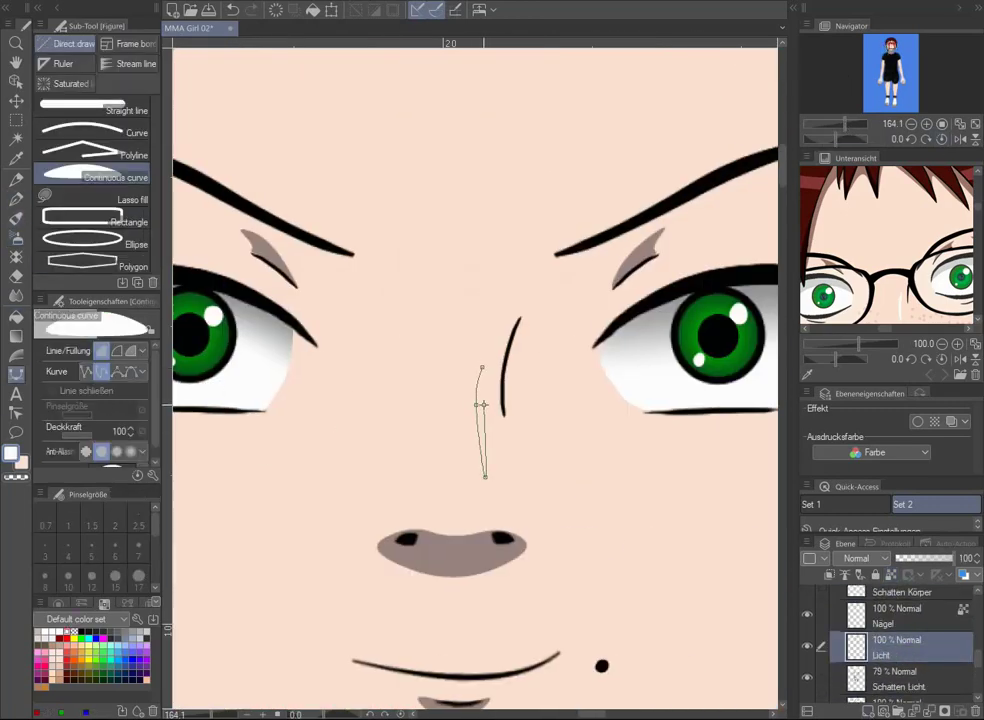
Select the neck and the area below the collarbones on the Zeichnung layer
scroll(481, 405, "down", 5)
scroll(481, 405, "down", 5)
key("w")
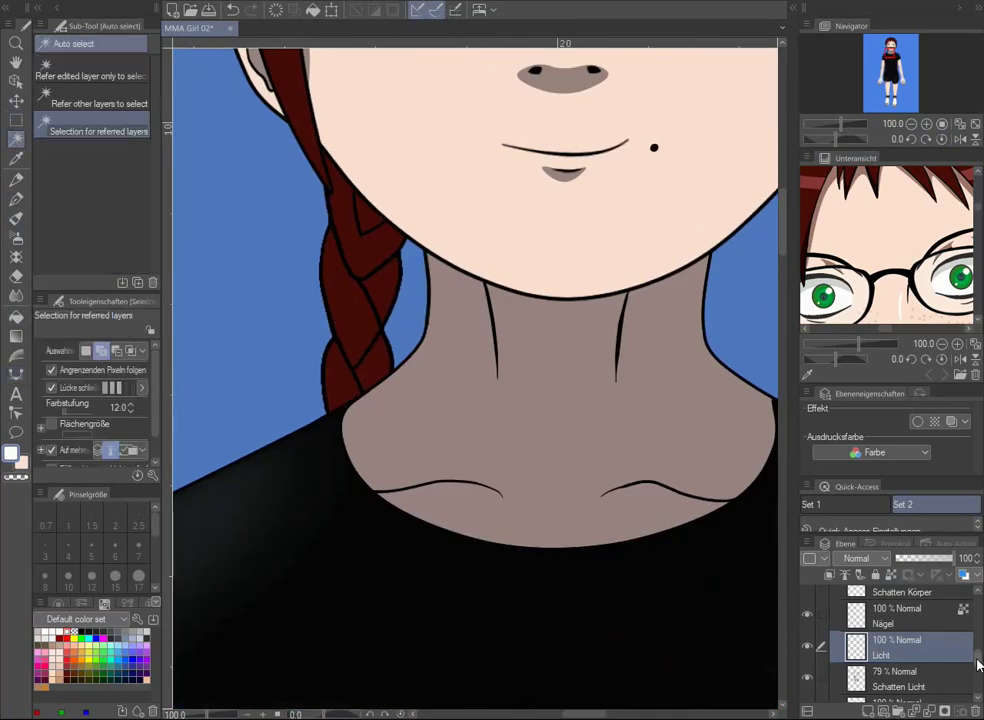
left_click(575, 525)
left_click(16, 120)
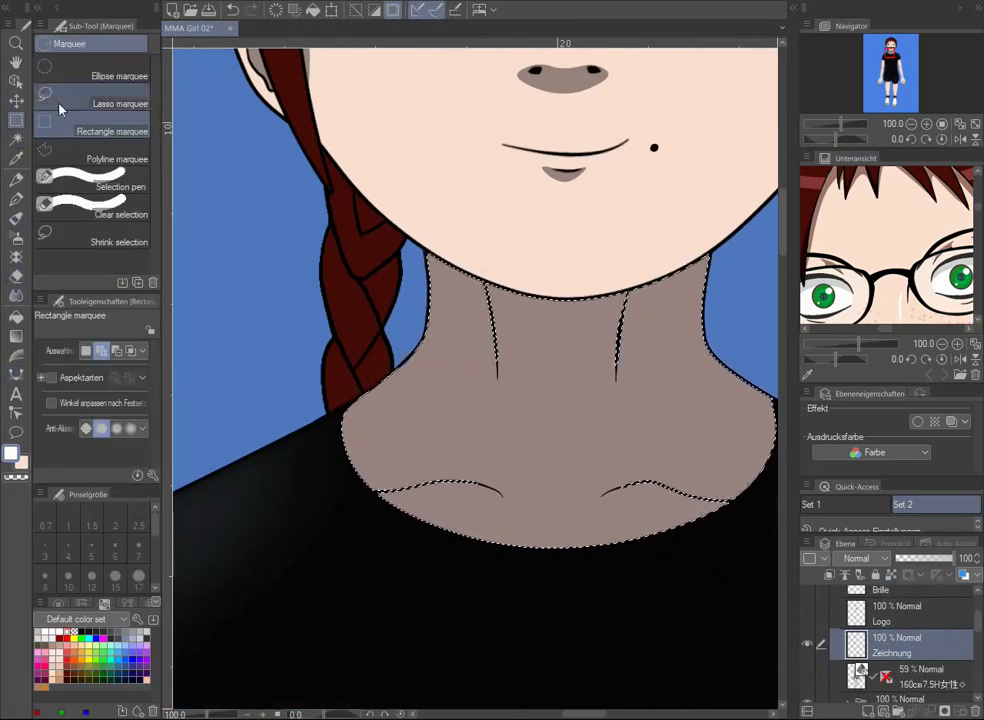
Erase the shadow below the collarbone lines on the Schatten Körper layer with the Hard eraser at size 26.7
key("e")
scroll(930, 640, "down", 3)
left_click(950, 637)
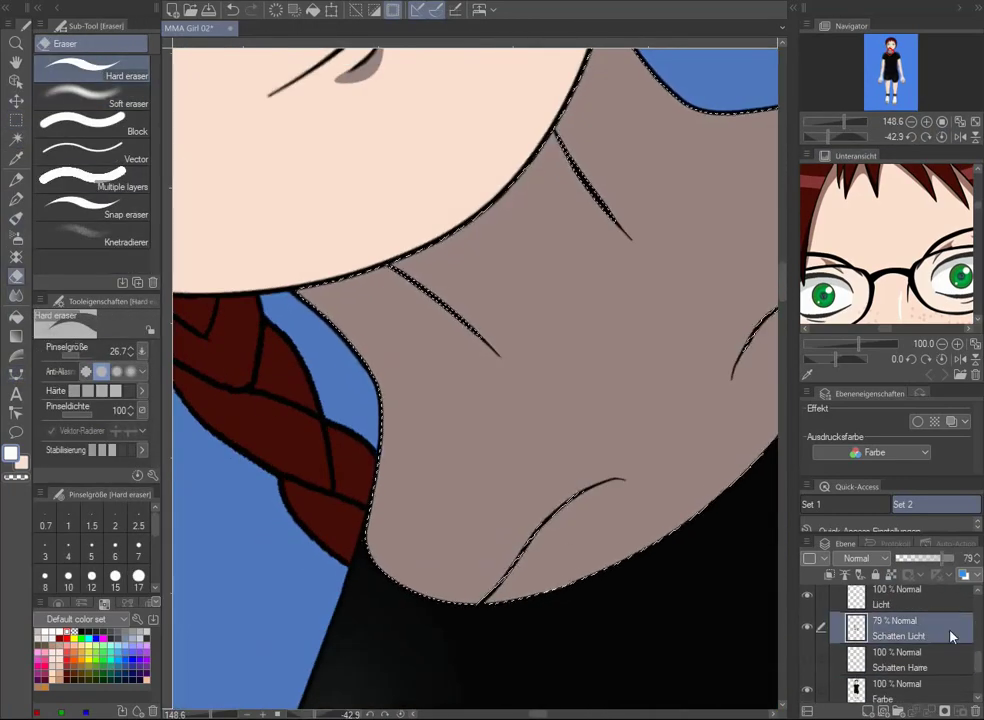
scroll(950, 637, "down", 2)
left_click(950, 637)
left_click_drag(612, 510, 507, 592)
left_click(910, 138)
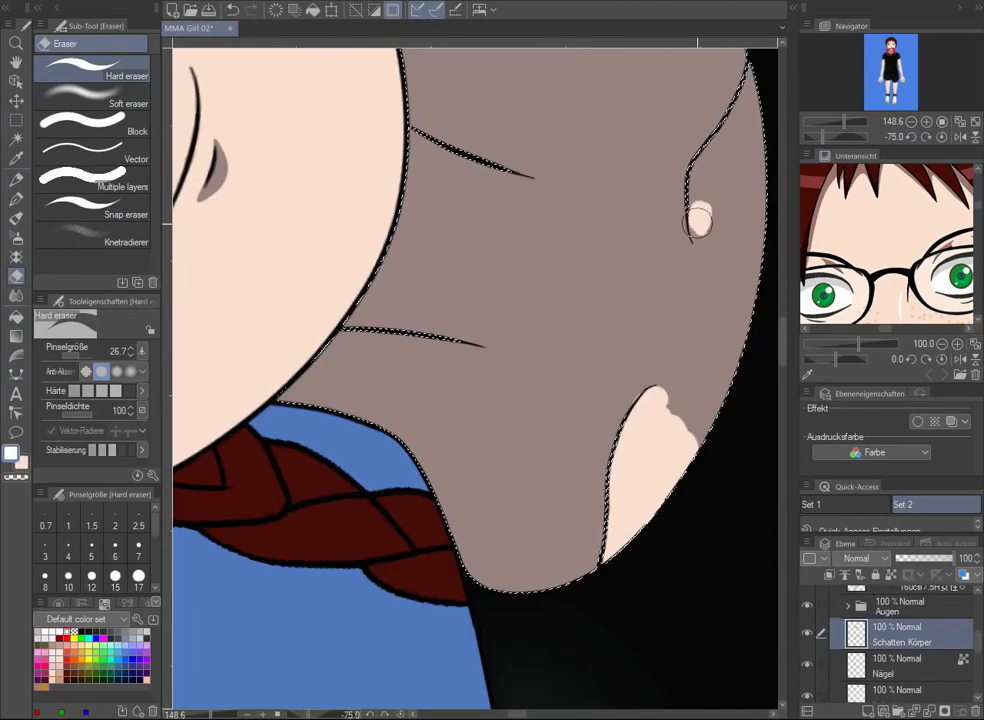
mouse_move(660, 389)
left_mouse_down()
mouse_move(748, 238)
mouse_move(726, 204)
left_mouse_up()
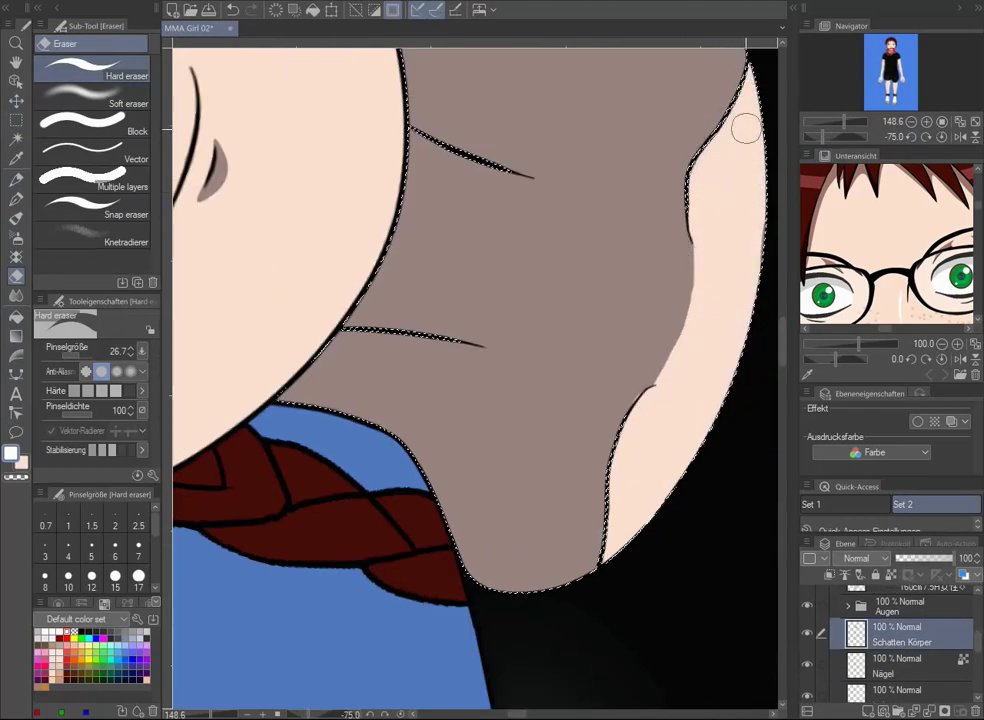
Select the face area and create a new layer named Sprossen above the Schatten Körper layer
scroll(667, 100, "down", 4)
key("w")
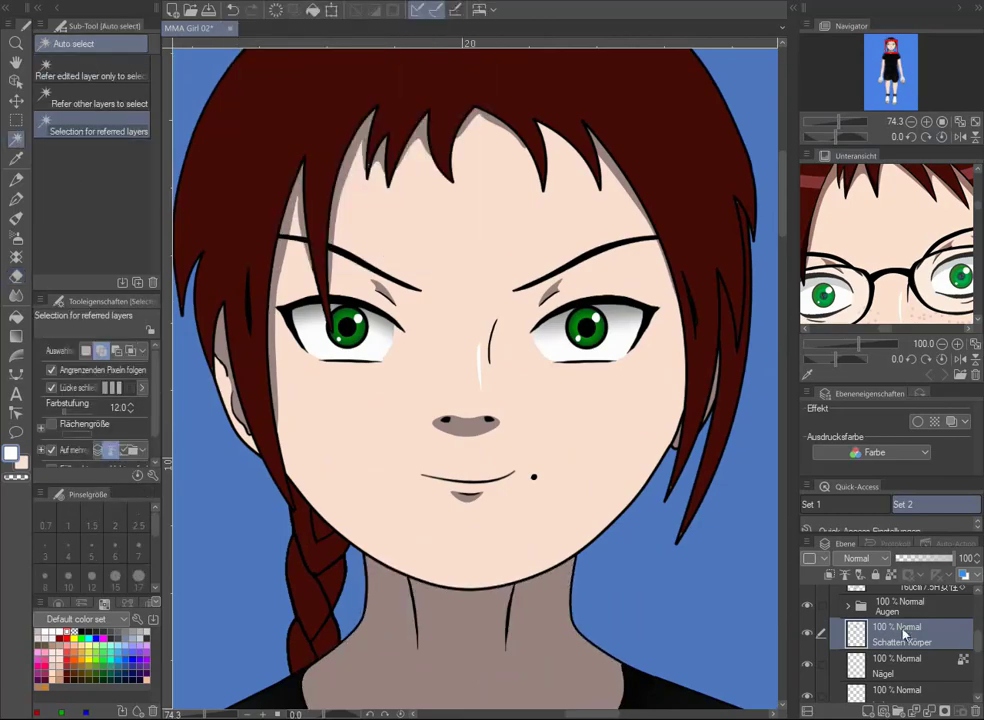
left_click(413, 400)
scroll(925, 678, "down", 2)
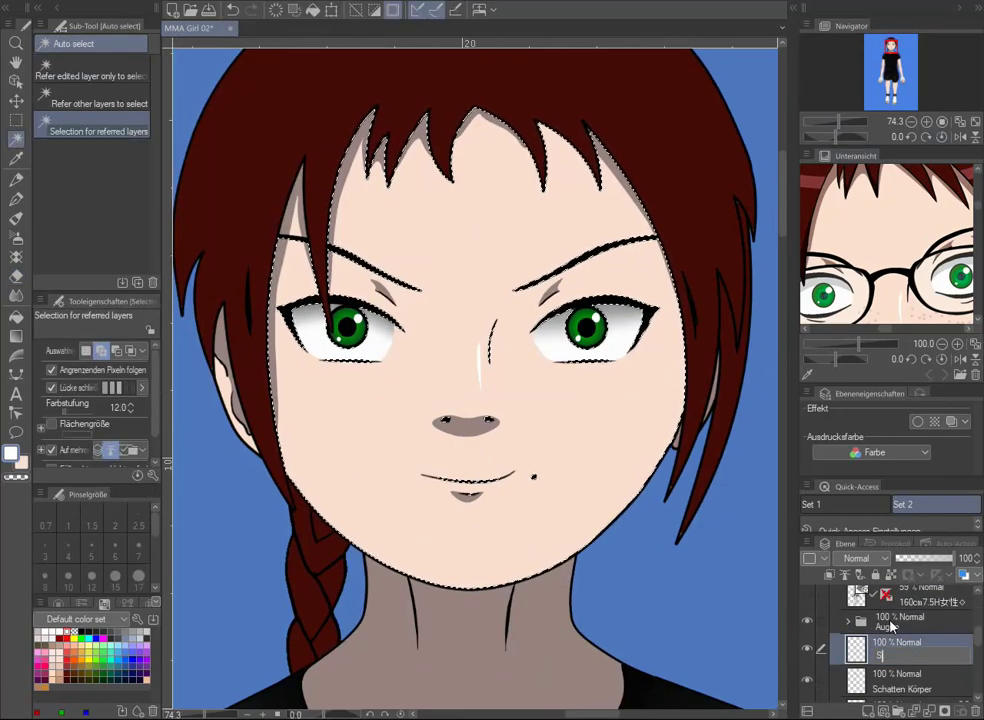
Spray light-brown freckles over both cheeks with the Tone scraping airbrush at brush size 95 and particle size 5.8
key("b")
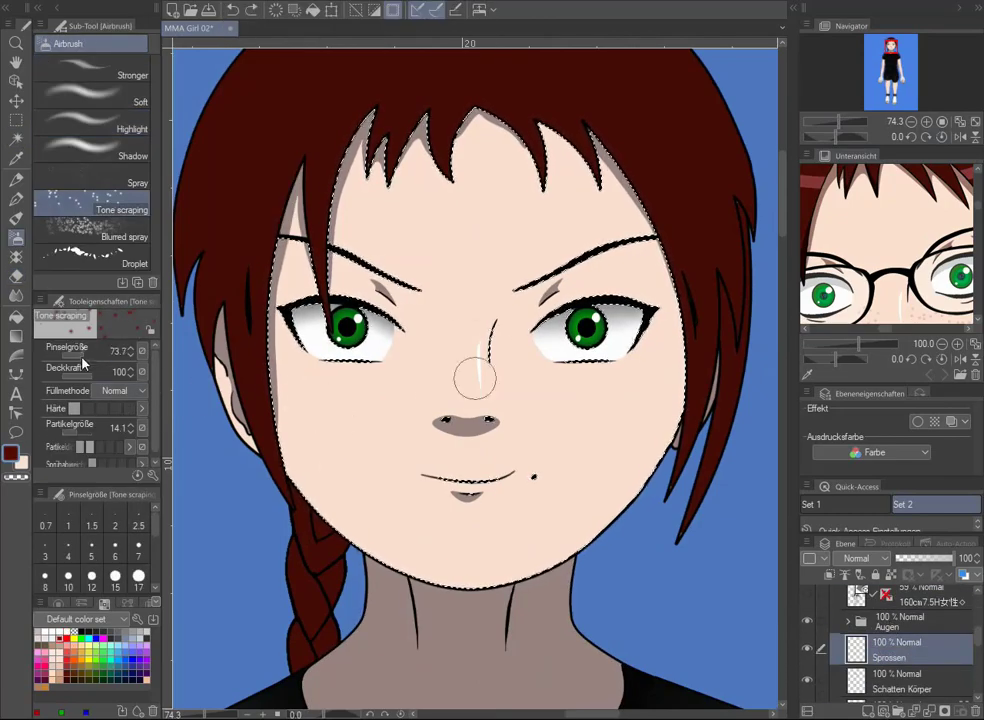
left_click(82, 358)
left_click(75, 433)
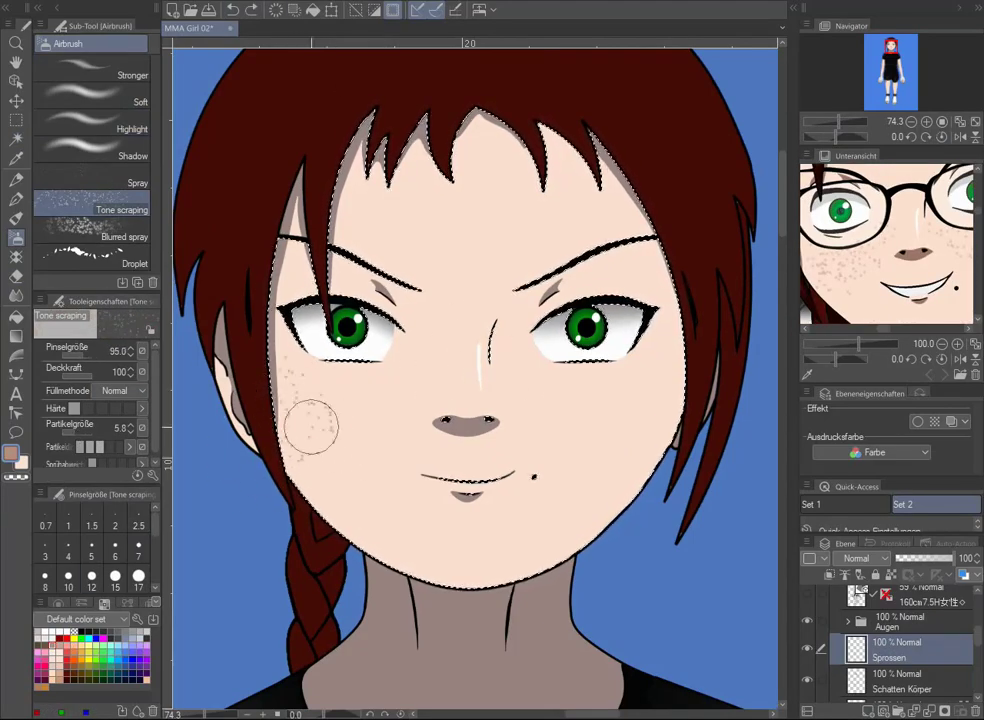
left_click_drag(905, 222, 840, 207)
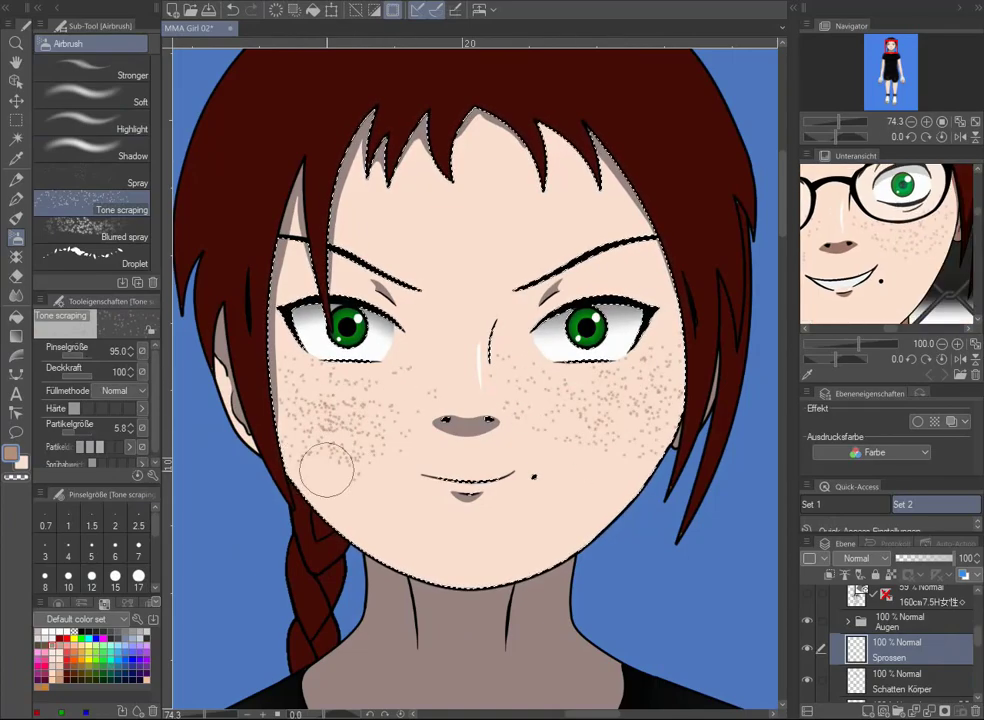
Erase stray freckles around the cheeks on the Sprossen layer with the Hard eraser at size 26.7 and clear the selection
key("e")
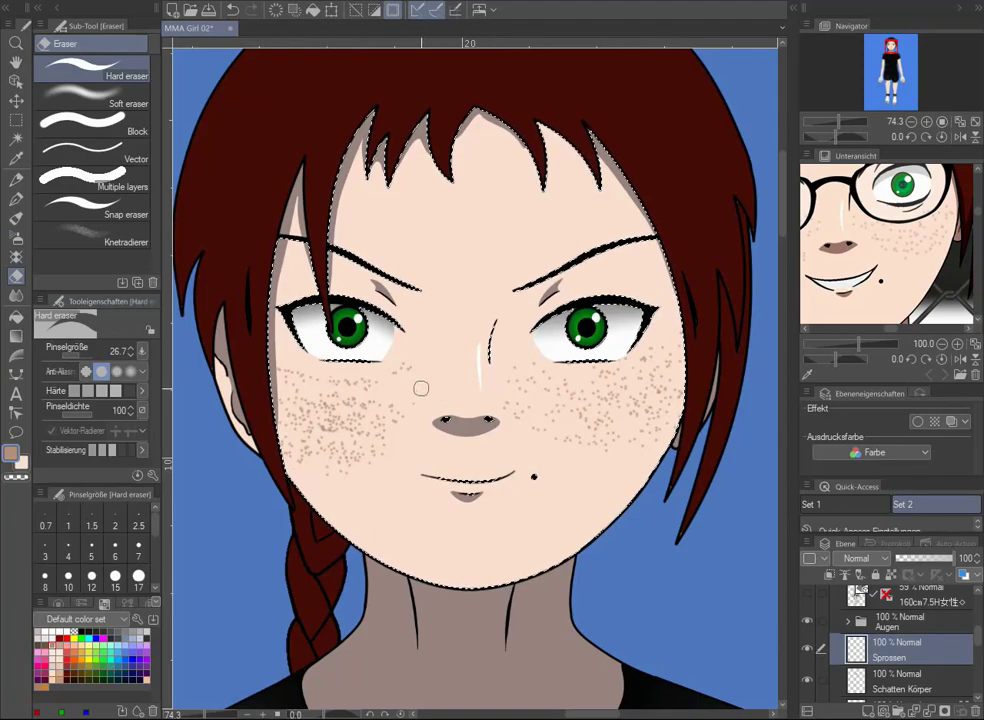
scroll(644, 98, "down", 2)
scroll(549, 235, "up", 3)
key("ctrl+d")
Draw black crease lines under both eyes on the Zeichnung layer with the G-pen at size 6, and show the Brille layer
key("alt+]")
key("alt+]")
key("alt+]")
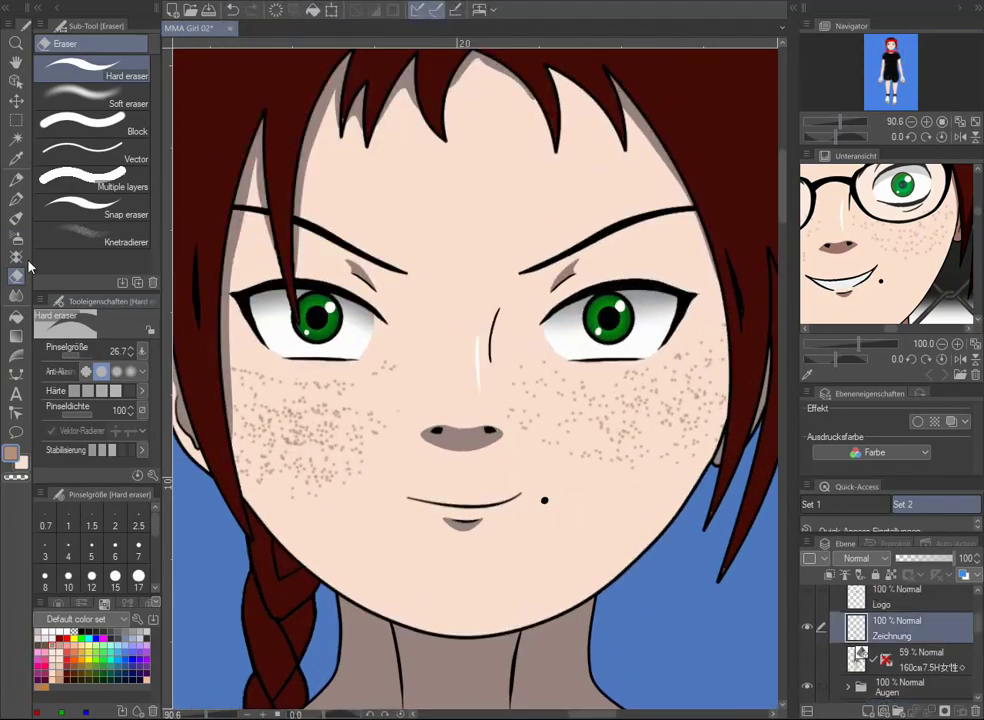
key("p")
left_click(115, 548)
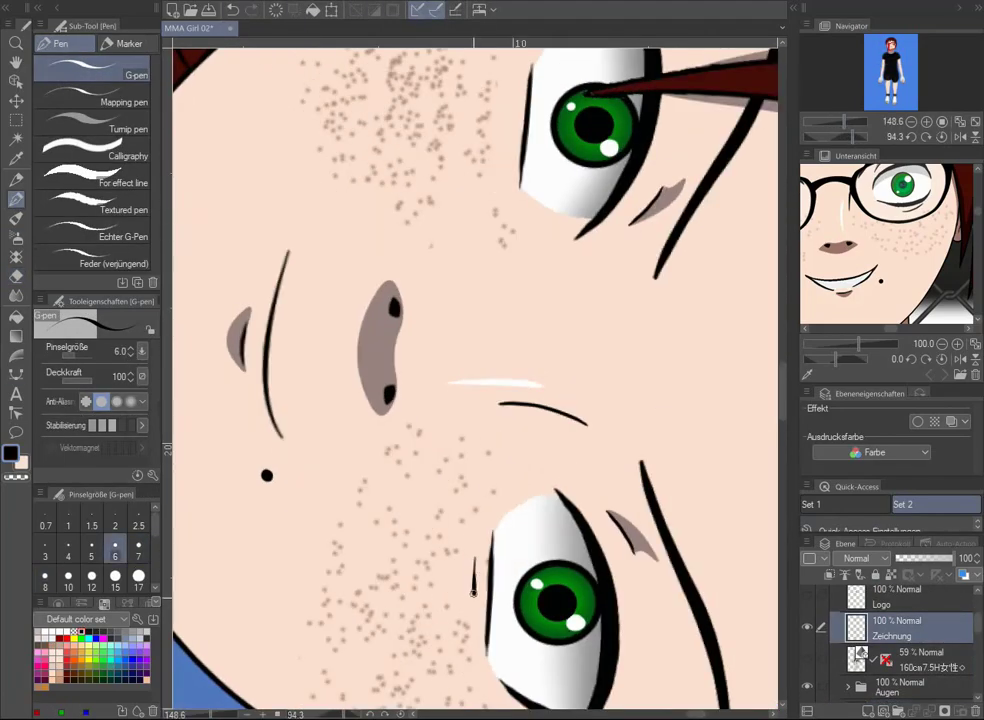
left_click_drag(858, 136, 833, 121)
scroll(890, 620, "up", 2)
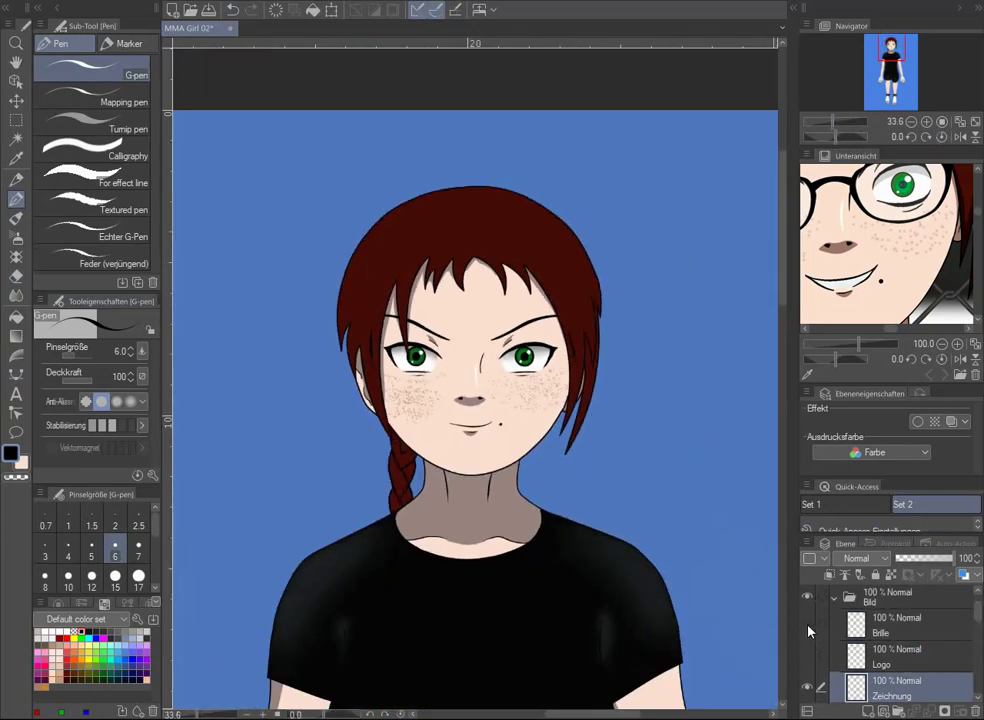
left_click(812, 637)
Draw dark-red shadow shapes along the hair strands on both sides of the face on the Schatten Harre layer with the Continuous curve
left_click(16, 372)
scroll(890, 640, "down", 3)
left_click(806, 654)
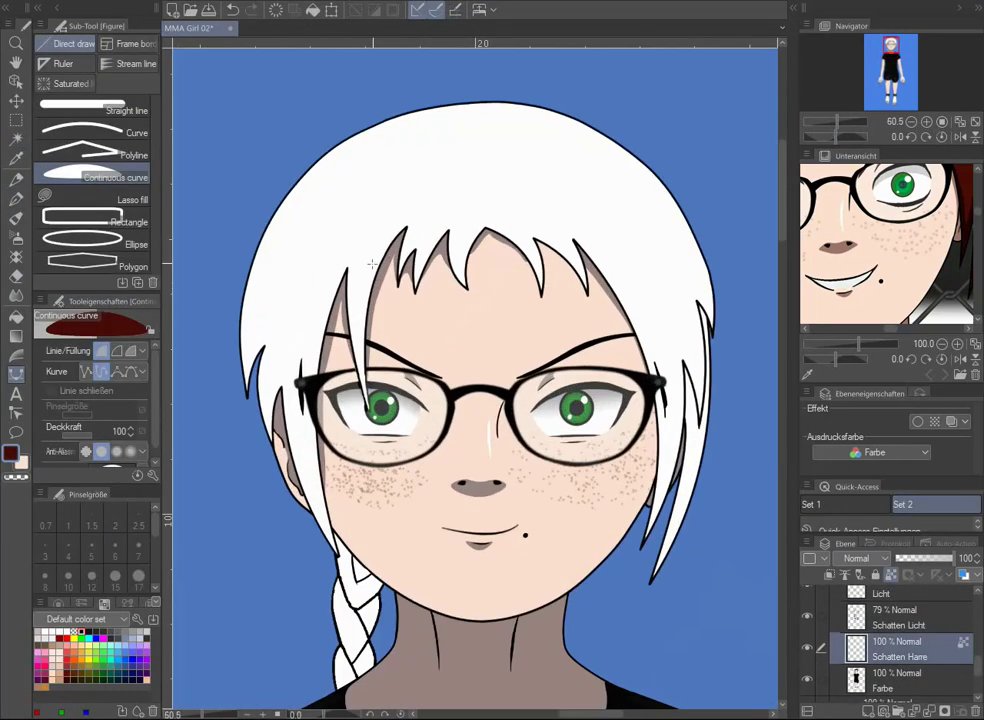
key("ctrl+alt+0")
left_click_drag(106, 332, 318, 230)
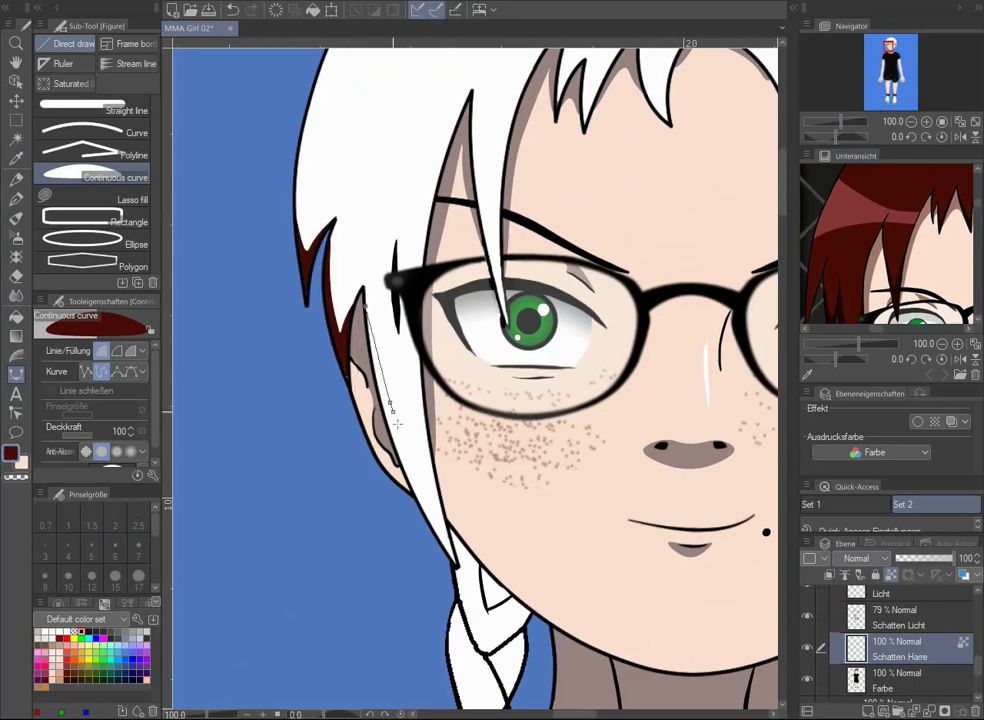
left_click_drag(890, 45, 893, 45)
left_click(880, 258)
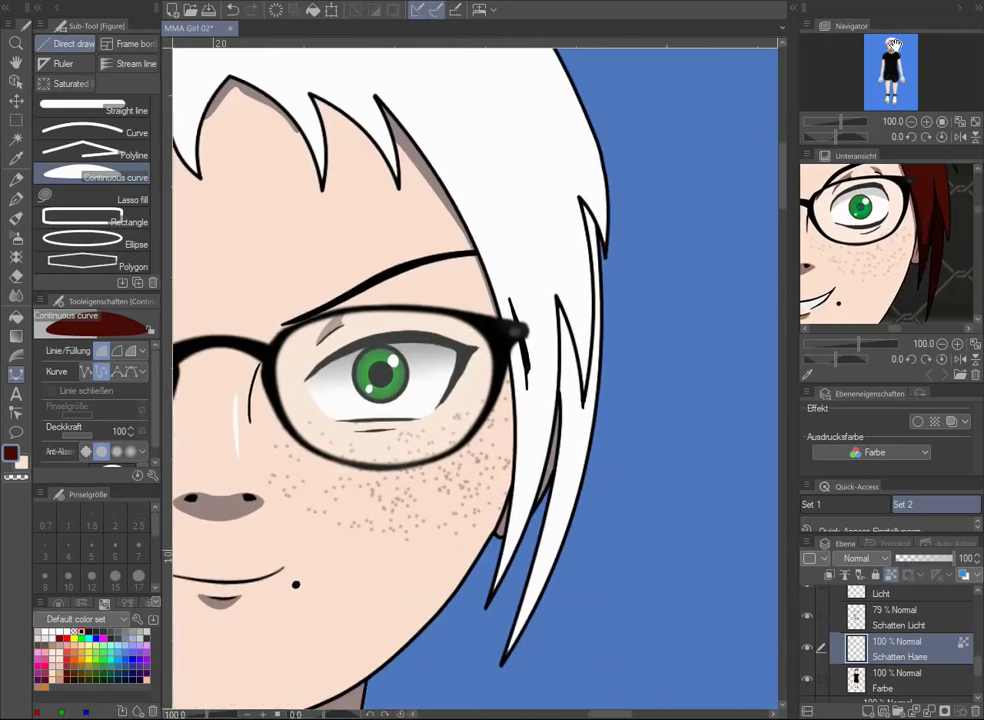
double_click(457, 597)
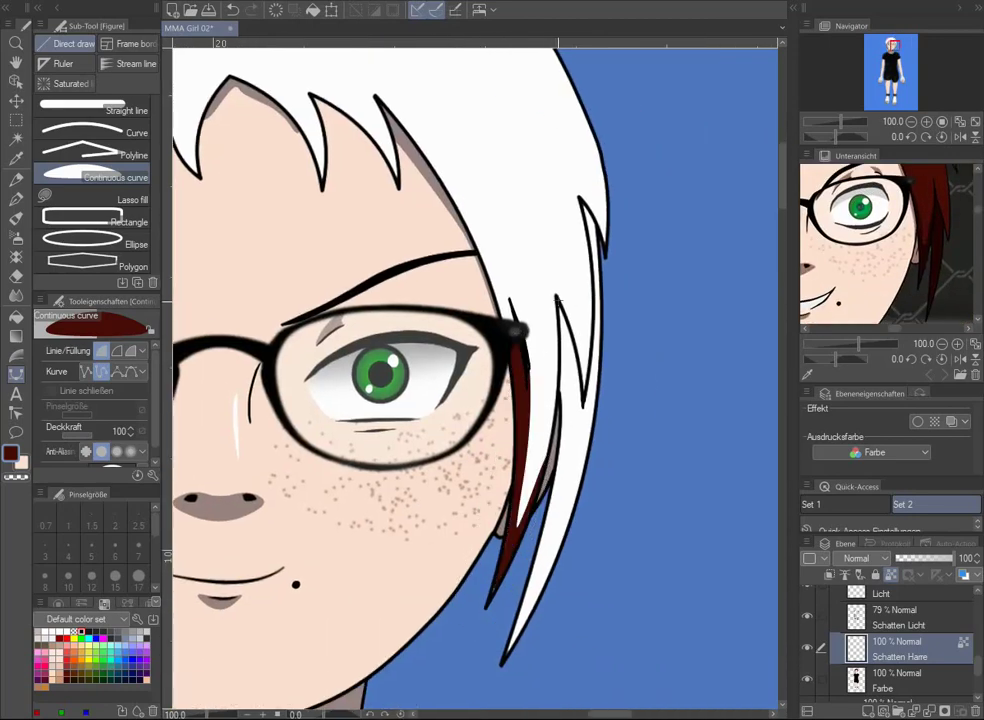
Select the outer hair strand beside the glasses and colour its shadow dark red on the Schatten Harre layer with the Milli pen
key("w")
left_click(938, 645)
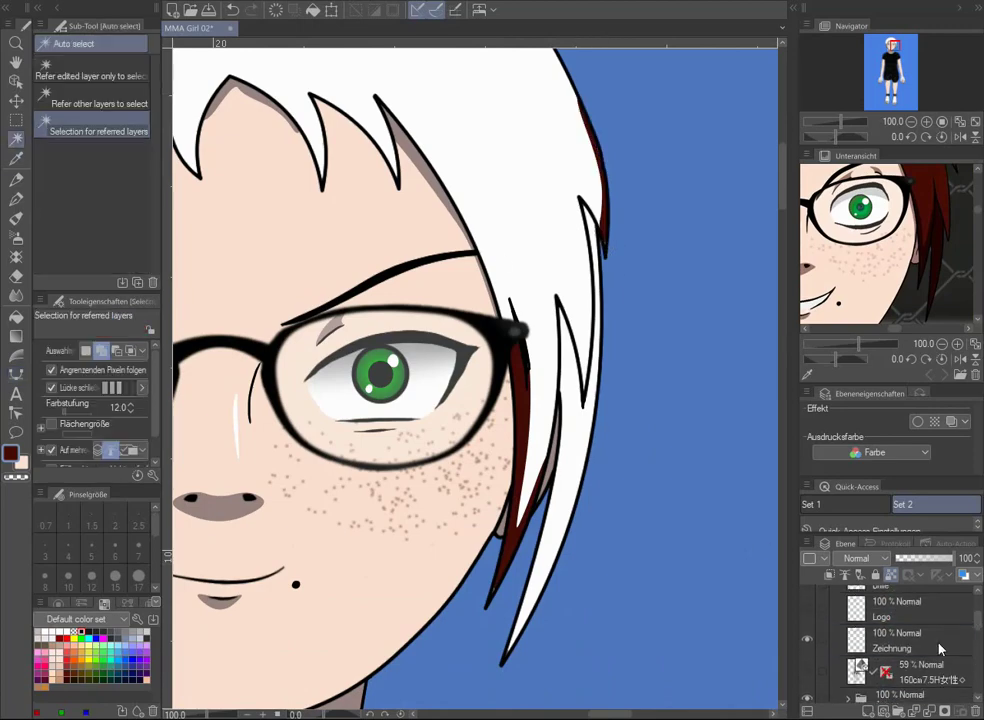
scroll(968, 612, "down", 3)
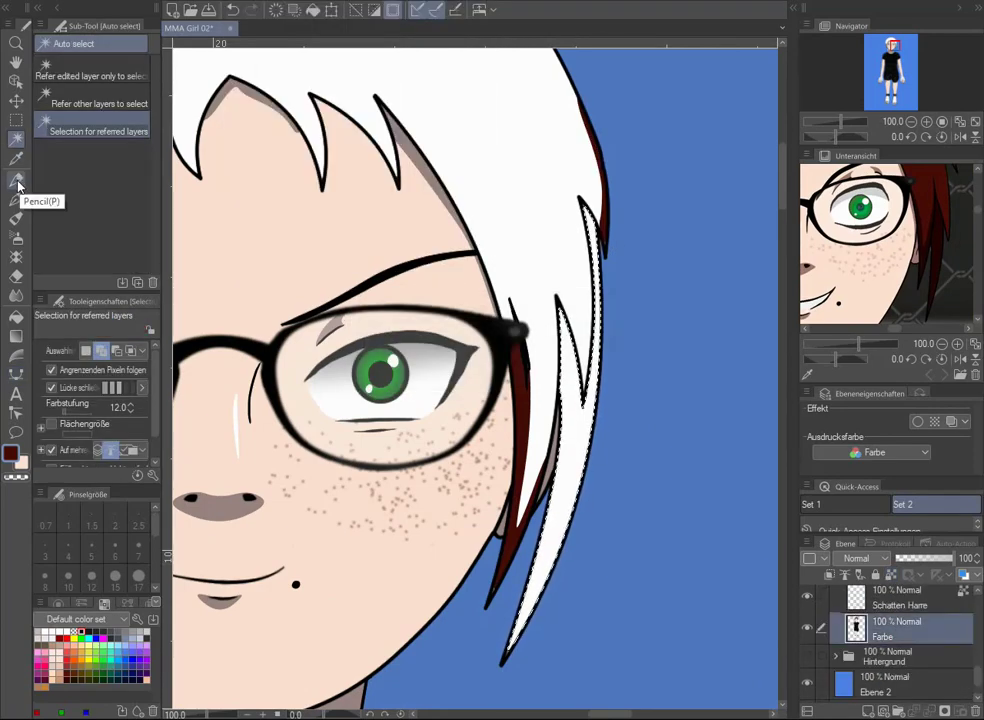
left_click(16, 199)
left_click(898, 602)
left_click_drag(840, 121, 835, 122)
scroll(637, 487, "down", 1)
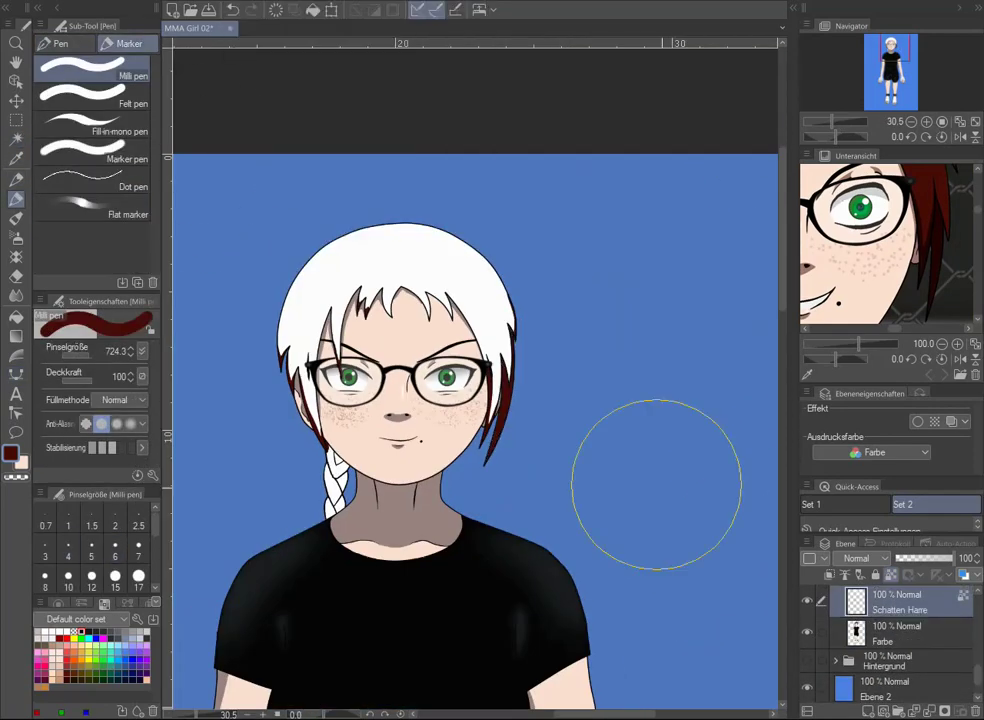
Draw dark-red shadows on the braid segments with the Continuous curve and set the Schatten Harre layer's blending mode to Multiplizieren
scroll(348, 472, "up", 4)
key("u")
scroll(264, 528, "up", 2)
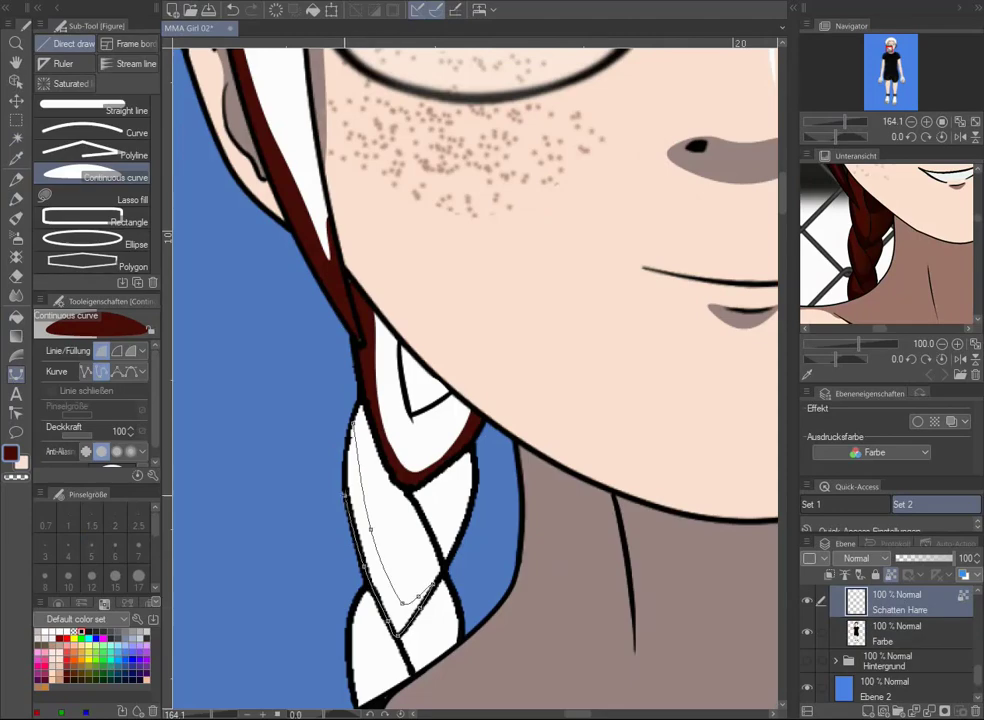
double_click(424, 490)
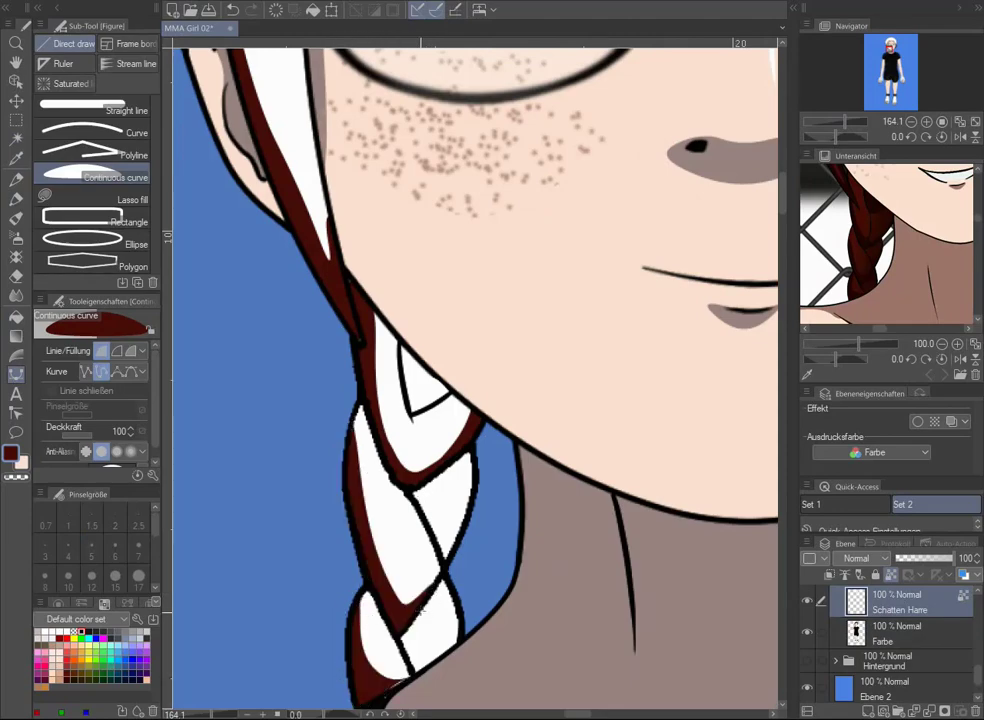
scroll(331, 611, "down", 5)
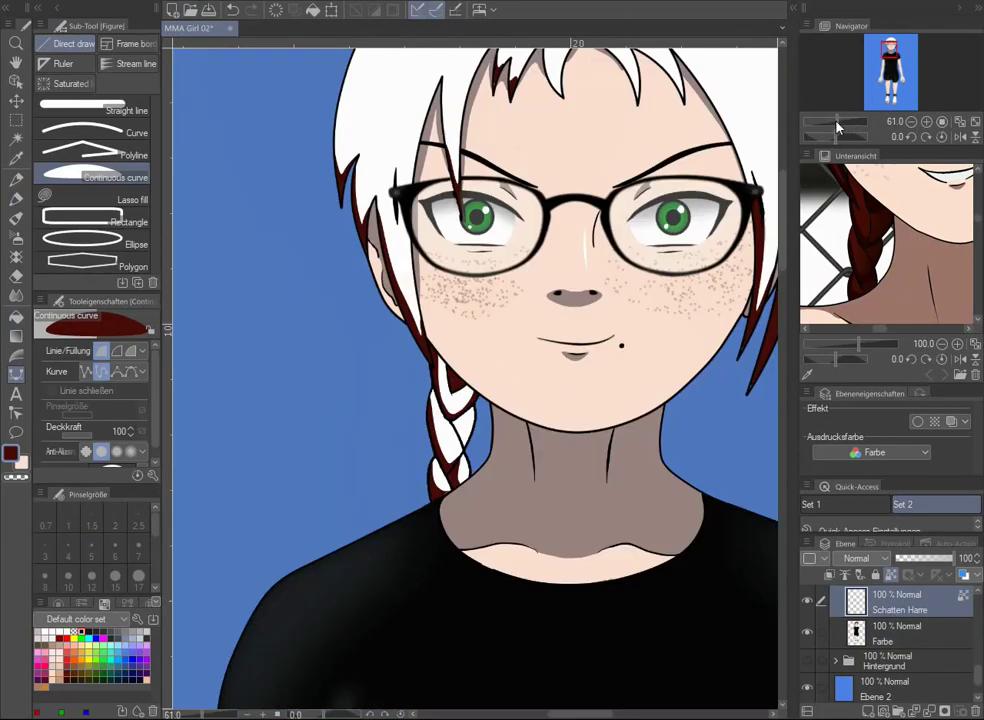
left_click(857, 558)
left_click(850, 173)
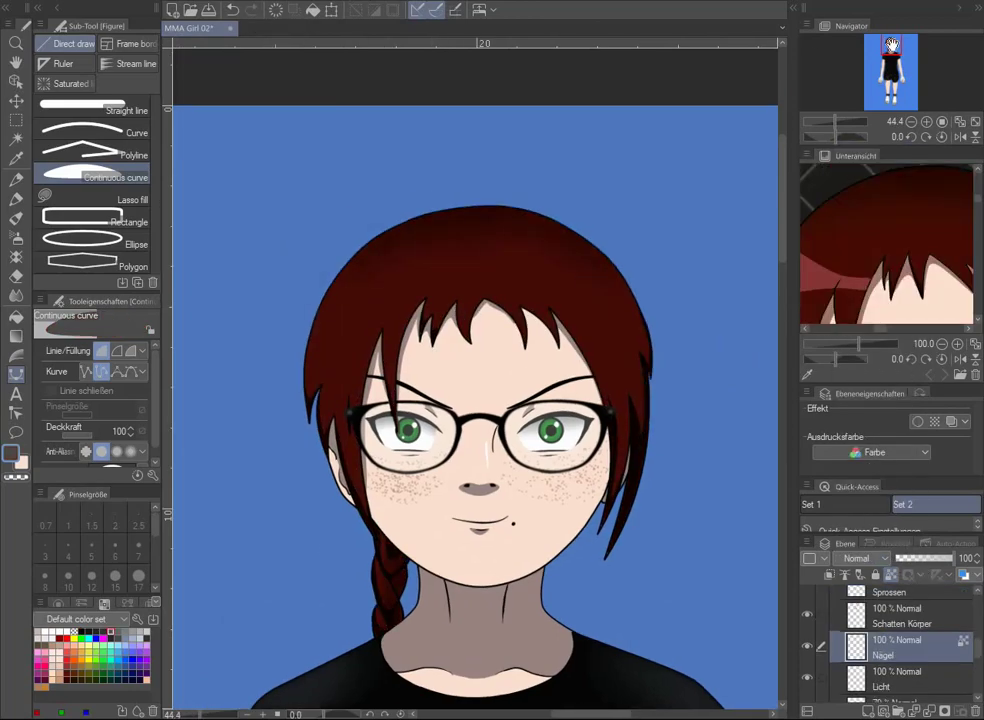
Airbrush dark-grey shine onto the black fingernails of both hands on the Nägel layer with the Soft airbrush at size 26.7
scroll(475, 380, "up", 5)
key("b")
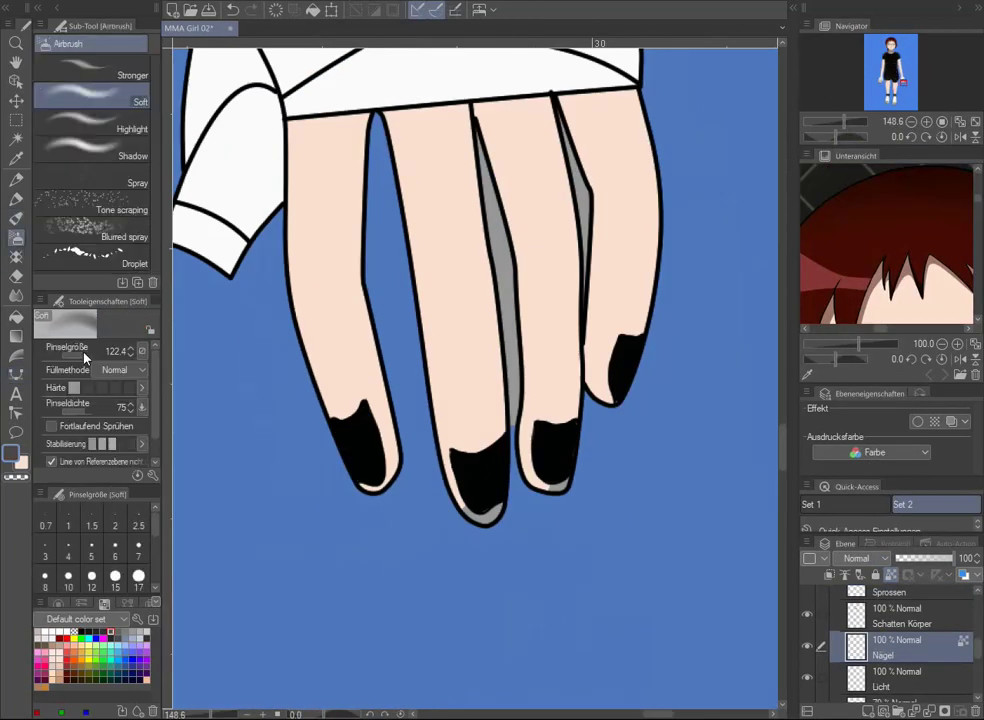
left_click_drag(320, 369, 392, 485)
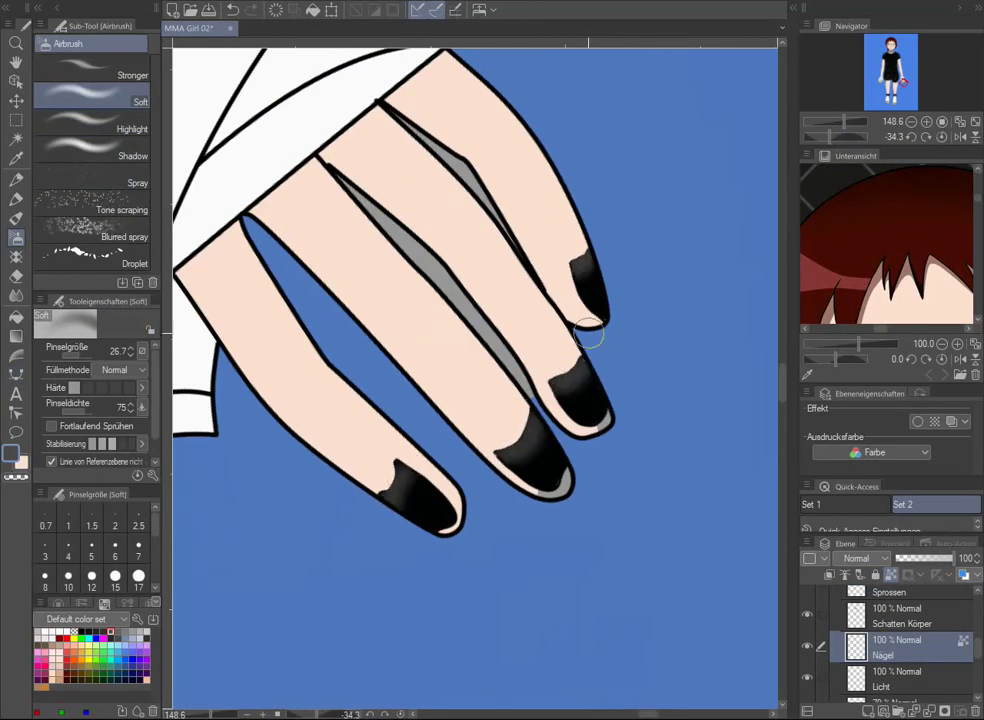
left_click_drag(588, 333, 432, 497)
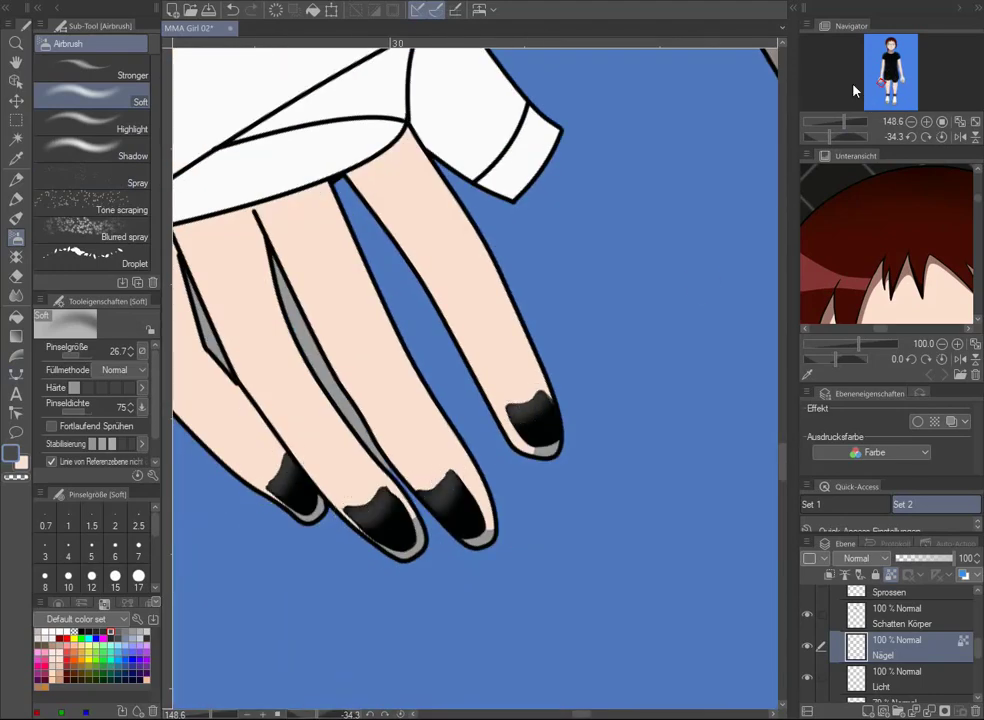
Airbrush dark-grey shine onto the black toenails on the Nägel layer with the Soft airbrush at size 26.7
left_click(16, 178)
left_click(16, 237)
left_click(122, 78)
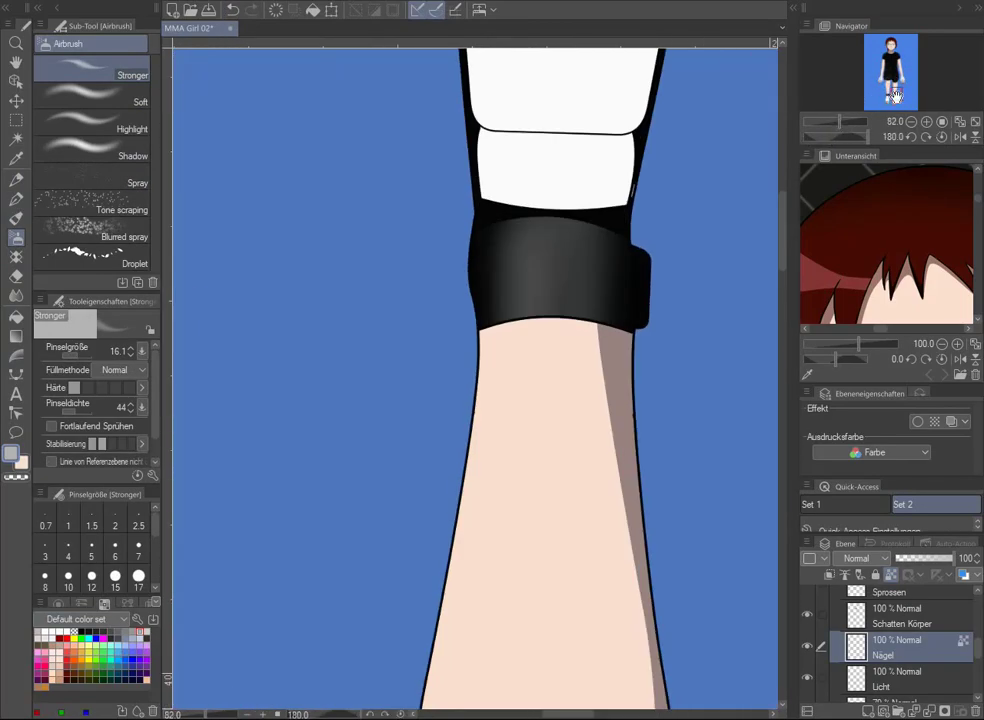
left_click_drag(842, 125, 846, 123)
left_click(122, 100)
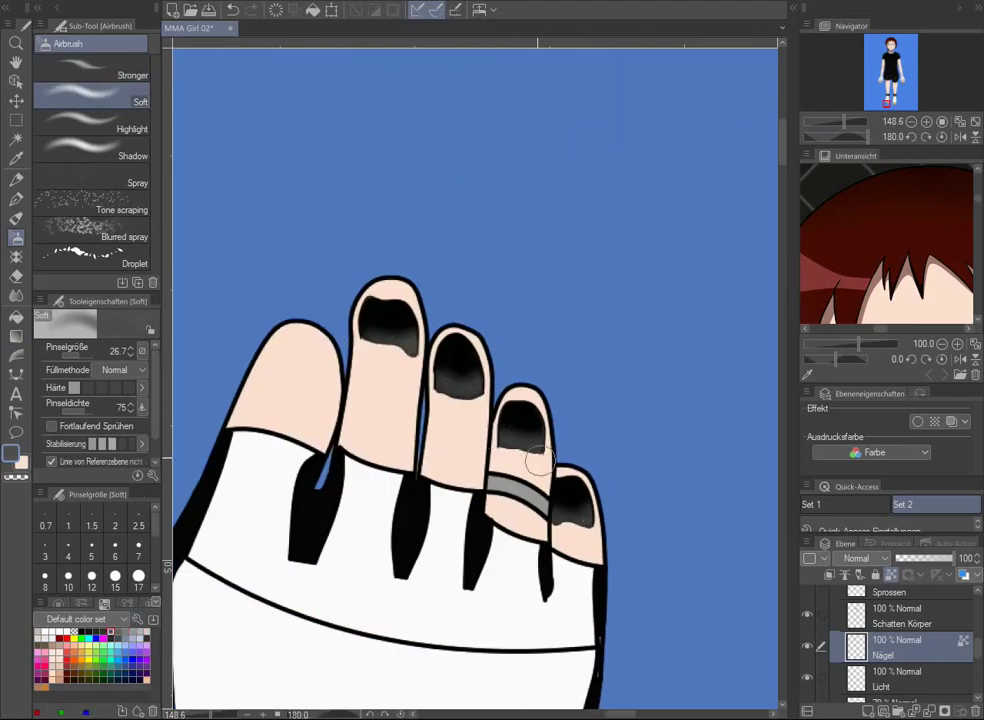
Shade the selected toe ring with a metallic grey gradient on the Schatten Licht layer using the Soft airbrush at size 7.5
key("comma")
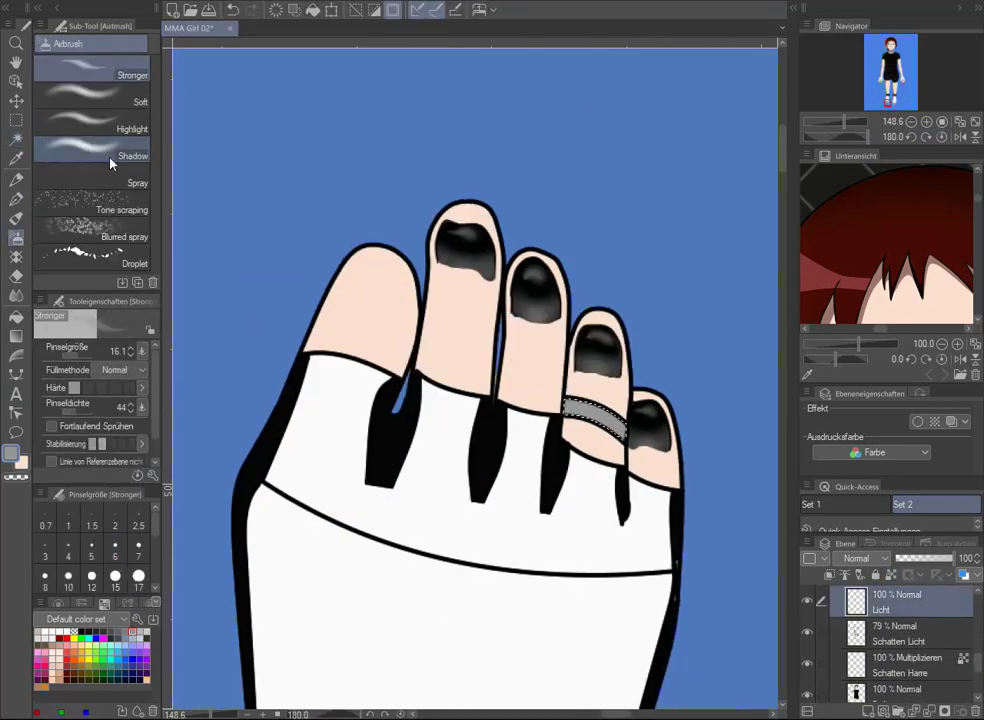
left_click(897, 625)
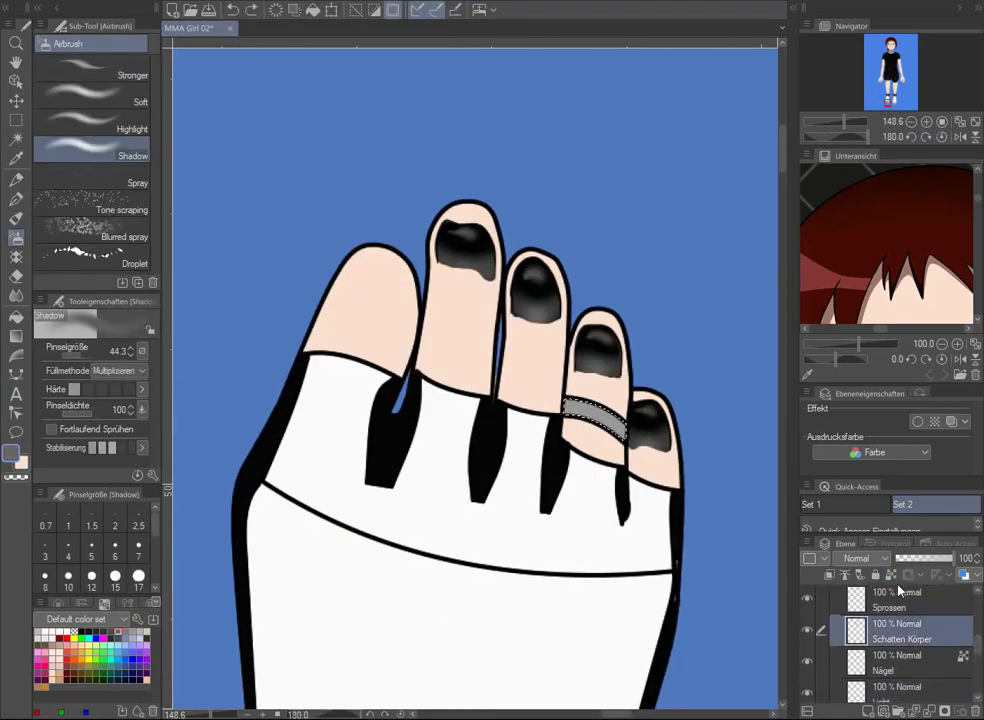
key("comma")
key("comma")
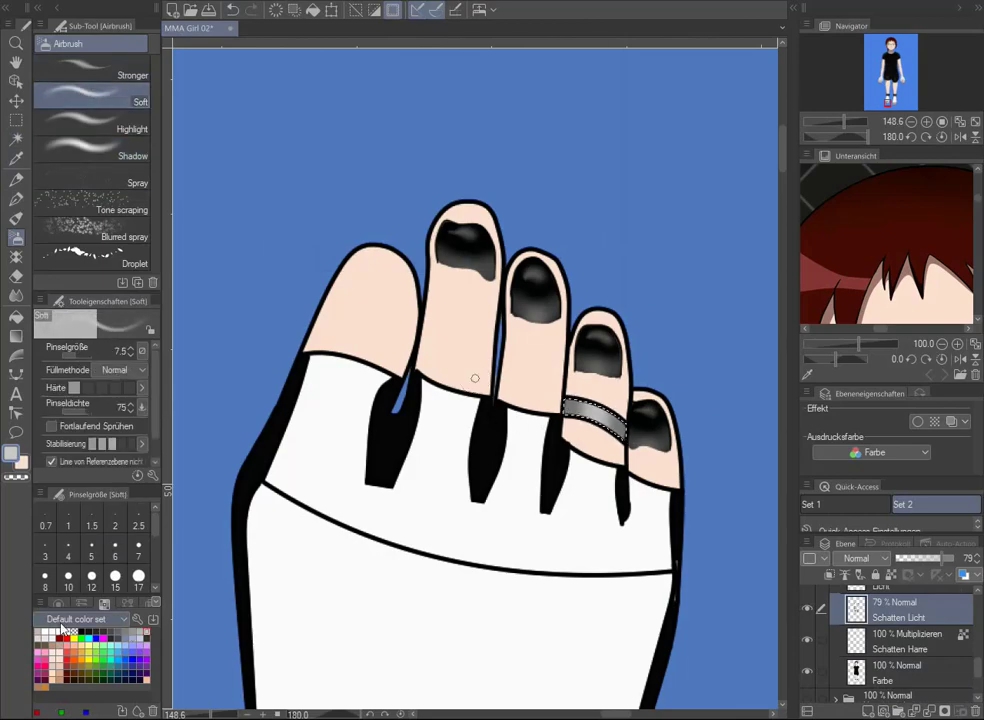
Select the wrist and thumb bandages and alternate foot bandage sections on both sides using the Zeichnung layer
scroll(598, 398, "down", 10)
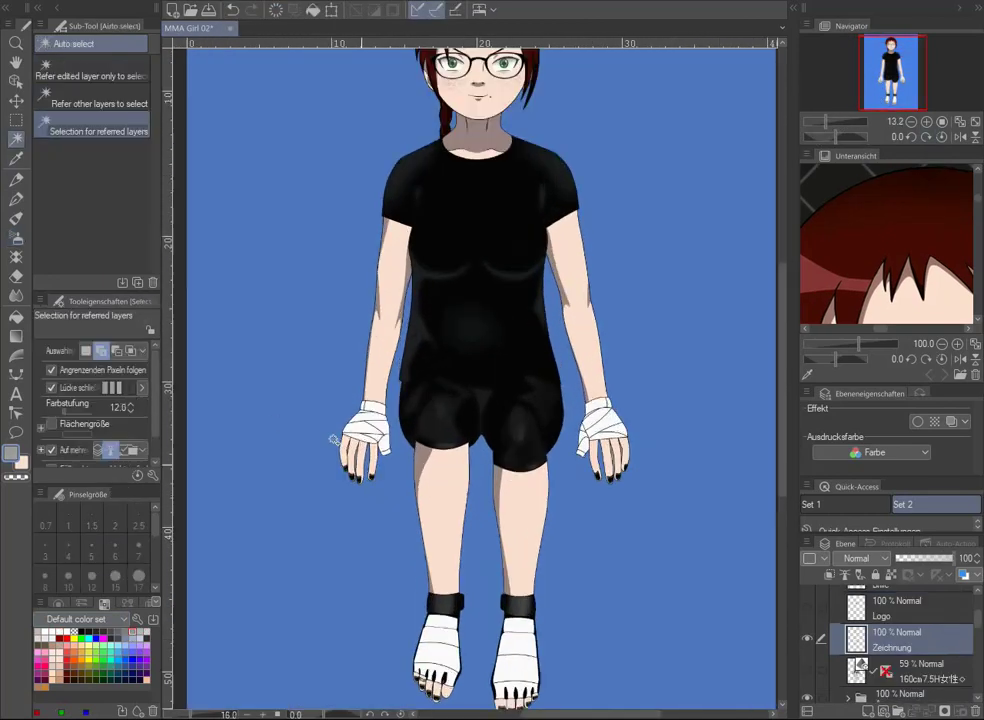
scroll(440, 605, "up", 3)
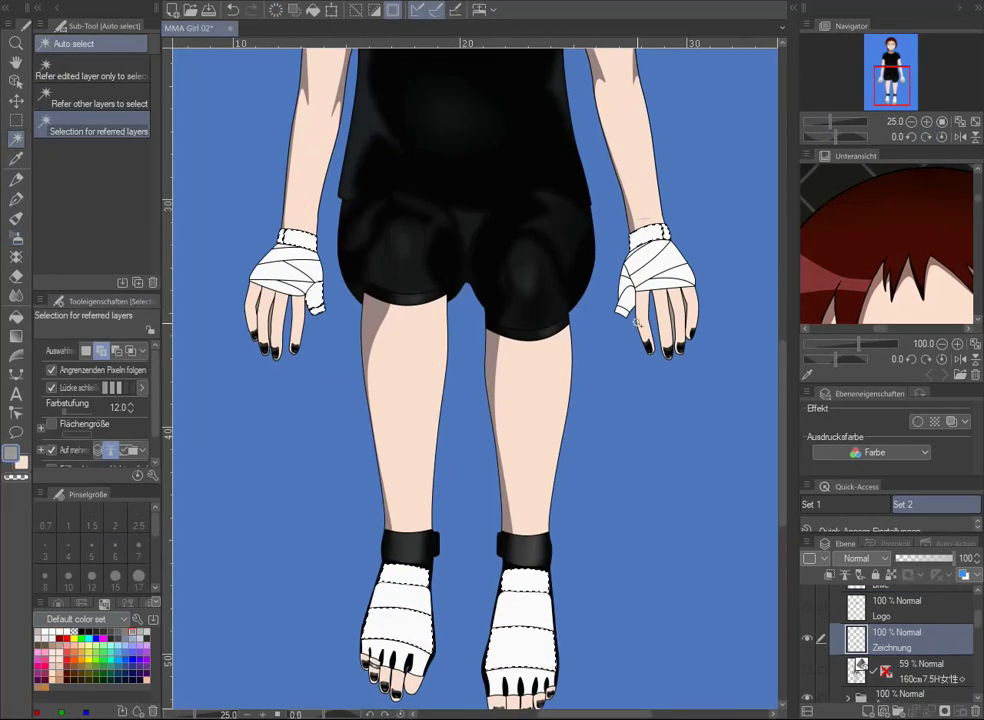
scroll(900, 640, "down", 3)
Shade the selected wrist, thumb and foot bandages in grey on the Schatten Licht layer with the Soft airbrush at size 122.4
left_click(895, 635)
key("b")
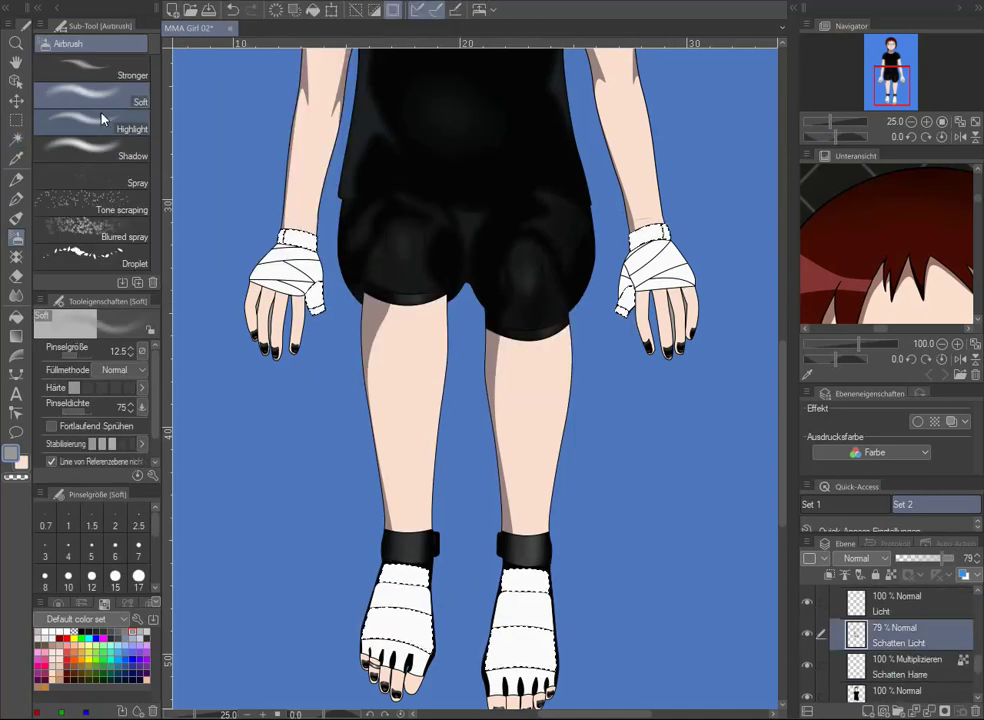
scroll(330, 270, "up", 3)
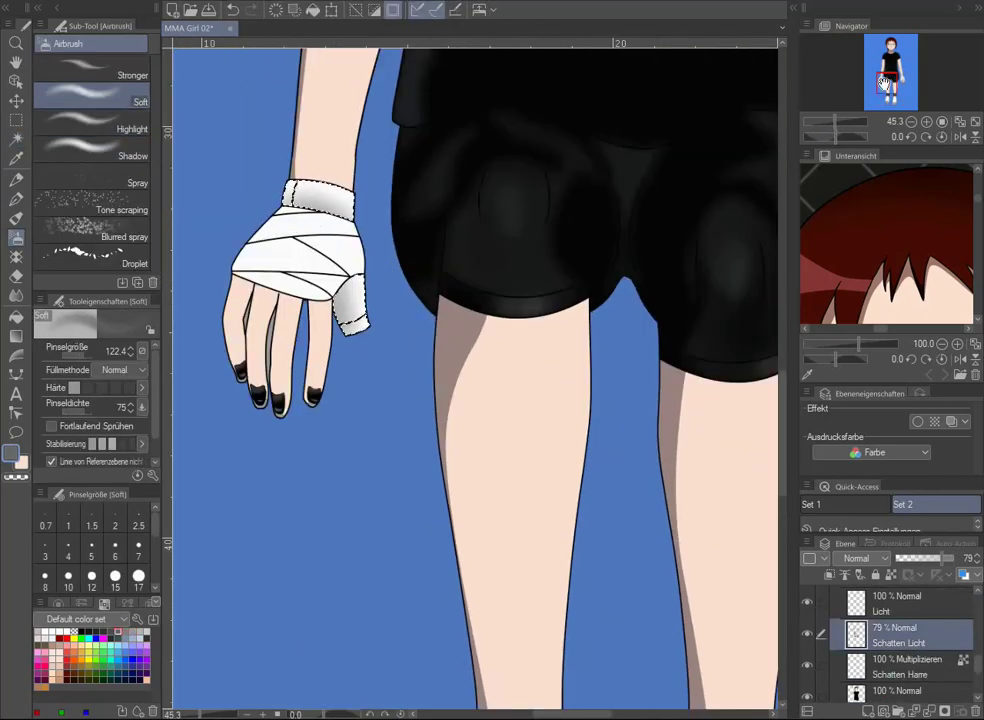
left_click_drag(884, 85, 885, 96)
mouse_move(503, 312)
left_mouse_down()
mouse_move(444, 342)
mouse_move(616, 308)
mouse_move(594, 388)
mouse_move(712, 312)
left_mouse_up()
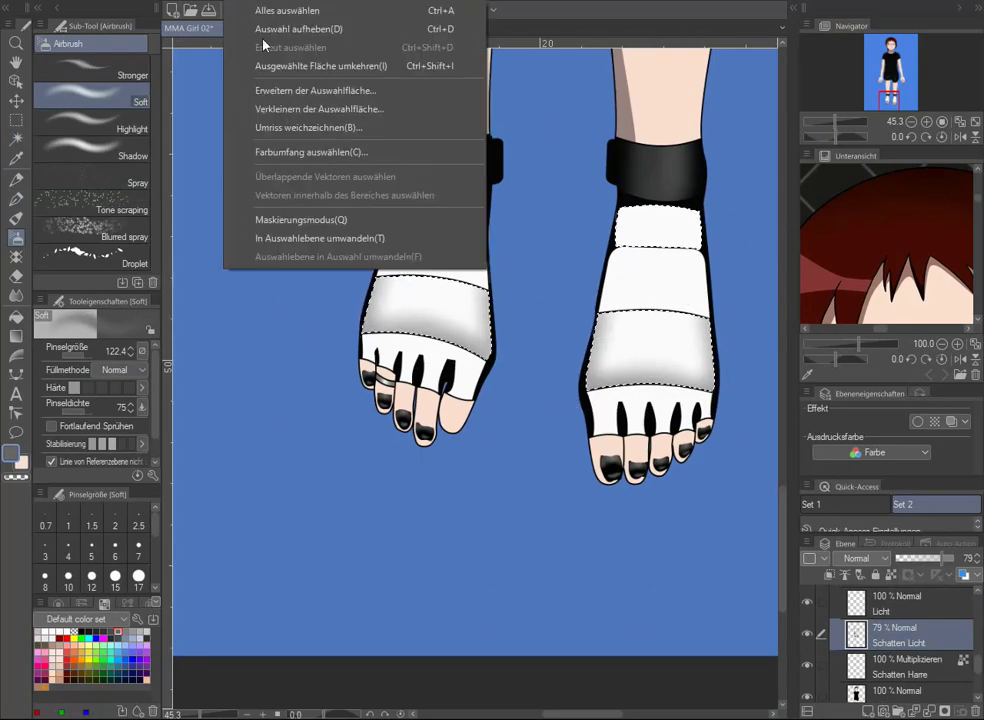
left_click(16, 237)
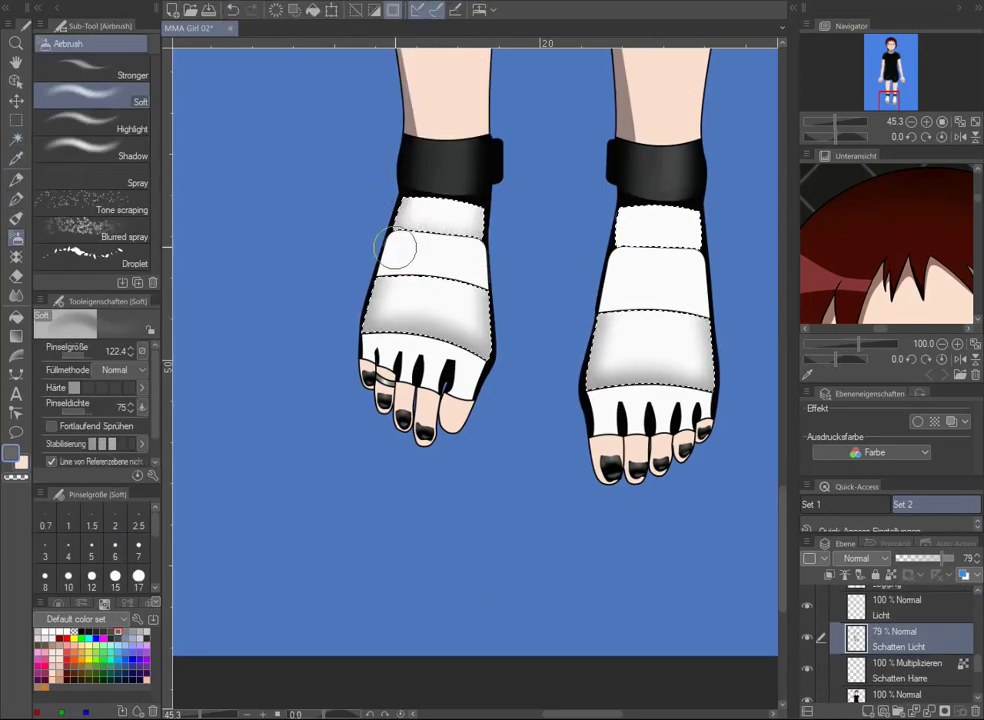
Clear the selection and select the remaining middle and toe bandage sections on both feet using the Zeichnung layer
key("w")
left_click(937, 635)
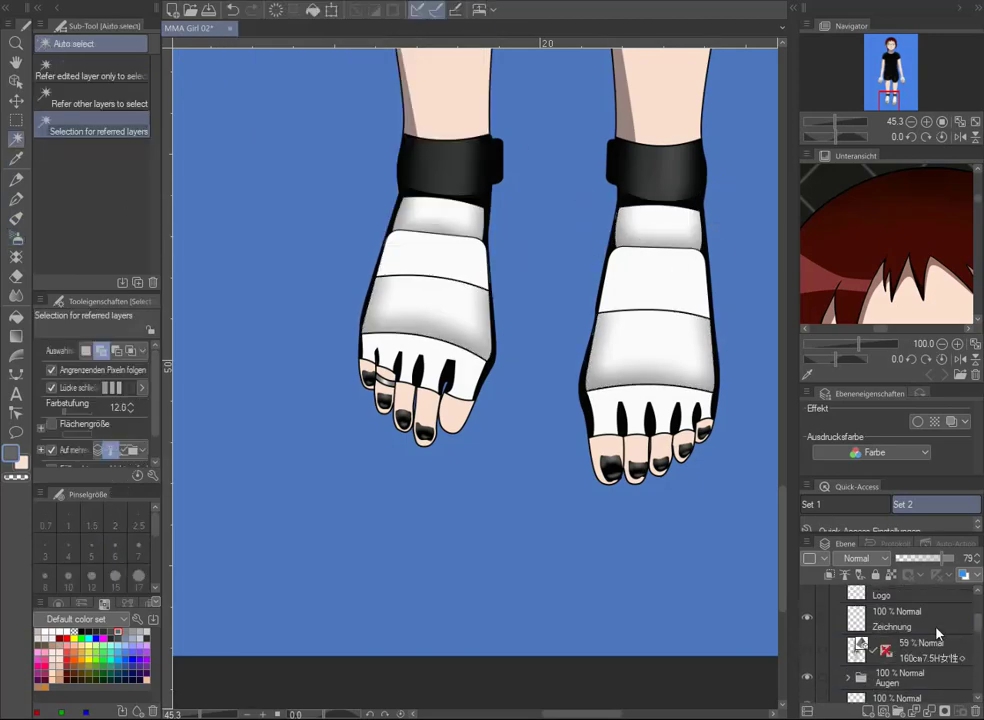
scroll(980, 651, "down", 3)
scroll(980, 651, "up", 2)
Shade the remaining foot bandages in grey on the Schatten Licht layer with the Soft airbrush, using size 57.2 around the toes
left_click(900, 656)
key("b")
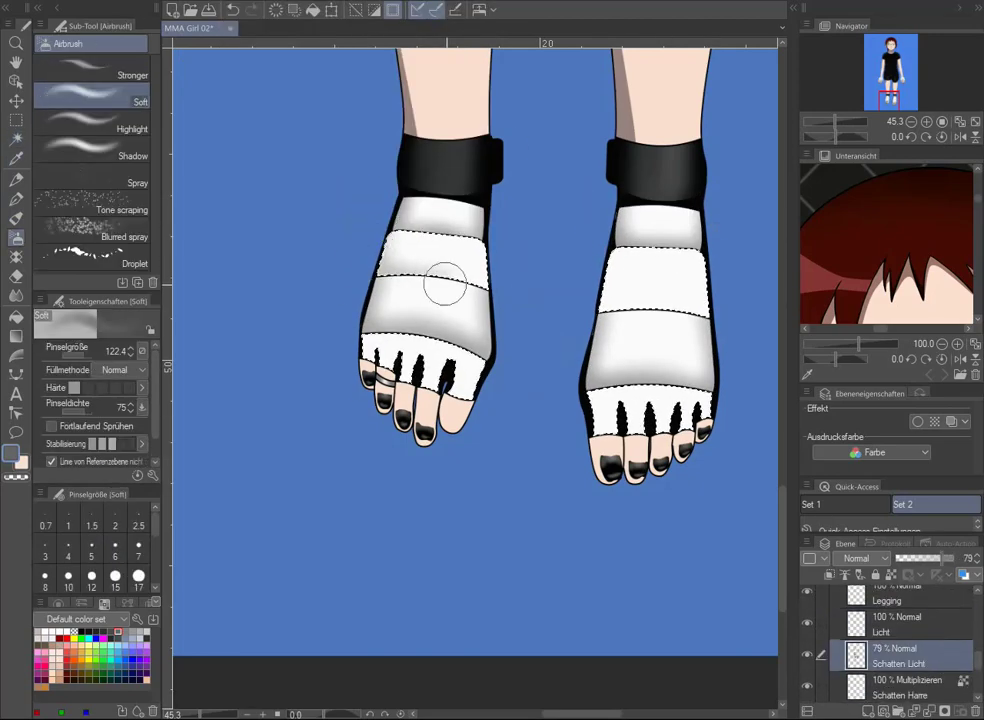
scroll(466, 377, "up", 3)
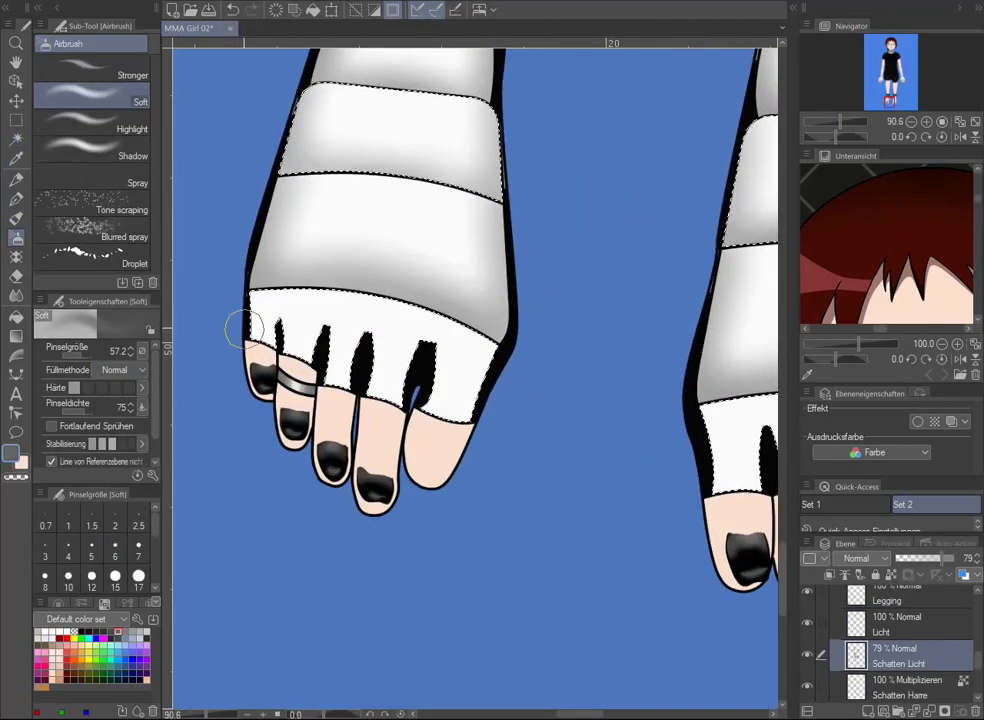
scroll(497, 400, "right", 3)
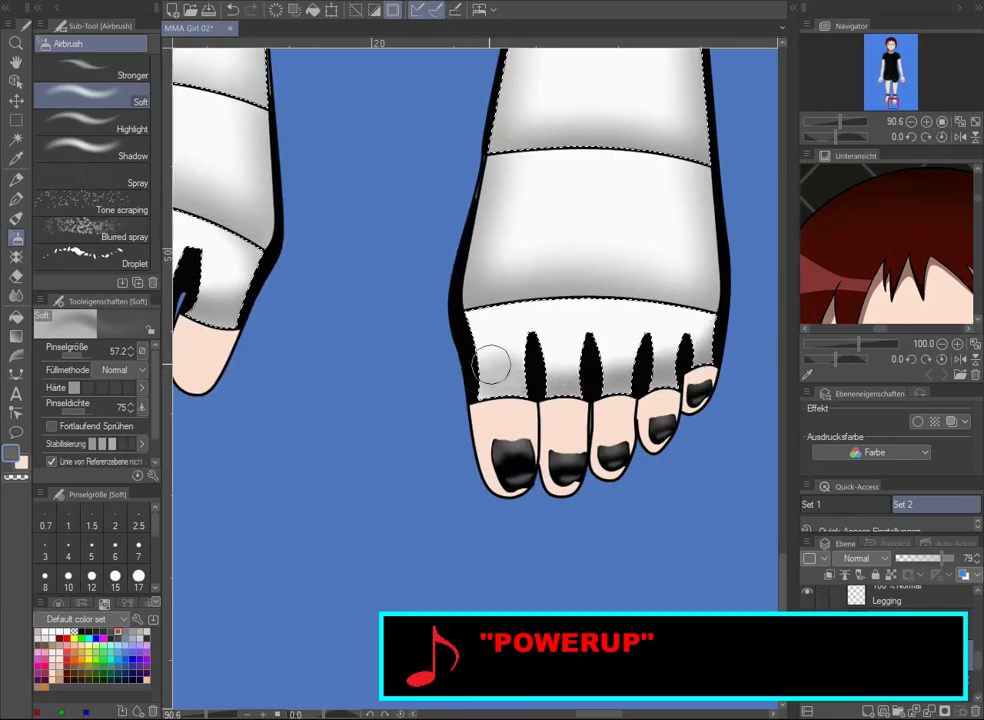
Select alternate palm bandage sections on both hands using the Zeichnung layer and shade them grey on the Schatten Licht layer with the Soft airbrush
mouse_move(843, 122)
left_mouse_down()
mouse_move(852, 122)
mouse_move(833, 122)
left_mouse_up()
left_click(905, 640)
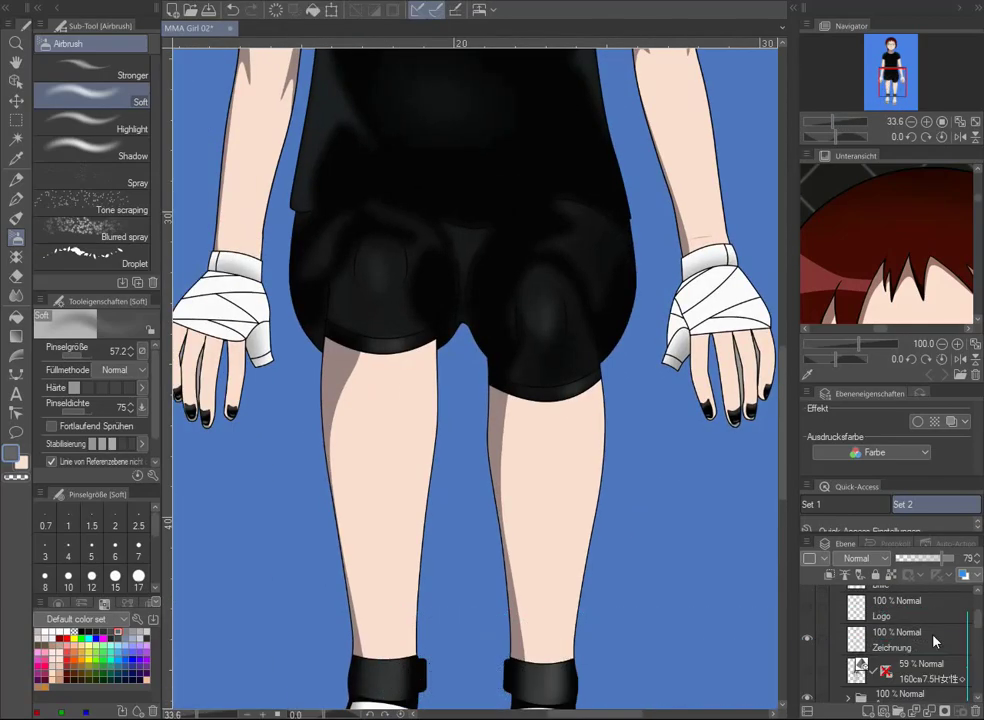
key("w")
left_click(230, 300)
left_click(567, 323)
key("b")
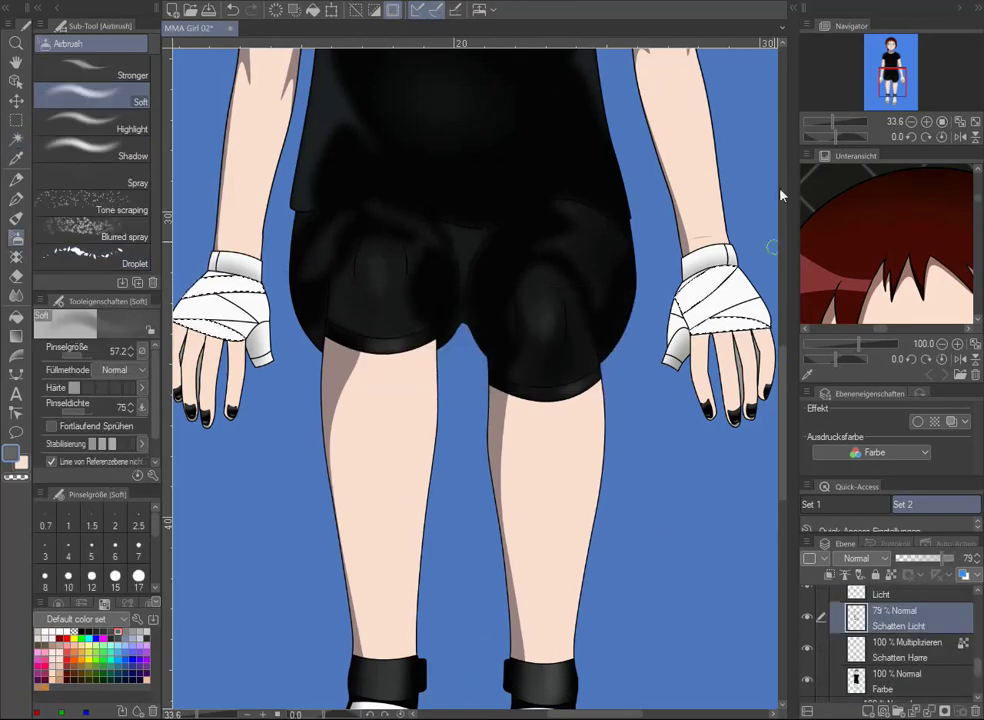
scroll(714, 330, "up", 4)
scroll(431, 481, "left", 10)
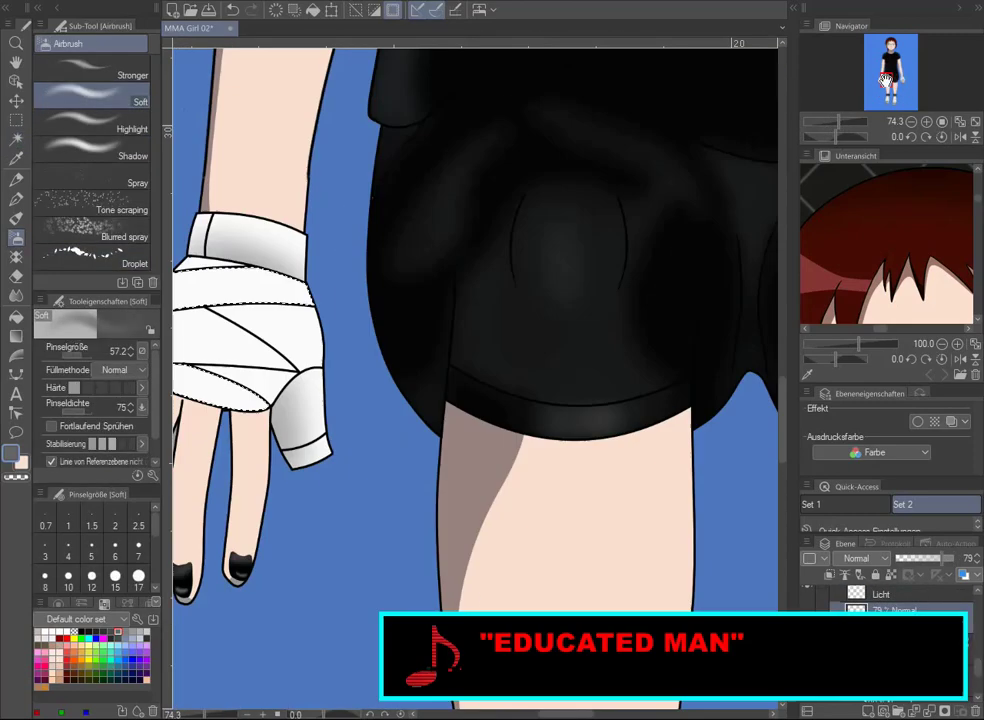
Select the next unshaded bandage sections on both hands and airbrush grey shading into their edges on the Schatten Licht layer
left_click(17, 139)
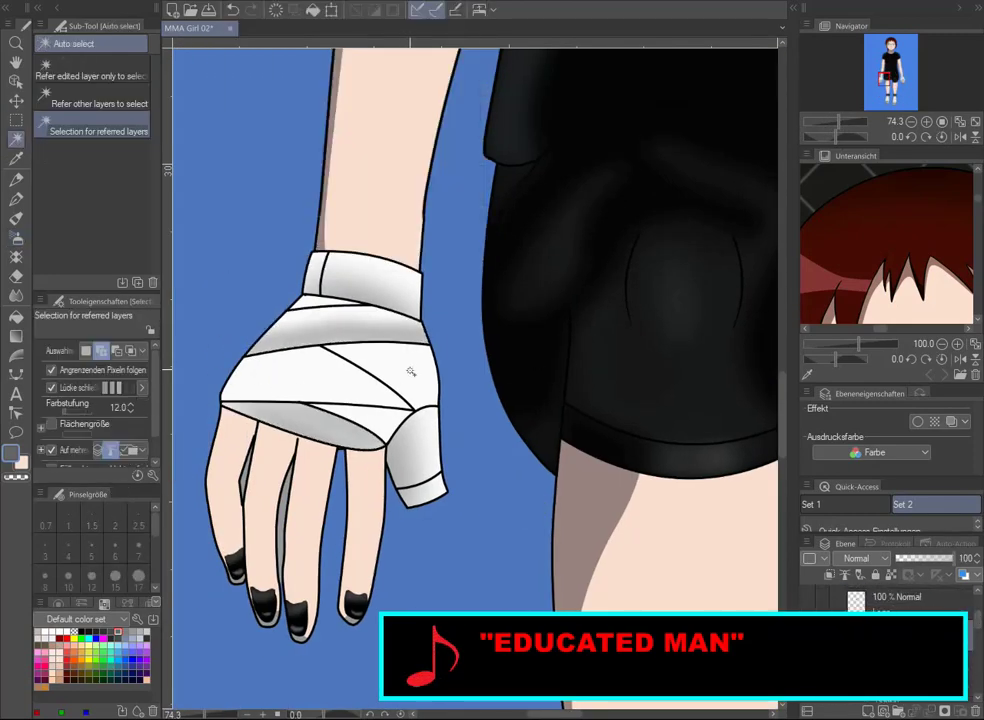
scroll(665, 230, "right", 10)
key("b")
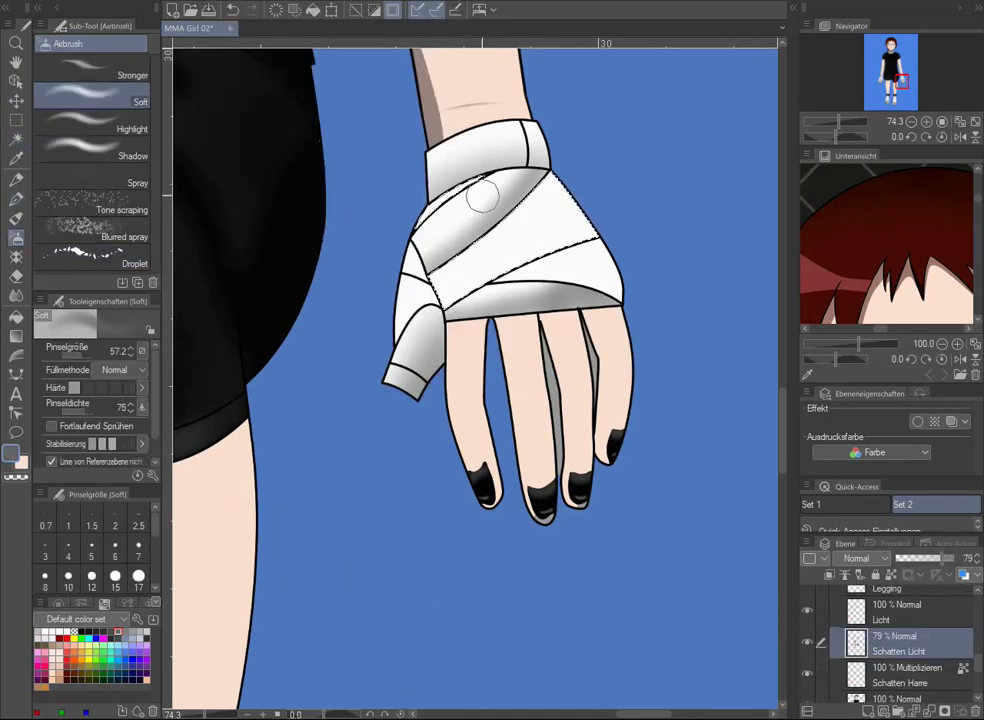
scroll(736, 262, "left", 10)
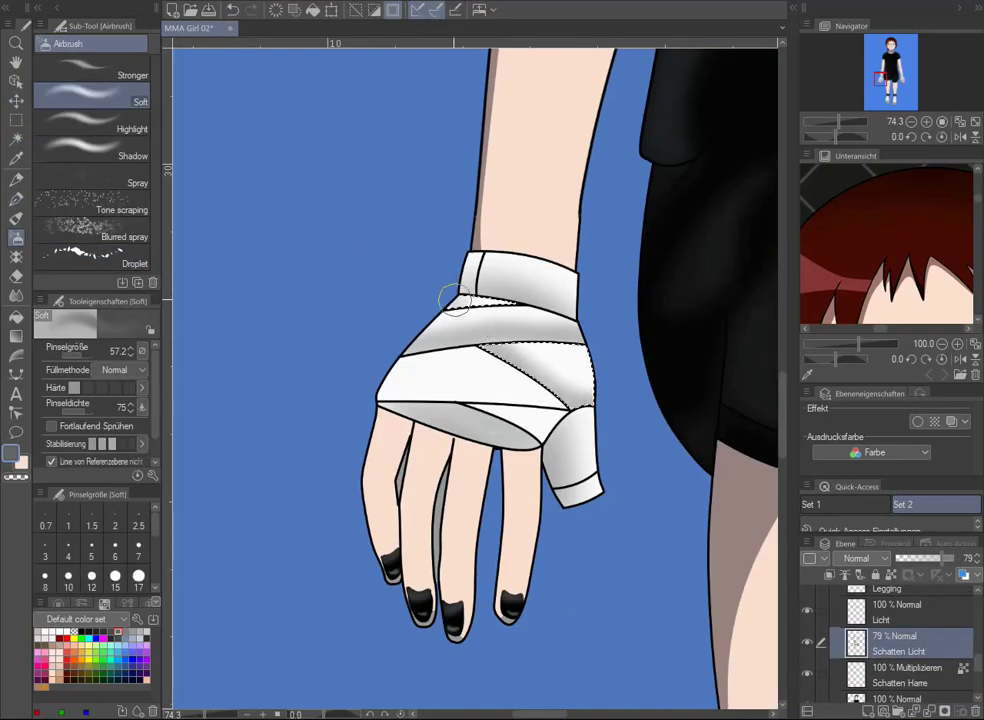
Select the last white bandage sections on both hands, including around the thumb, and shade them grey on the Schatten Licht layer
key("w")
scroll(415, 330, "right", 10)
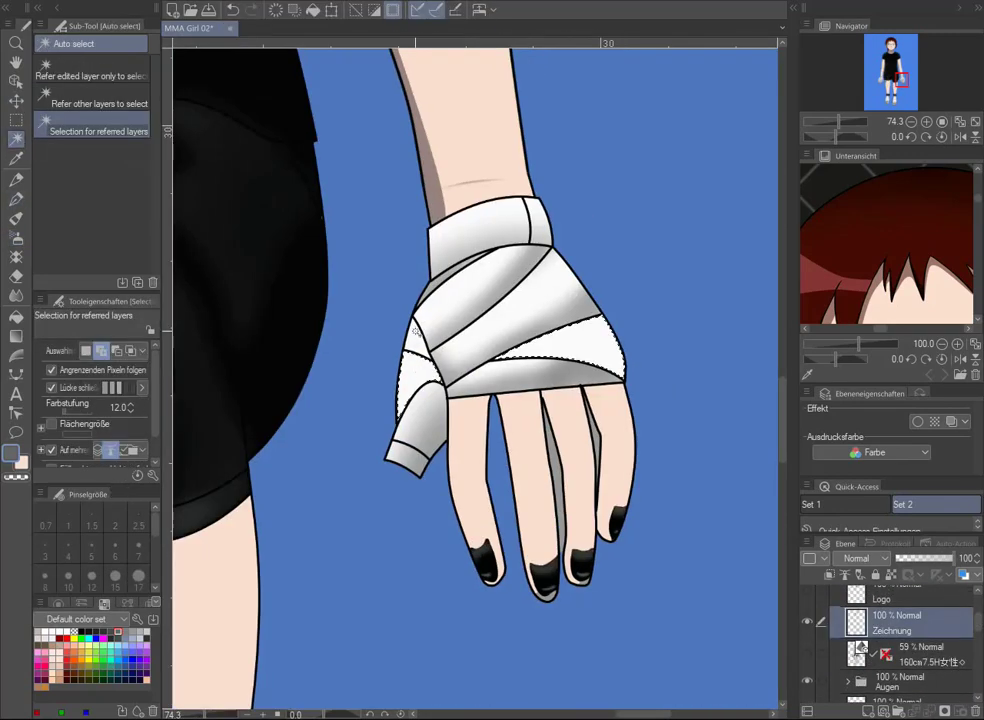
left_click(416, 330, "ctrl+shift")
key("b")
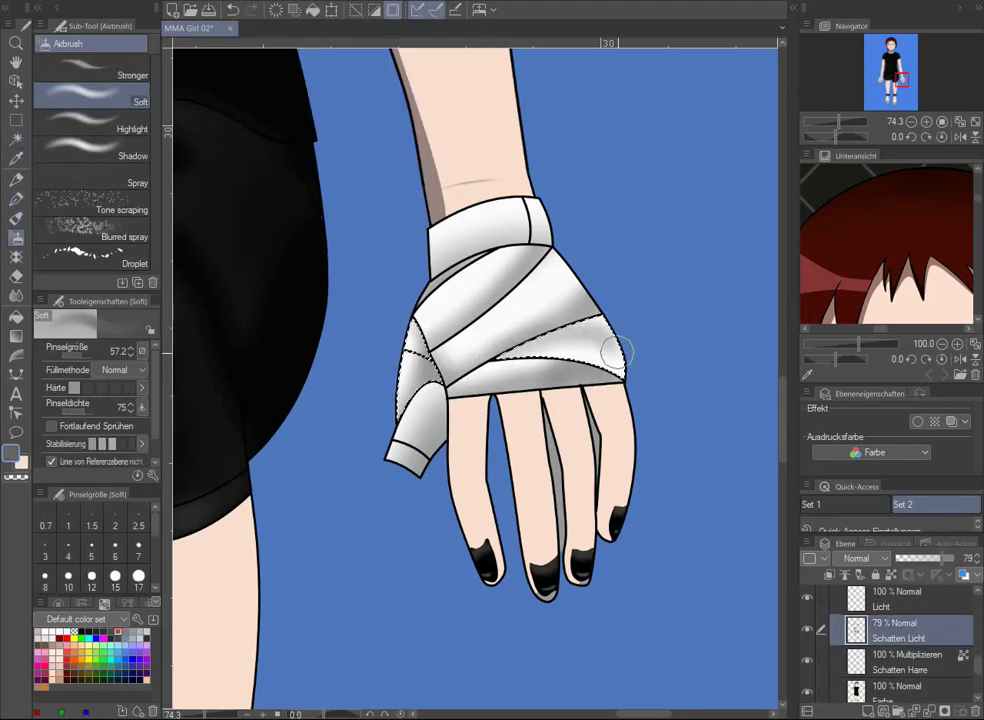
scroll(615, 350, "left", 10)
Select the grey gaps between the fingers of both hands using the Zeichnung layer and clear their colour on the Farbe layer
key("w")
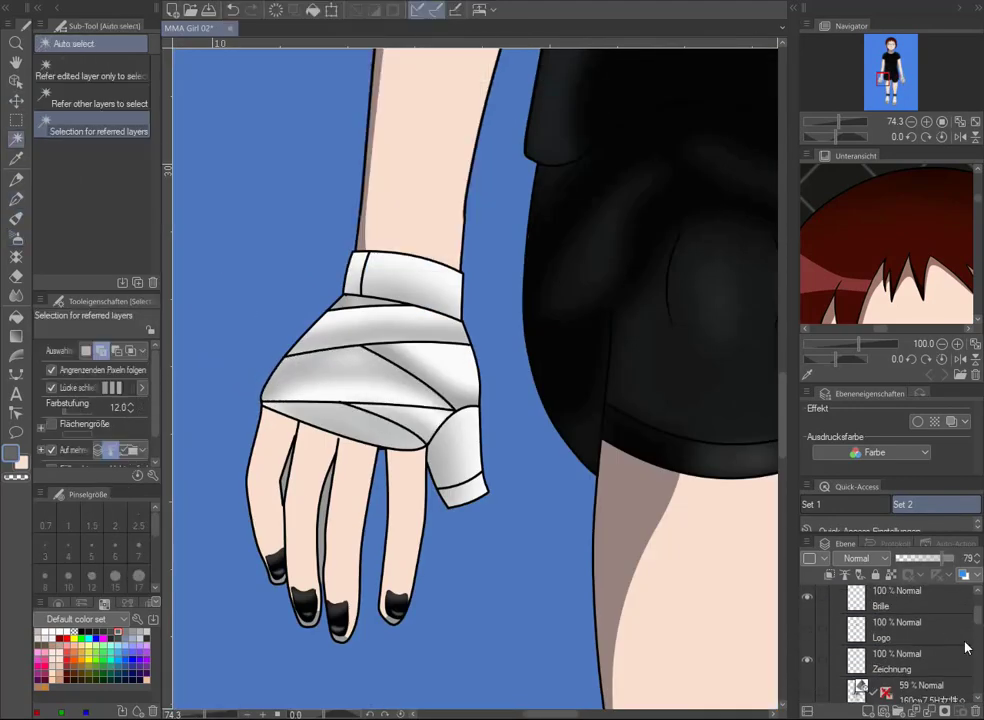
left_click(307, 470)
scroll(636, 402, "right", 10)
scroll(928, 648, "down", 3)
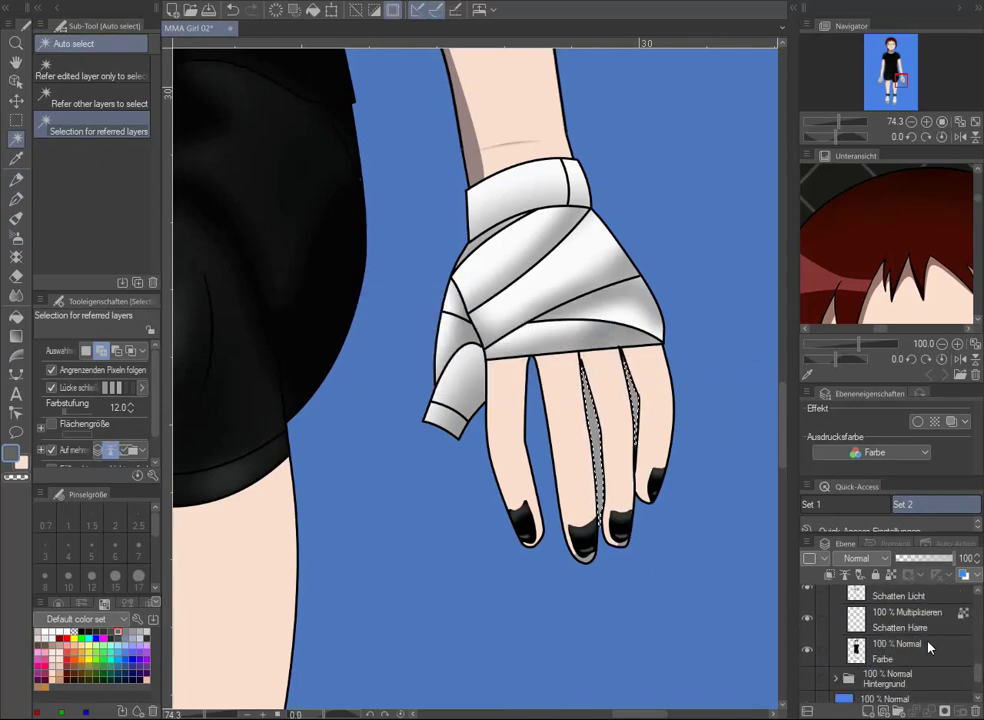
scroll(475, 375, "left", 10)
scroll(890, 640, "up", 3)
Select the grey fingertip rims below the nails using the Zeichnung layer and paint them skin-coloured on the Farbe layer with the G-pen
left_click(892, 618)
scroll(475, 375, "up", 3)
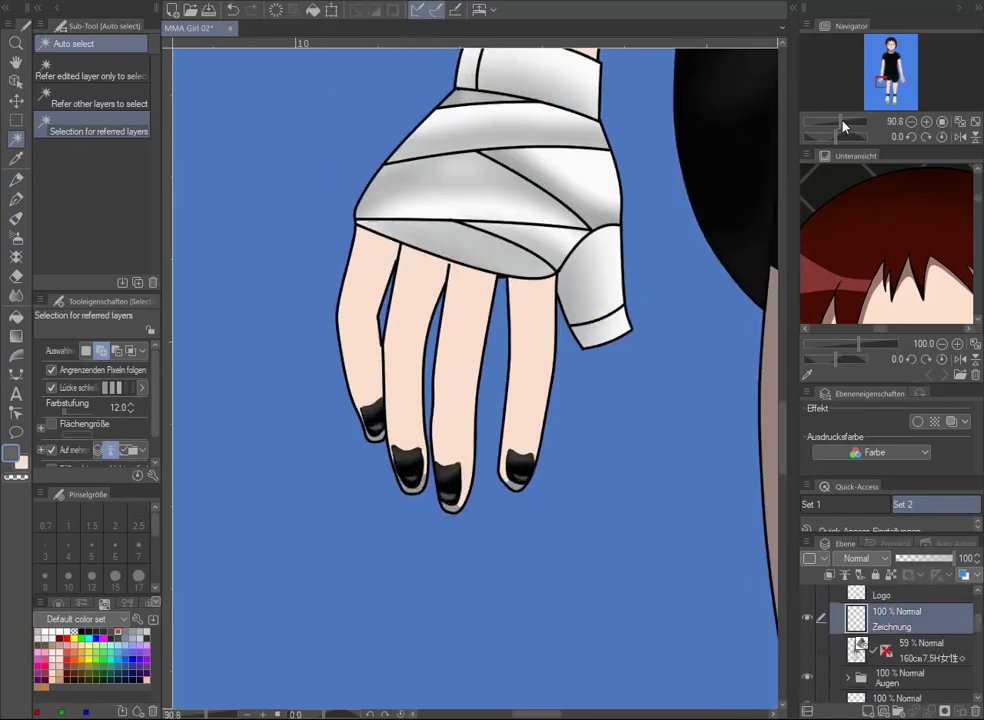
mouse_move(888, 88)
left_mouse_down()
mouse_move(903, 86)
mouse_move(885, 83)
left_mouse_up()
key("p")
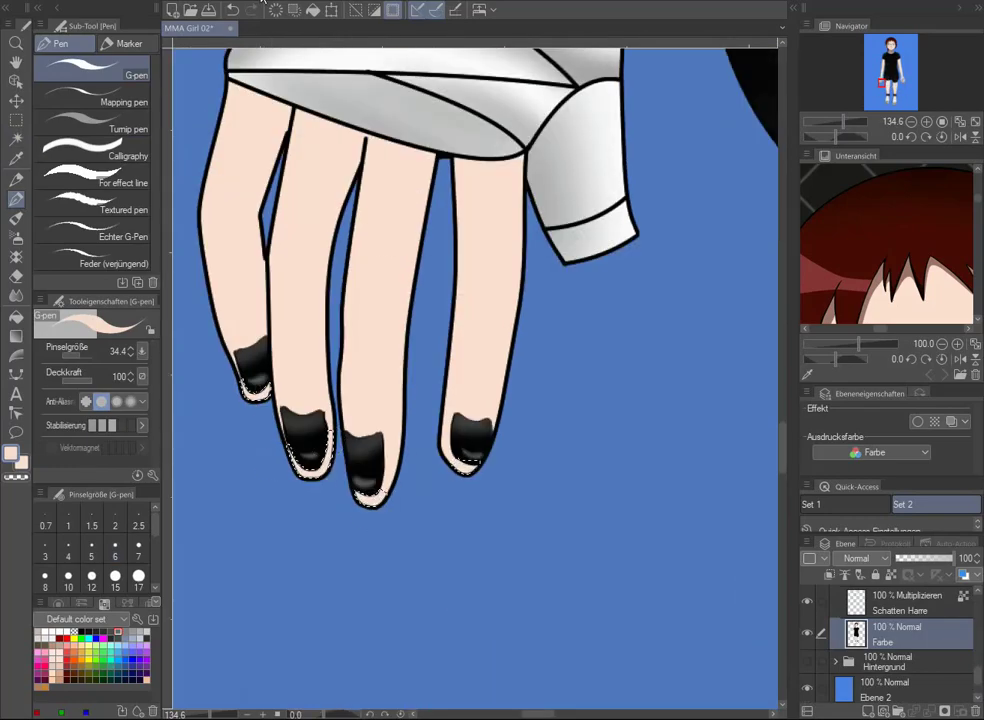
scroll(475, 375, "down", 5)
scroll(890, 640, "up", 3)
Draw a white curved accent near the lower outer hem of each shorts leg
scroll(884, 82, "up", 3)
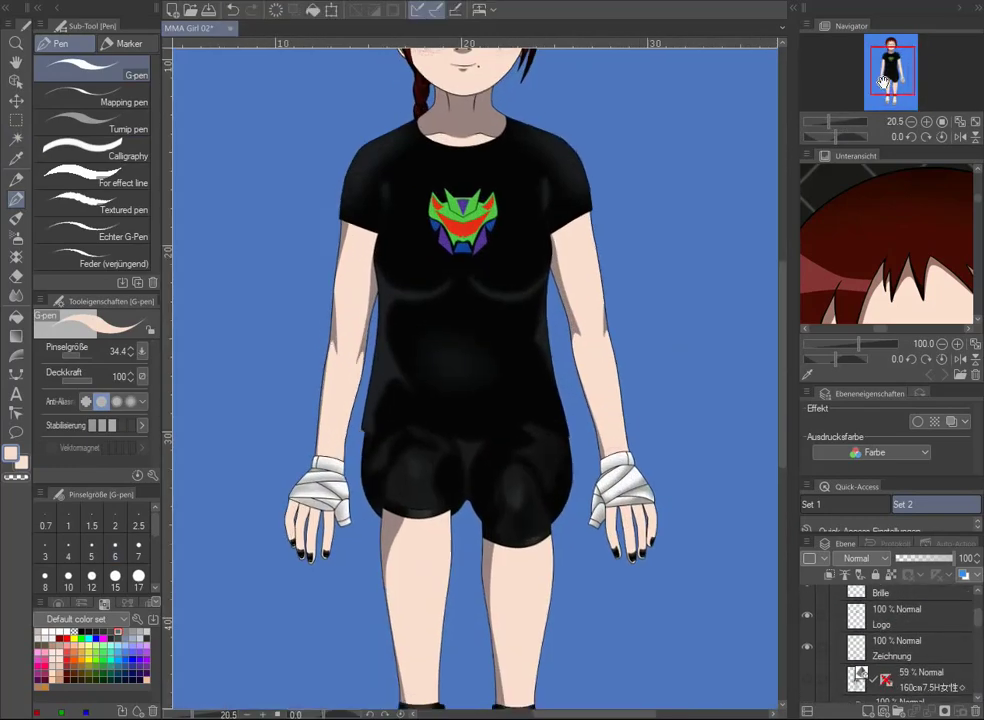
left_click_drag(884, 82, 882, 72)
key("k")
left_click(509, 375)
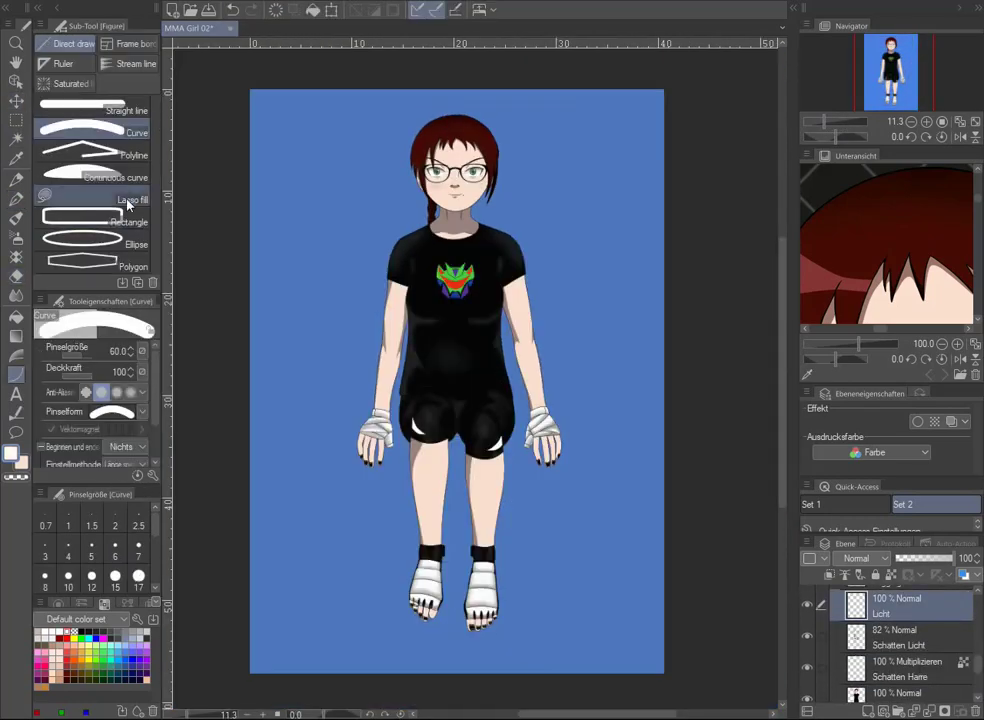
Draw long thin white highlights down both lower legs on the Licht layer with the Continuous curve tool
scroll(462, 352, "up", 5)
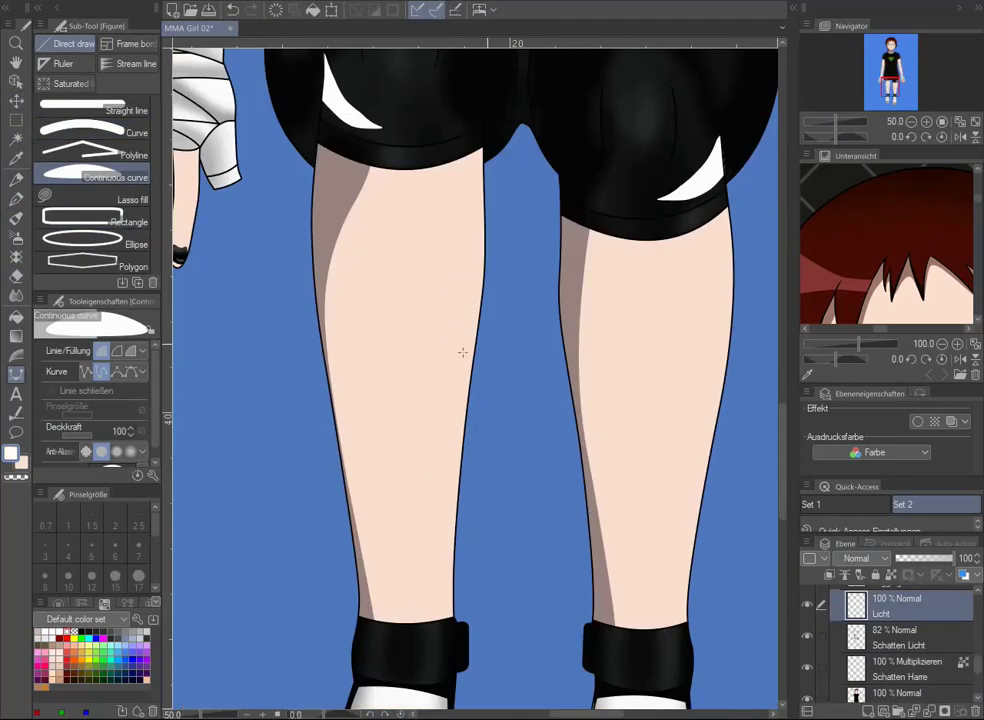
double_click(405, 257)
left_click(703, 250)
left_click(705, 358)
left_click_drag(844, 128, 838, 122)
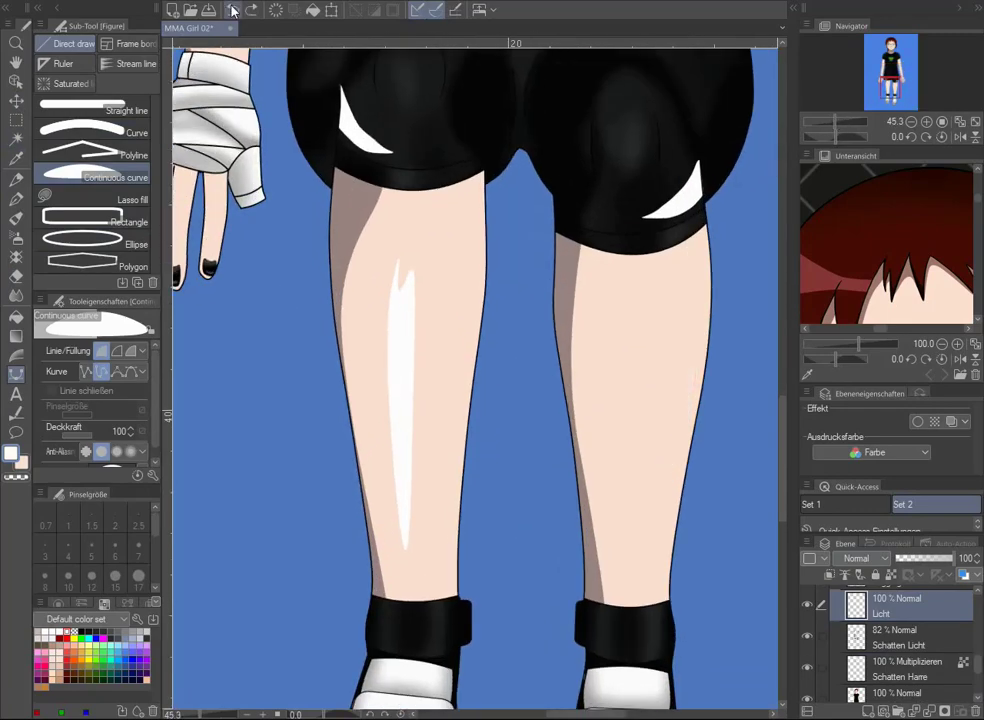
left_click(367, 249)
left_click(356, 320)
left_click(366, 455)
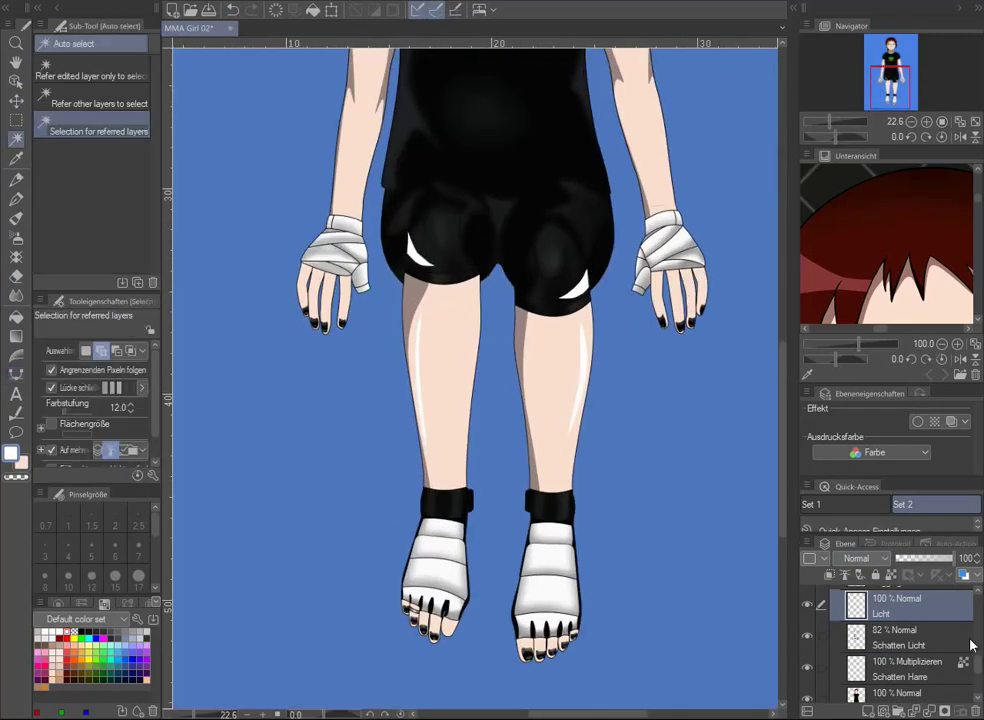
Select both bare lower legs and open the Brightness/Contrast correction for the Licht layer
mouse_move(400, 103)
left_click(554, 124)
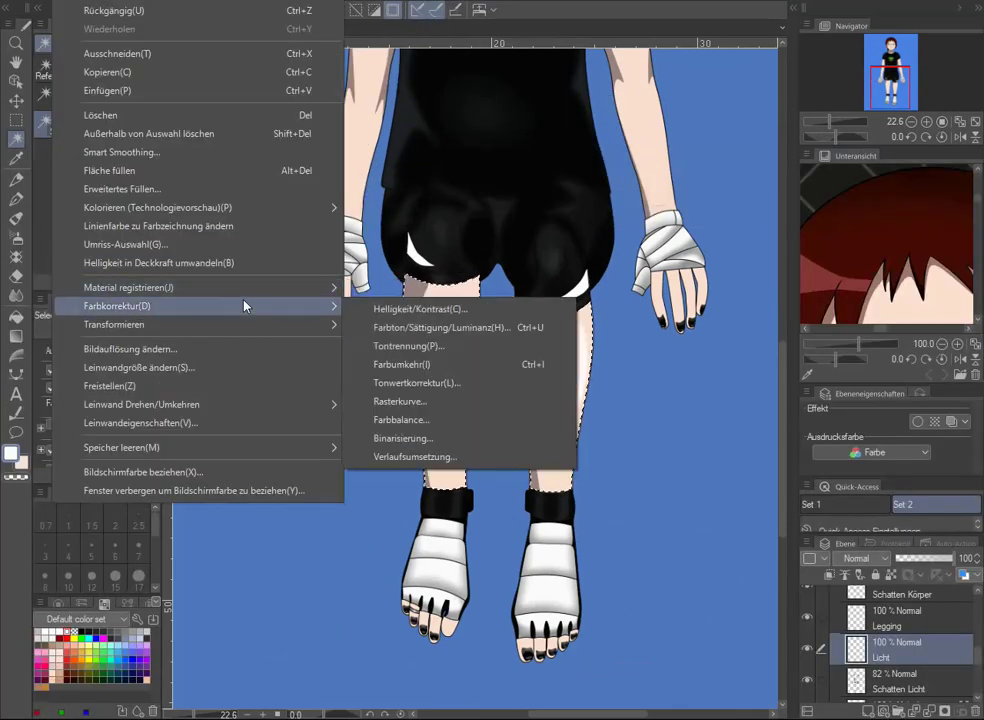
left_click(440, 310)
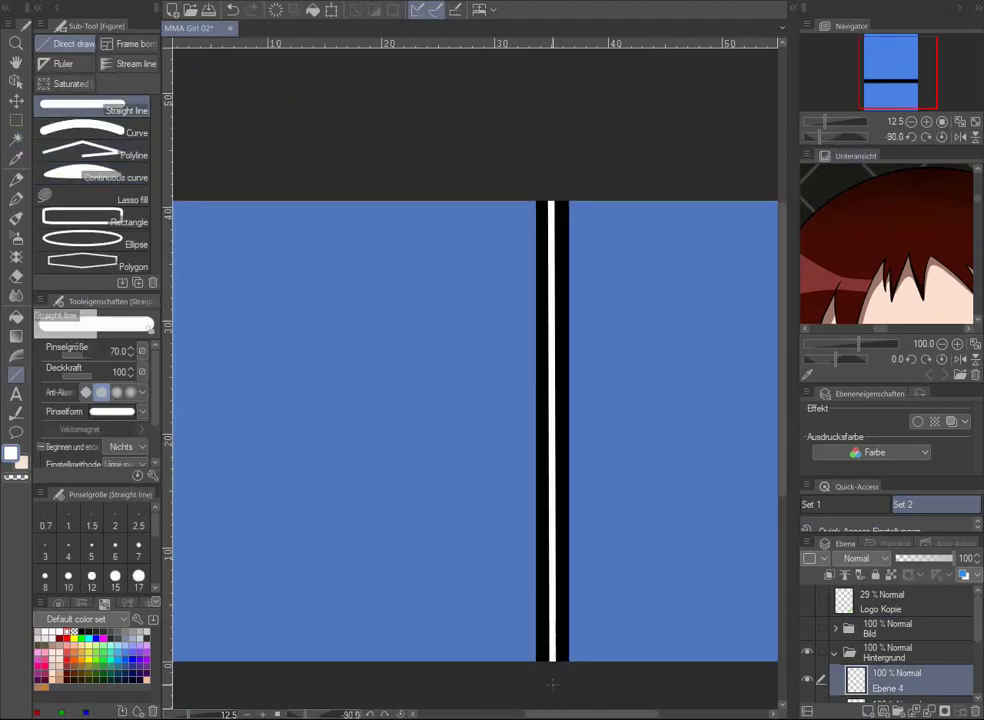
Add a soft white highlight along the centre of the black pole on layer Ebene 4 with the Straight line tool at size 70
left_click(520, 145)
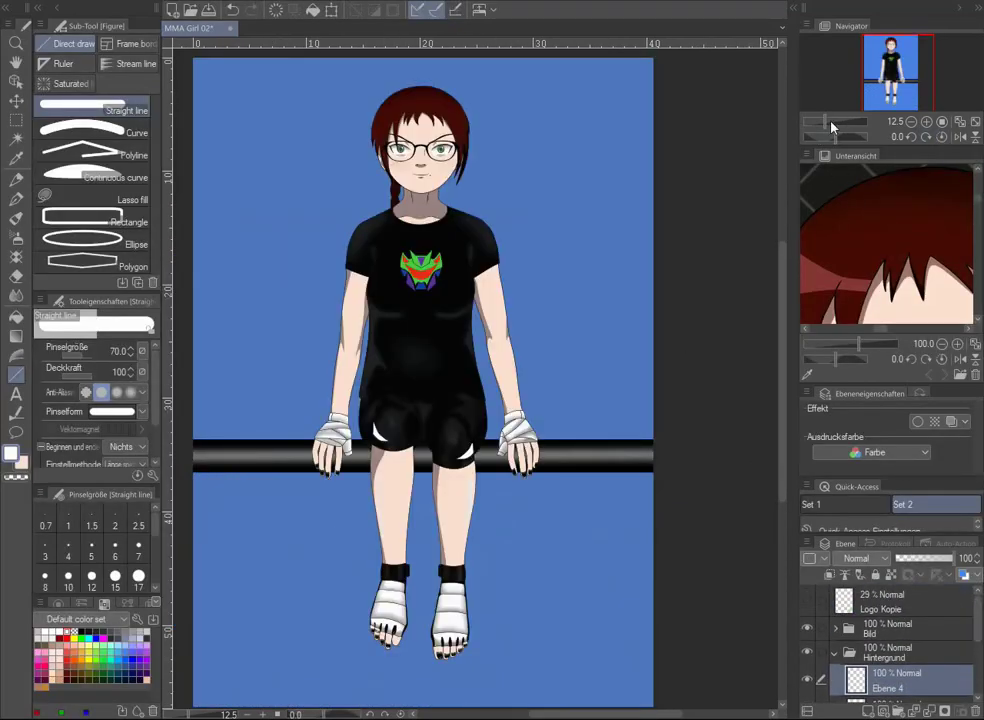
Select the pole's area from layer Ebene 1 and erase the right-hand bandaged thumb's colour inside it on the Farbe layer
left_click_drag(831, 125, 837, 122)
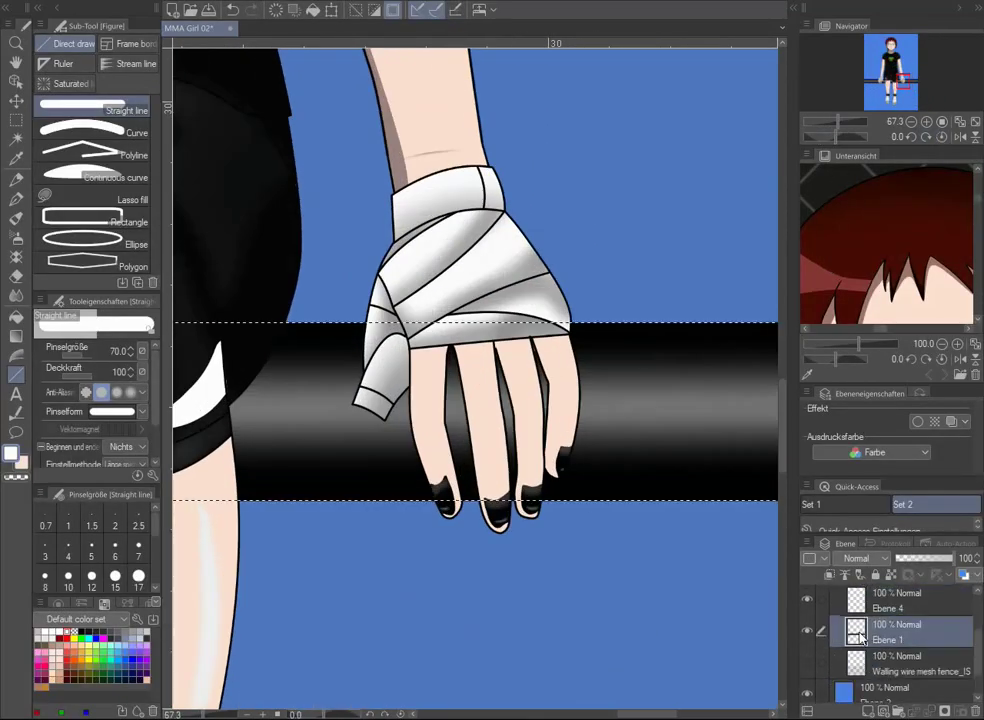
left_click(835, 628)
scroll(900, 640, "down", 3)
left_click(900, 652)
key("e")
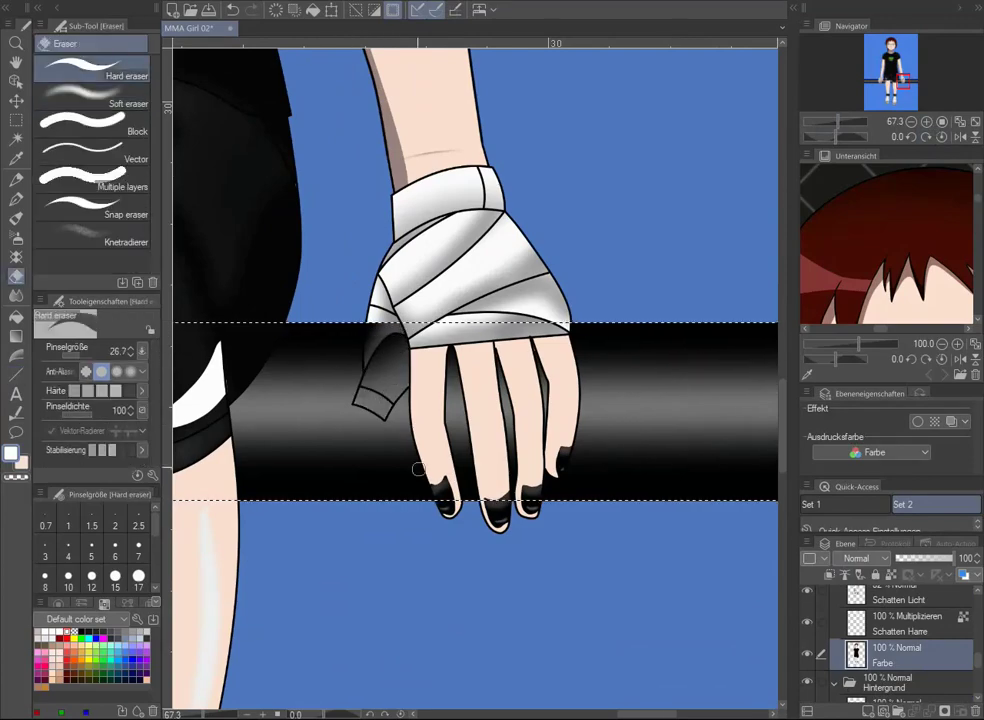
Erase the shading of both bandaged thumbs within the pole selection on the Schatten Licht layer with the Hard eraser
key("alt+bracketright")
left_click_drag(831, 119, 843, 121)
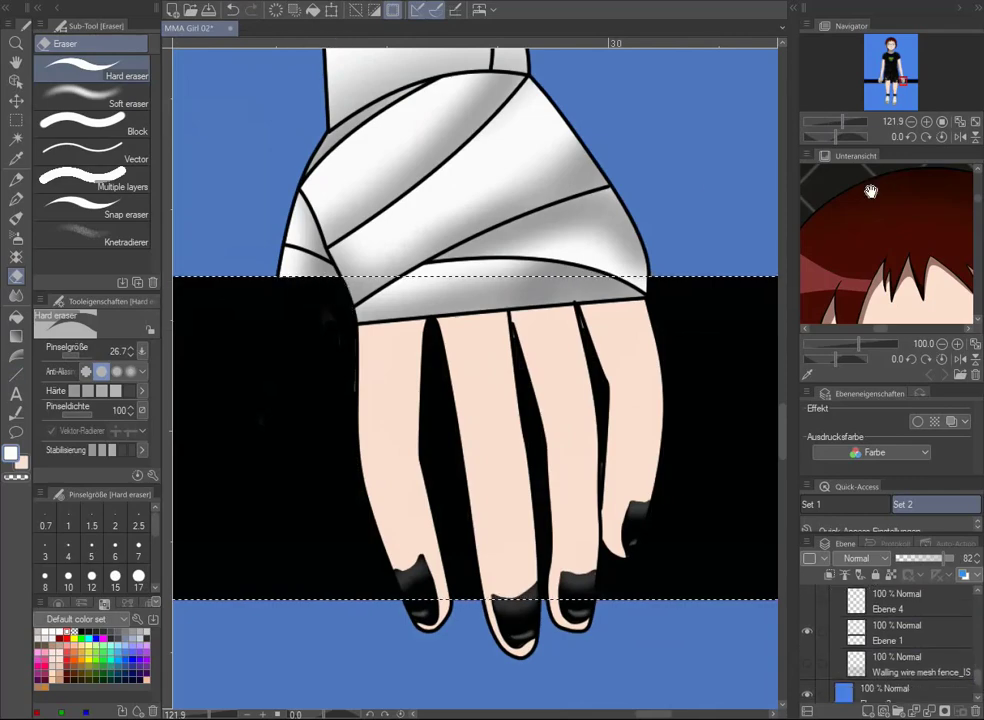
left_click_drag(340, 329, 398, 424)
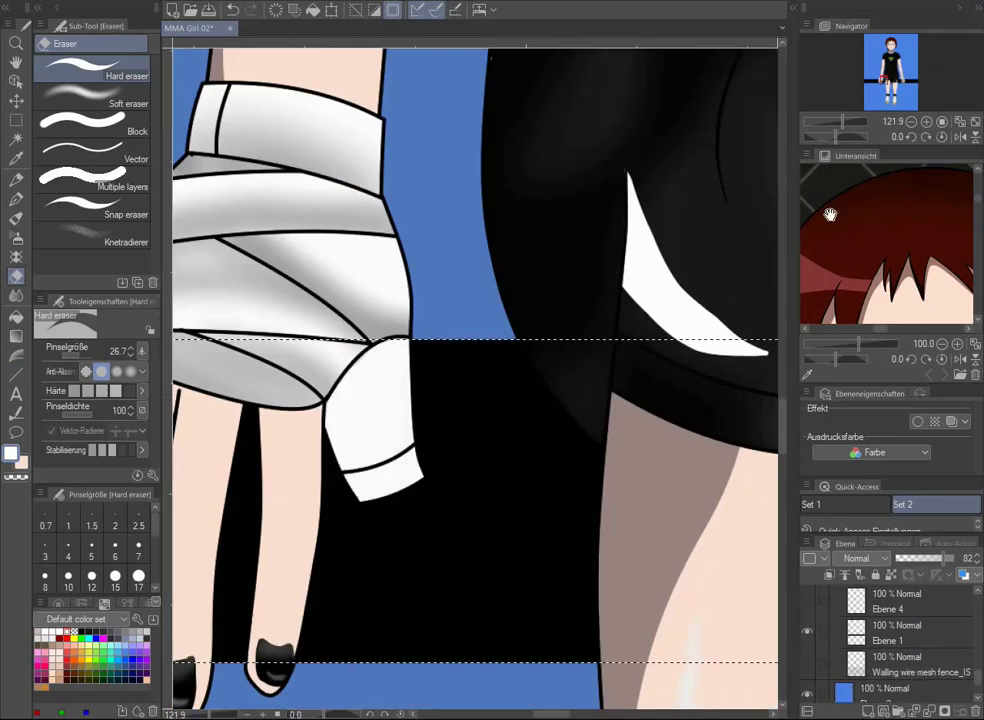
Erase the left-hand thumb's white colour inside the selection on the Farbe layer and hide the Ebene 1 pole layer
scroll(637, 88, "down", 5)
scroll(420, 400, "up", 5)
key("alt+bracketleft")
key("alt+bracketleft")
scroll(315, 492, "up", 2)
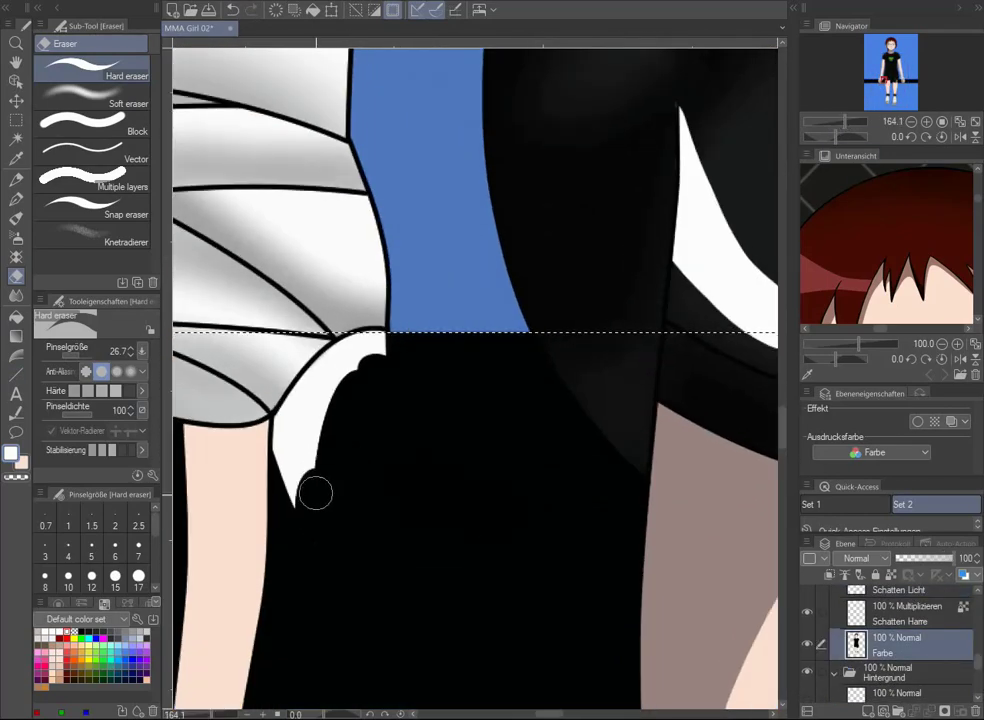
scroll(398, 484, "down", 4)
key("Delete")
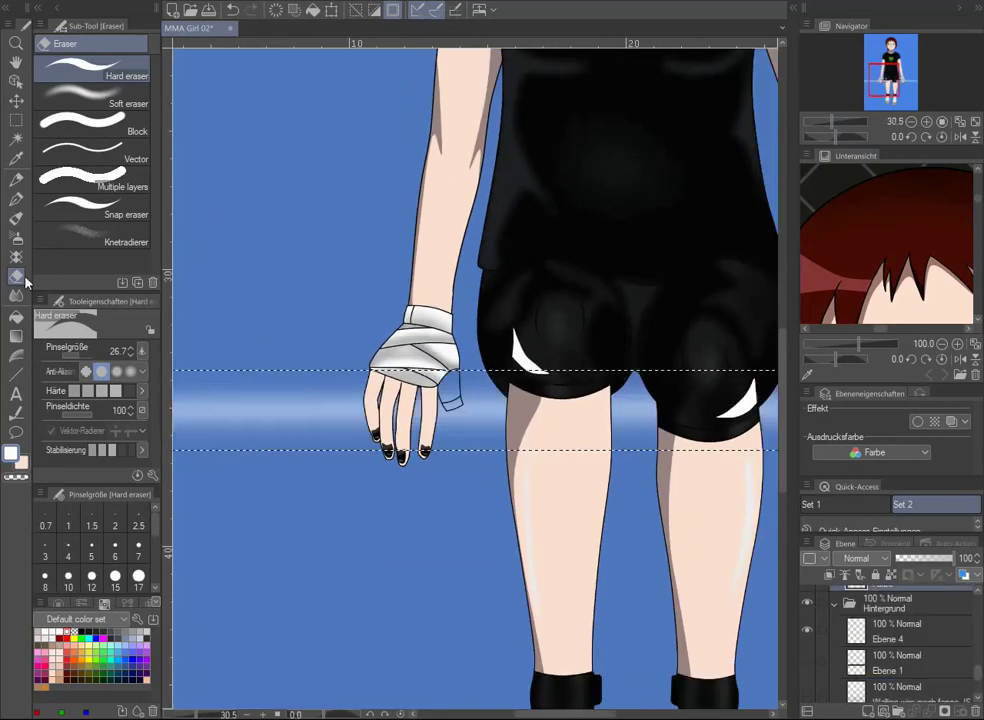
Erase the outlines of both thumbs inside the pole selection on the Zeichnung layer with the Hard eraser at size 26.7
left_click(965, 622)
scroll(340, 467, "up", 4)
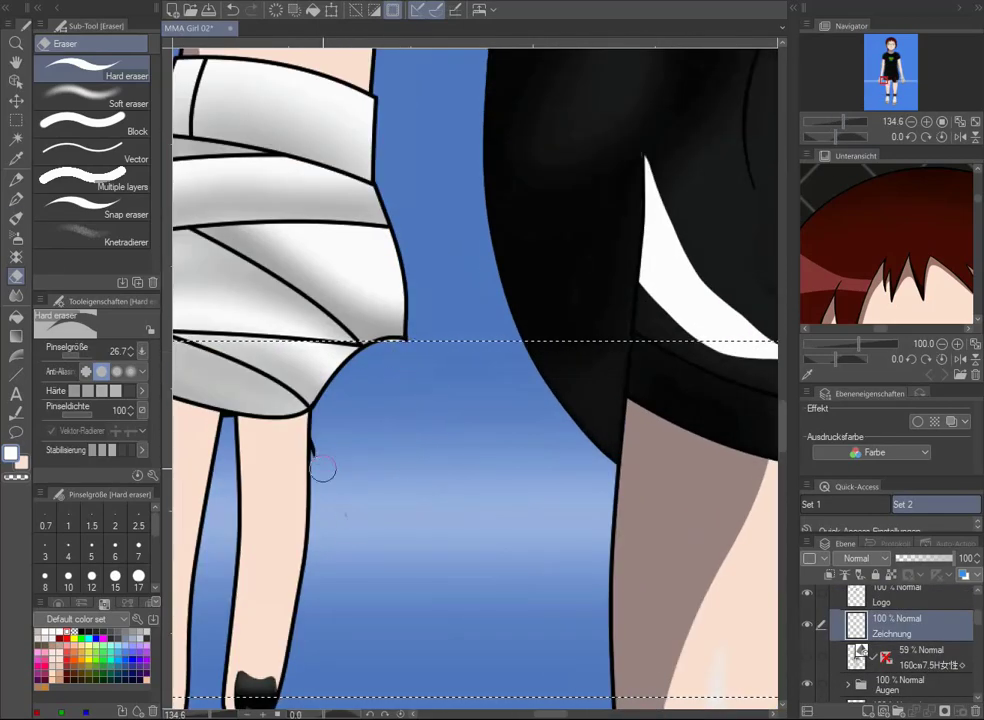
left_click_drag(729, 631, 509, 440)
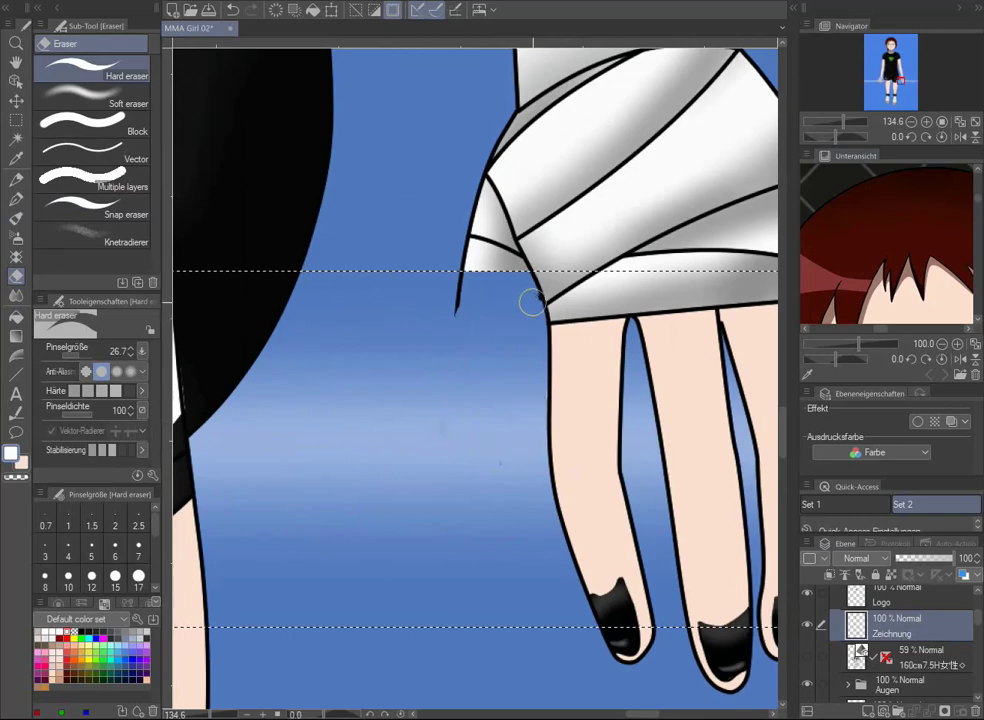
Erase leftover specks of shading and colour beside the right-hand fingers on the Schatten Licht and Farbe layers
scroll(946, 601, "down", 5)
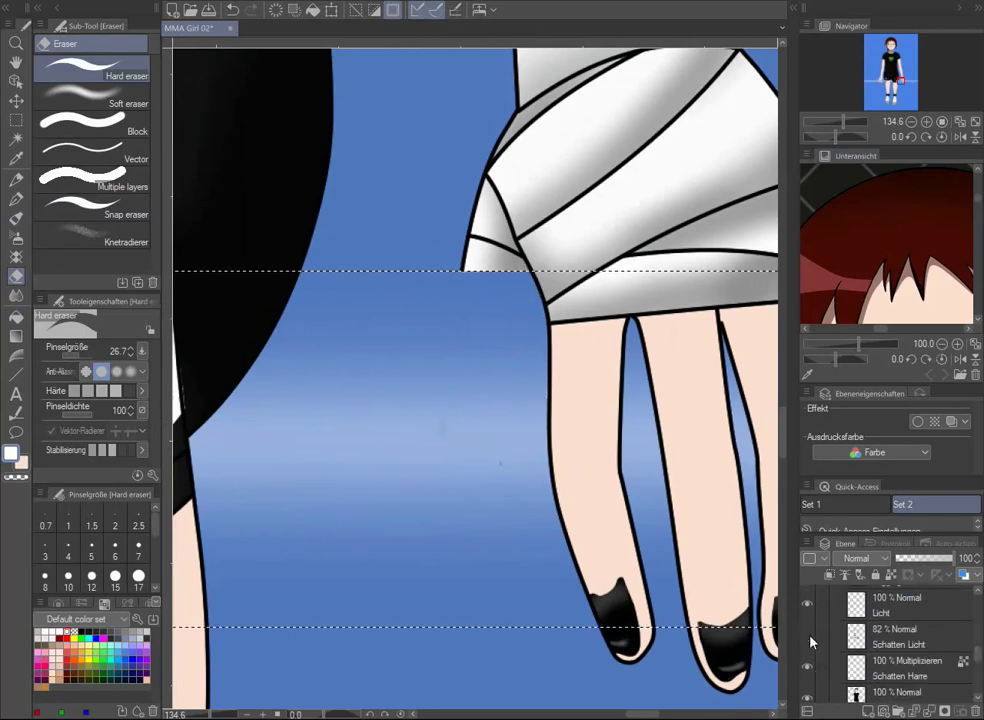
left_click(900, 635)
left_click_drag(775, 390, 325, 240)
left_click(900, 695)
left_click_drag(175, 248, 606, 391)
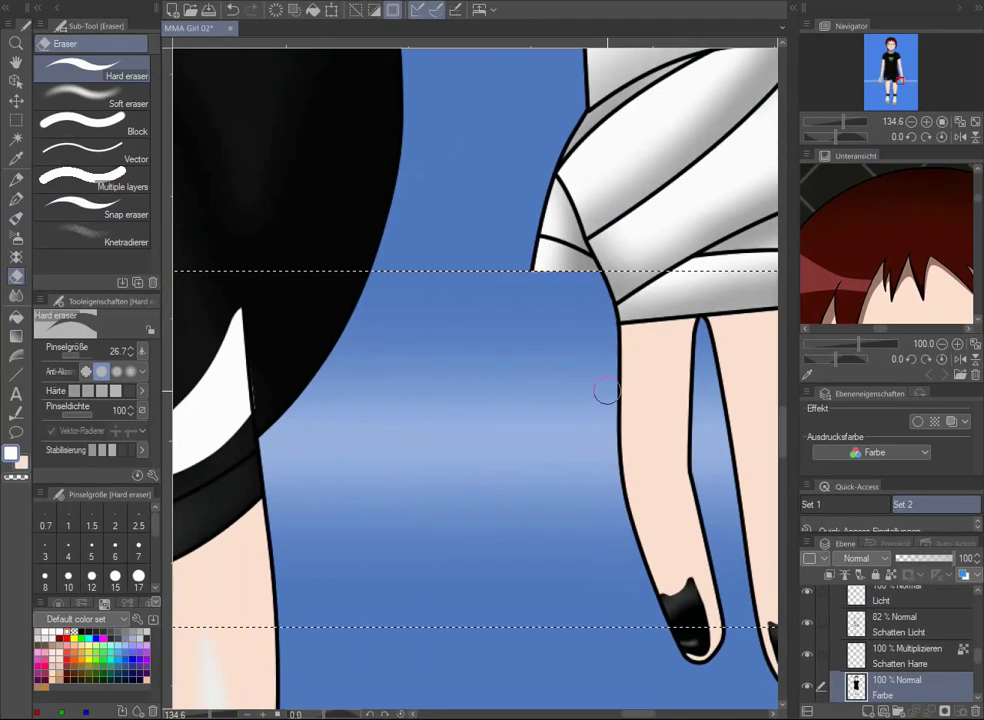
Clear the selection and close the cut thumb edges on both hands with black straight lines of size 6 on the Zeichnung layer
key("u")
scroll(900, 640, "up", 3)
left_click(900, 645)
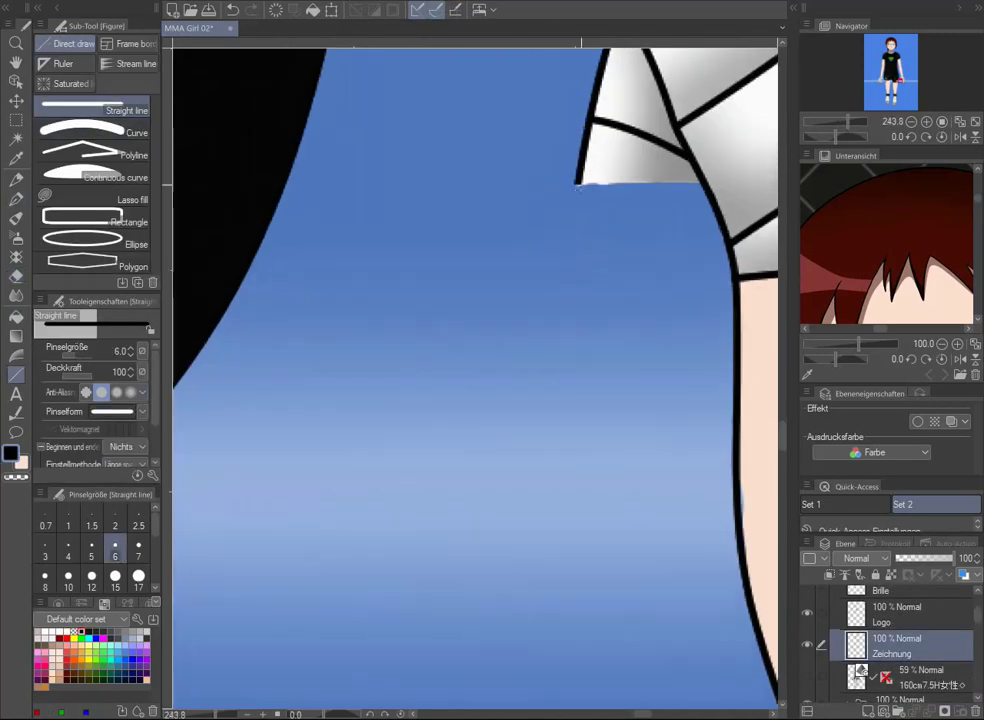
left_click(904, 83)
left_click(904, 80)
Clean up stray colour along the cut thumb edges on the Farbe layer with the Hard eraser
scroll(900, 640, "down", 3)
left_click(900, 645)
key("e")
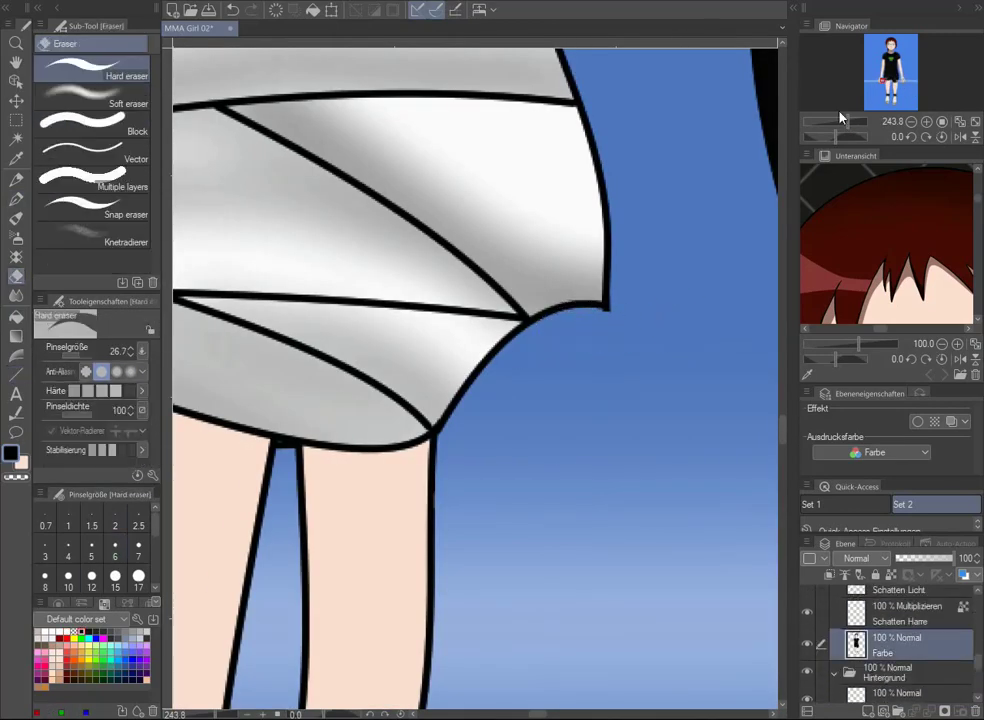
Show the Ebene 1 pole layer and fade the pole highlight around the hands and legs on Ebene 4 with the Soft eraser at size 157.8
left_click_drag(846, 121, 830, 121)
scroll(815, 632, "down", 3)
left_click(900, 601)
scroll(410, 435, "up", 5)
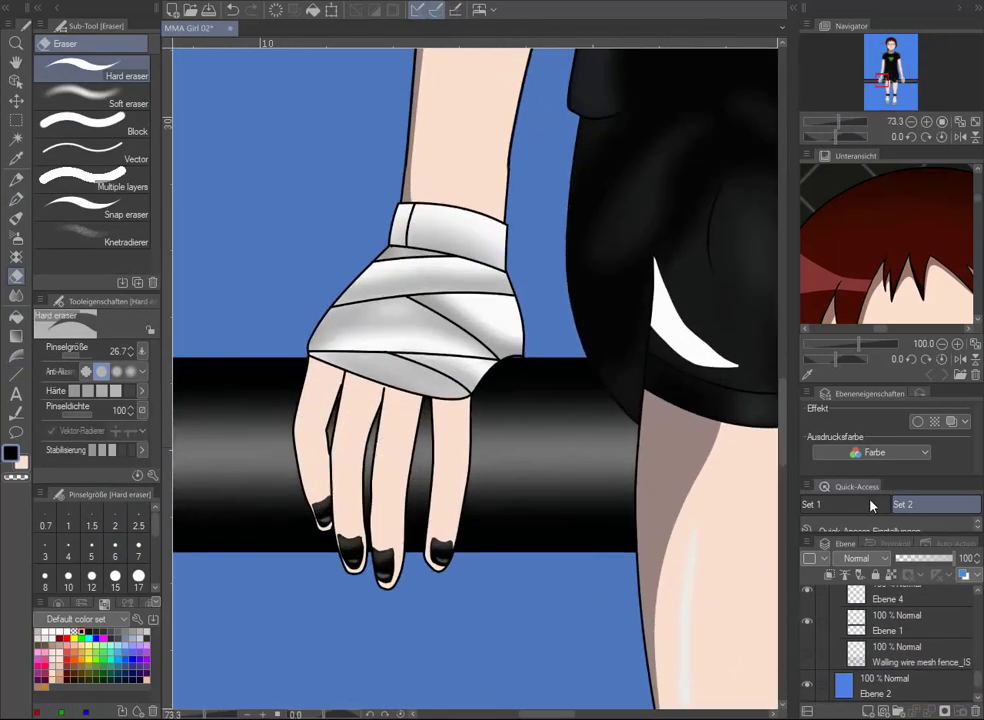
left_click(95, 100)
mouse_move(900, 86)
left_mouse_down()
mouse_move(911, 89)
mouse_move(890, 90)
left_mouse_up()
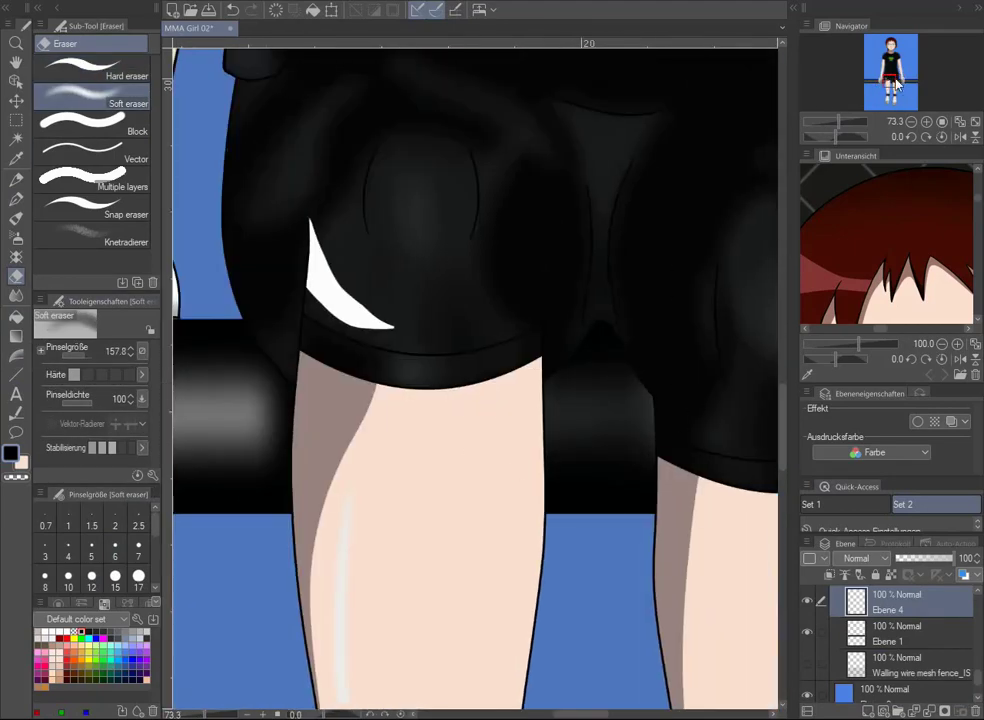
Show the wire mesh fence layer beneath the pole
scroll(632, 105, "down", 6)
left_click(808, 665)
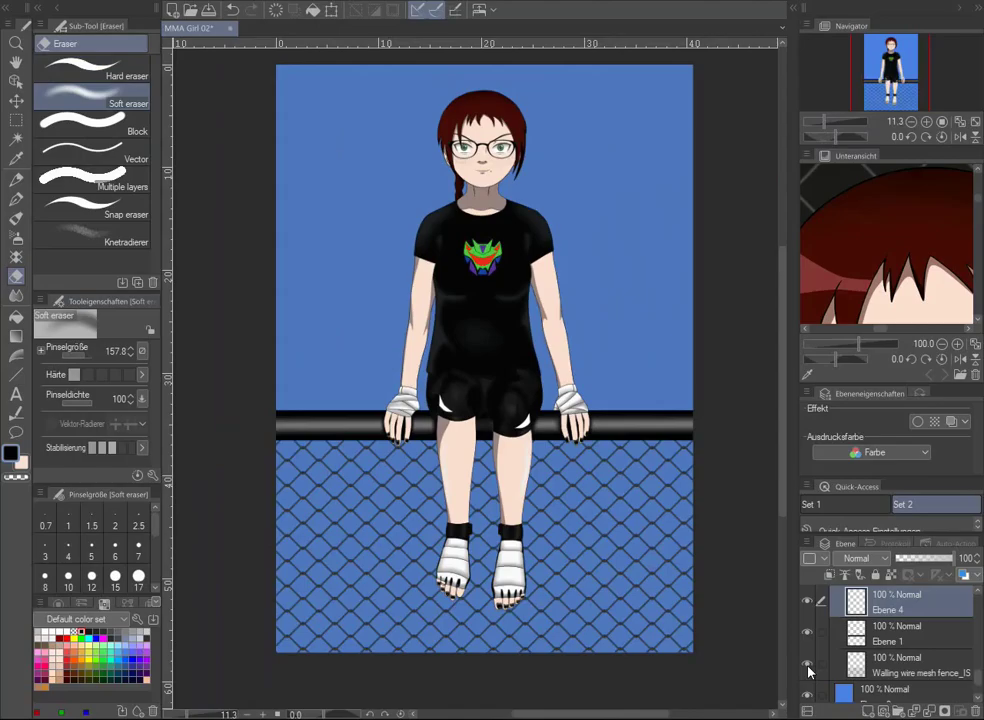
Select the wire mesh shape and erase the overlapping big toe outline and colour with the Hard eraser on the Zeichnung and Farbe layers
scroll(480, 560, "up", 6)
left_click(900, 660)
scroll(484, 565, "up", 3)
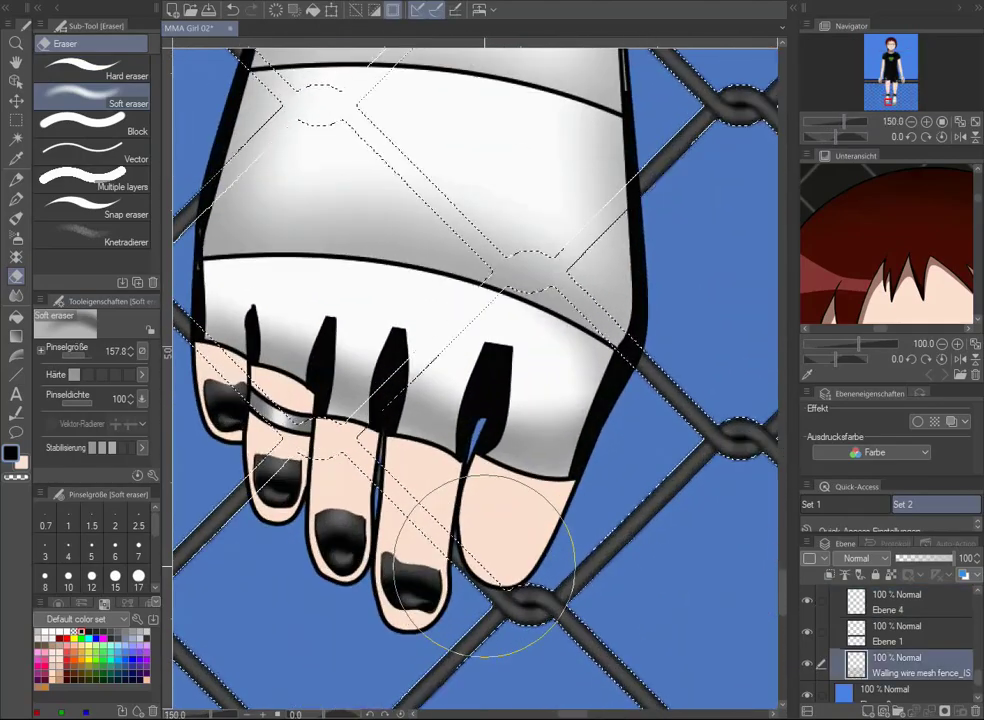
scroll(890, 640, "up", 3)
left_click(900, 602)
scroll(600, 590, "up", 2)
key("e")
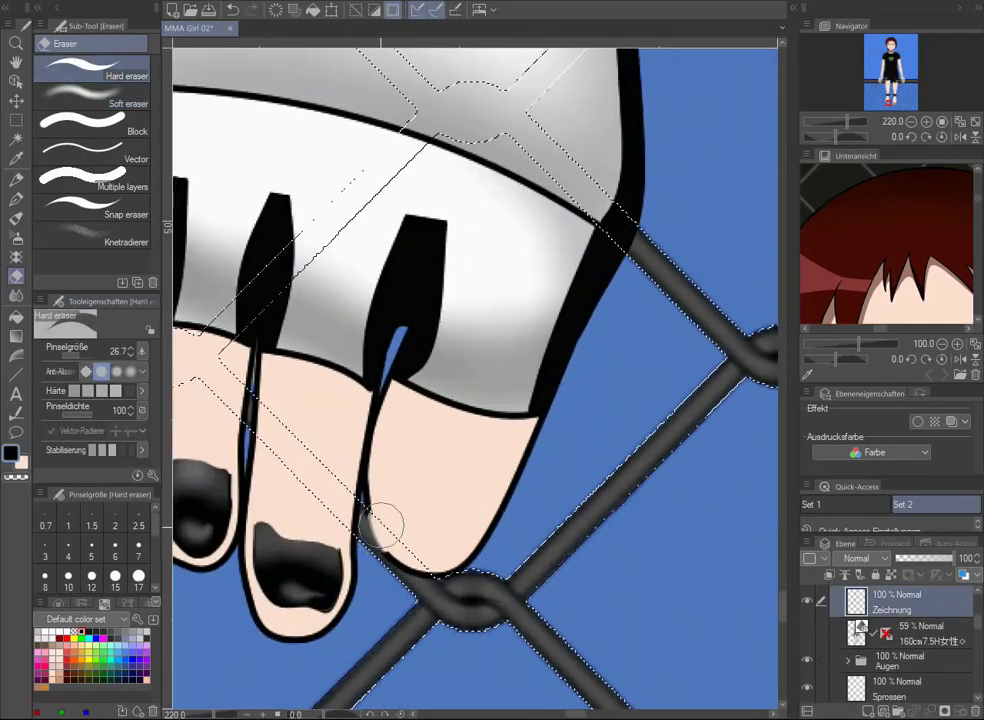
key("ctrl+d")
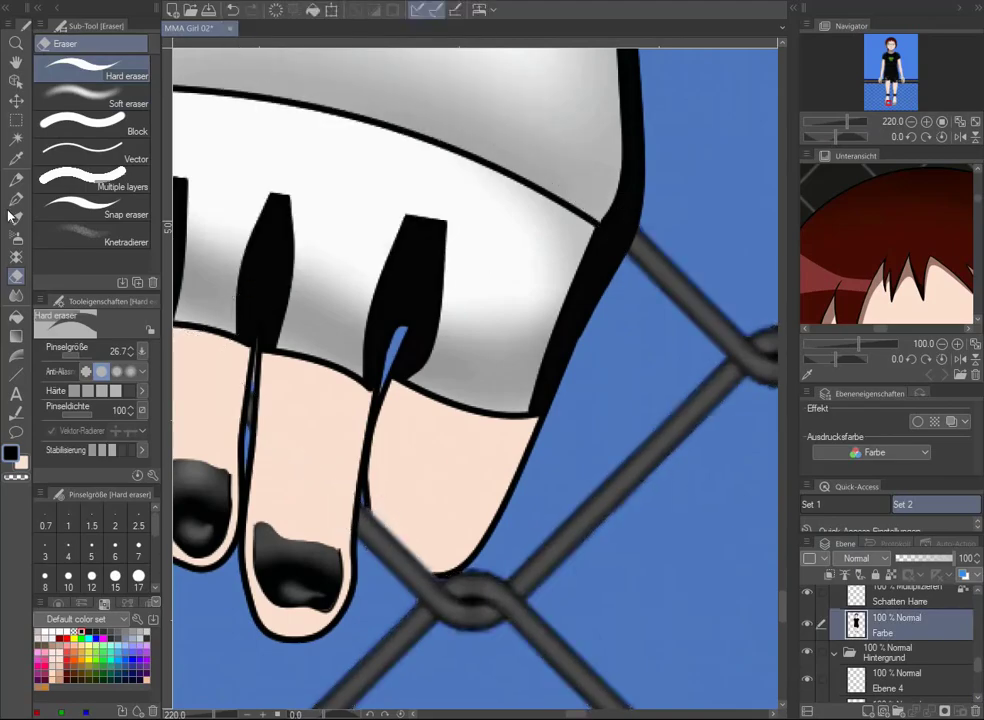
Draw white highlight shapes across both sides of the hair with the Continuous curve on the Licht Harre layer, confined to the hair selection
key("u")
scroll(955, 683, "down", 3)
left_click(950, 625)
key("ctrl+z")
scroll(433, 576, "down", 5)
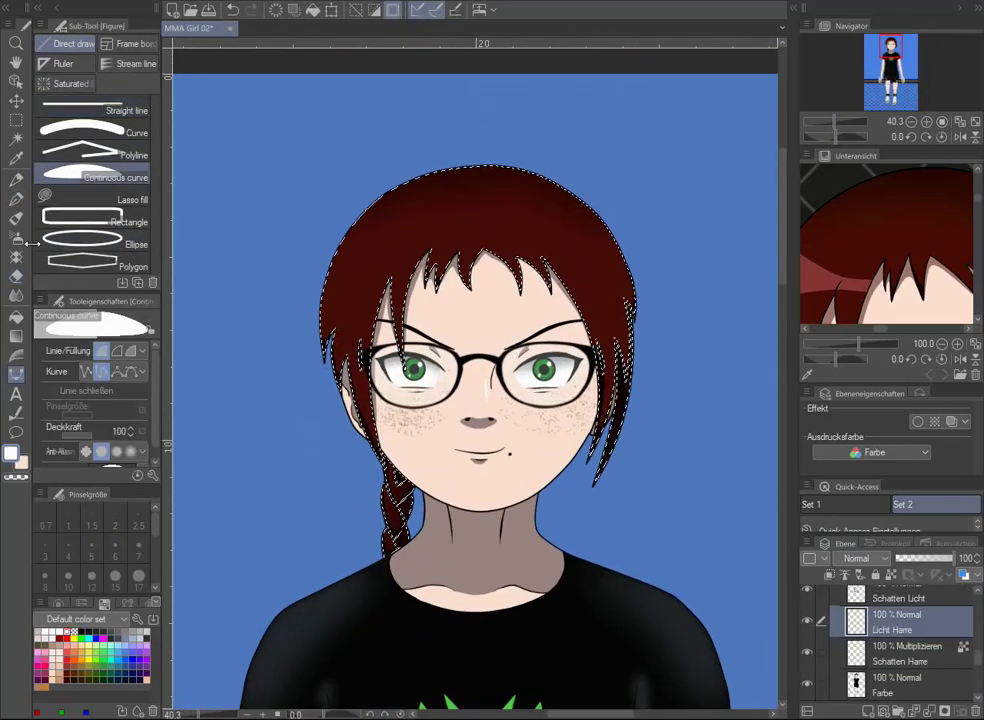
left_click(292, 257)
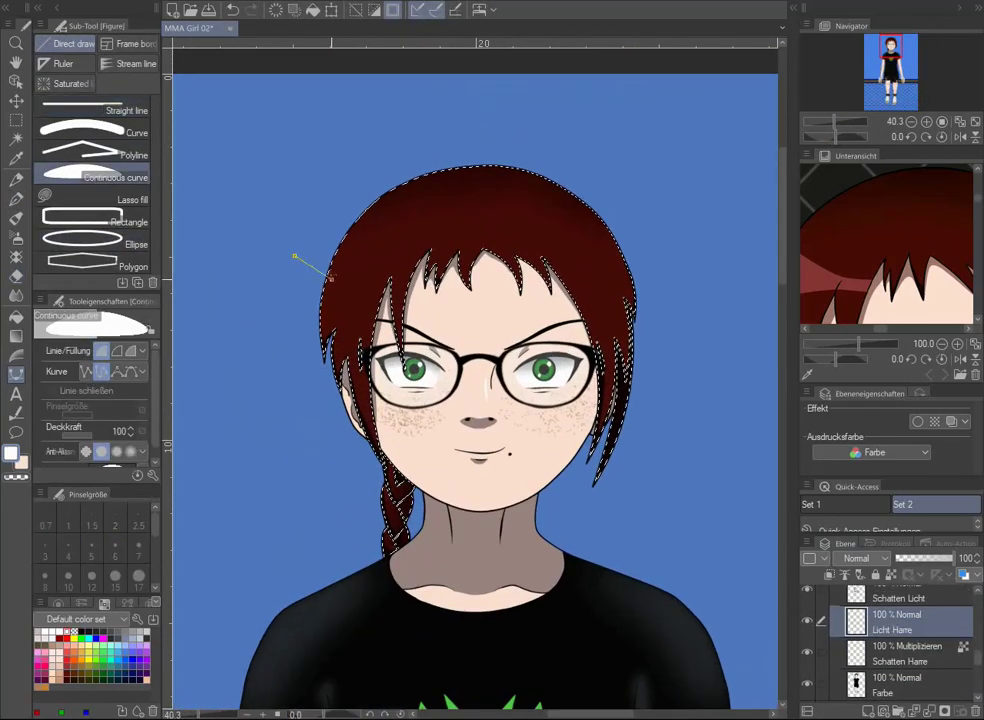
left_click(325, 226)
left_click(318, 307)
double_click(274, 329)
left_click(600, 255)
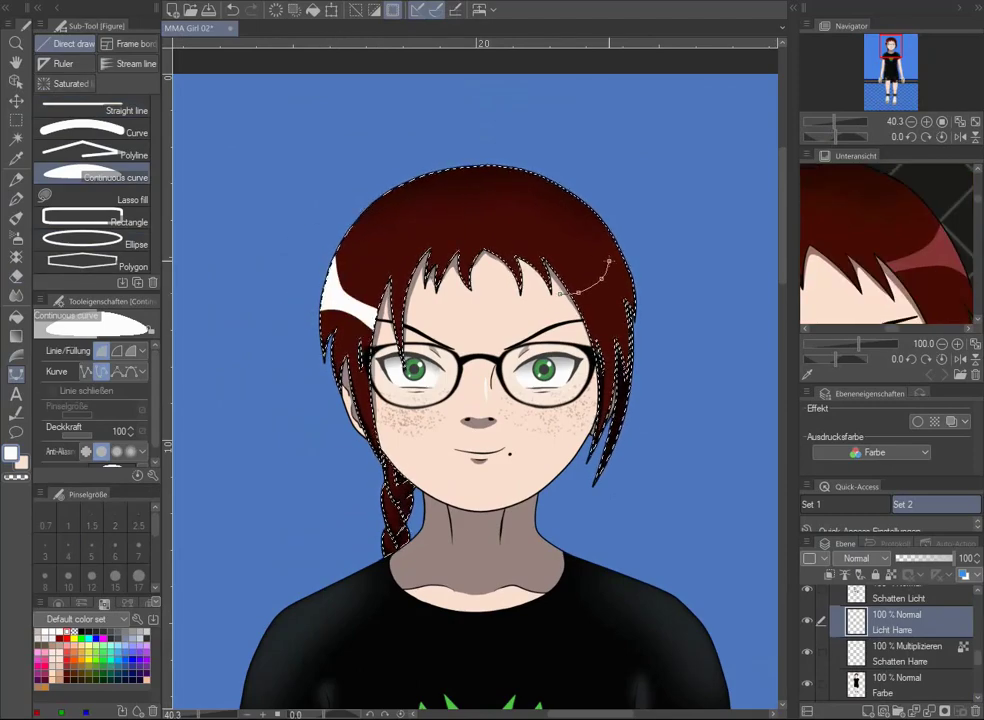
left_click(655, 280)
double_click(620, 300)
key("ctrl+minus")
Change the blending mode of the Licht Harre layer to blend the white highlights into the hair
left_click(857, 558)
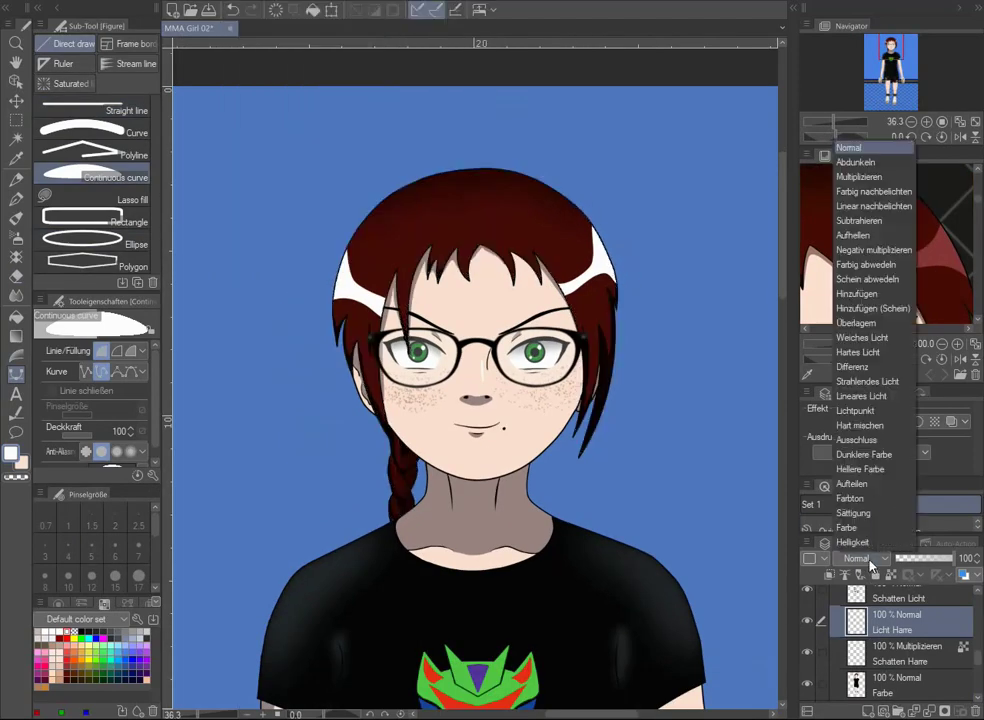
left_click(835, 176)
left_click(888, 628)
Merge the pole highlight on Ebene 4 into the Ebene 1 pole layer in the Hintergrund folder
scroll(870, 77, "down", 3)
scroll(870, 77, "down", 1)
scroll(890, 650, "down", 3)
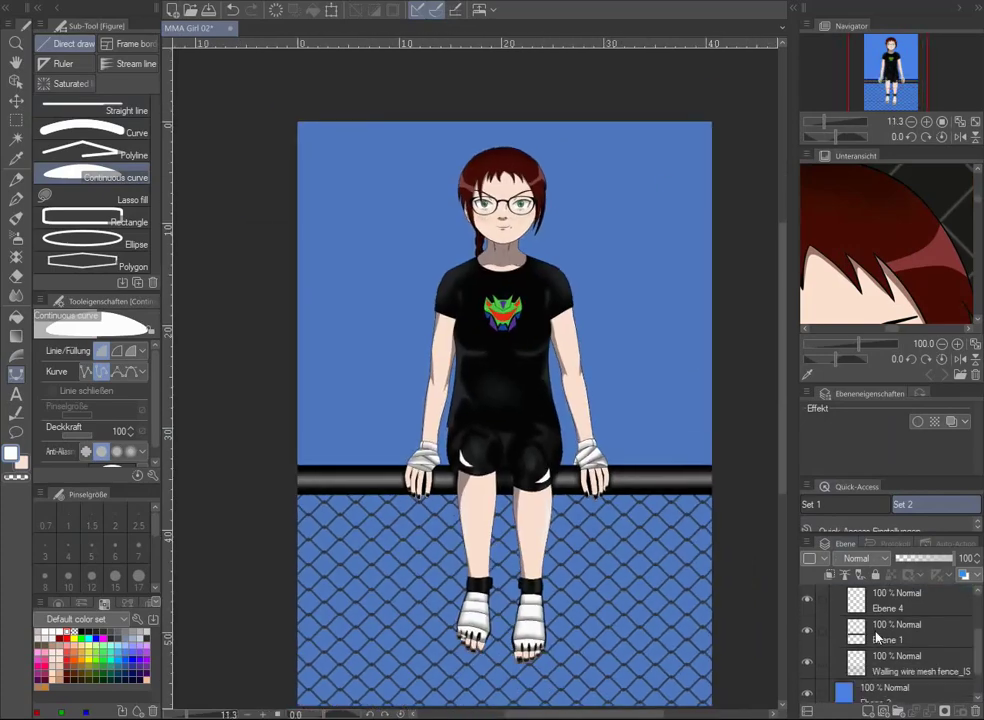
left_click(890, 625)
right_click(870, 650)
left_click(806, 566)
Fill a new layer beneath the wire mesh fence with black and draw a dark grey rectangle across the canvas's upper edge
key("ctrl+shift+n")
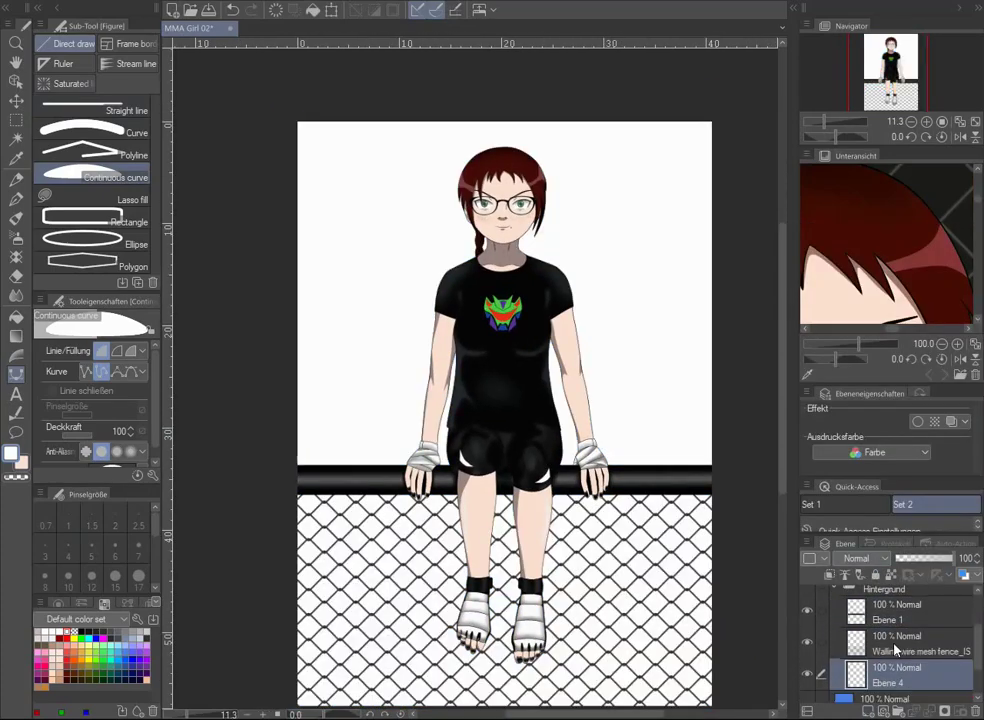
left_click(95, 221)
key("alt+BackSpace")
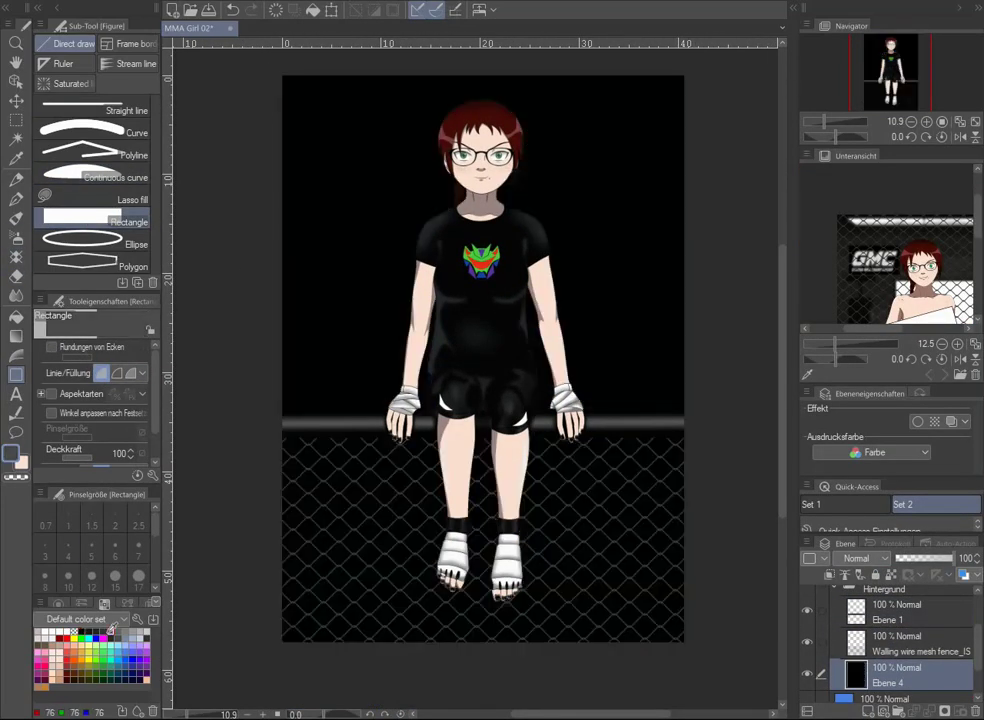
left_click_drag(708, 141, 708, 141)
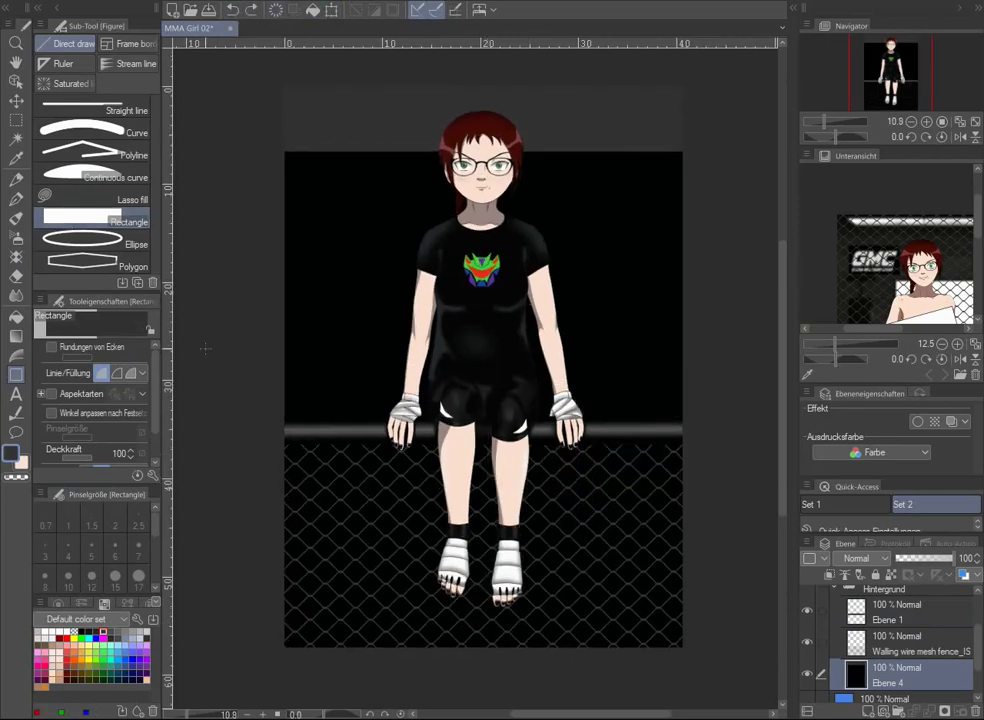
left_click_drag(753, 647, 753, 647)
scroll(369, 85, "up", 1)
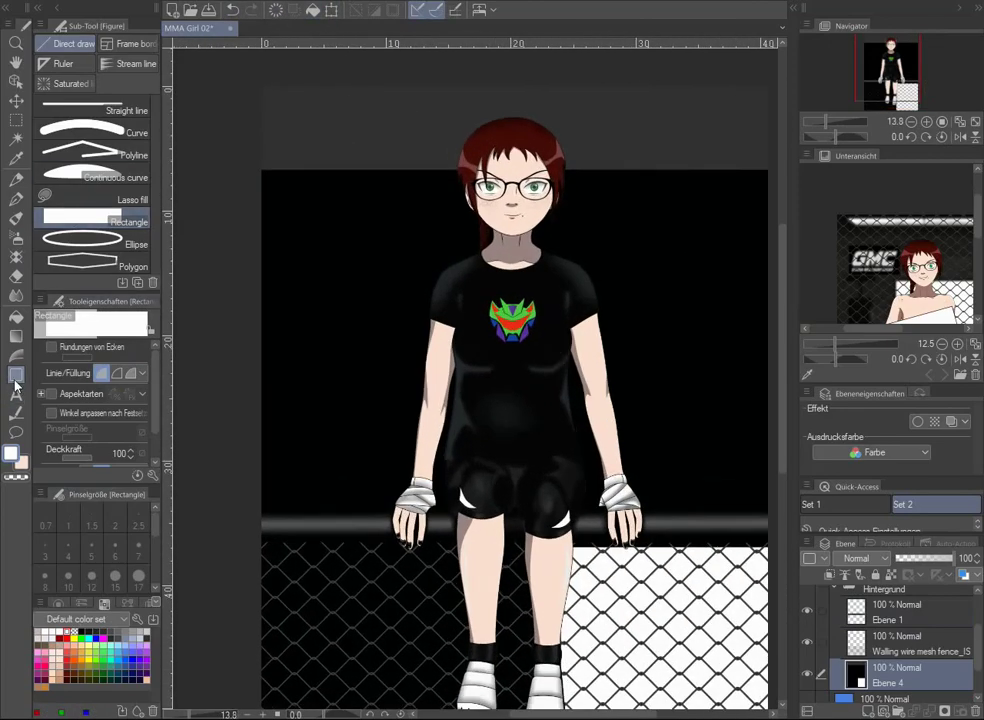
scroll(329, 278, "down", 4)
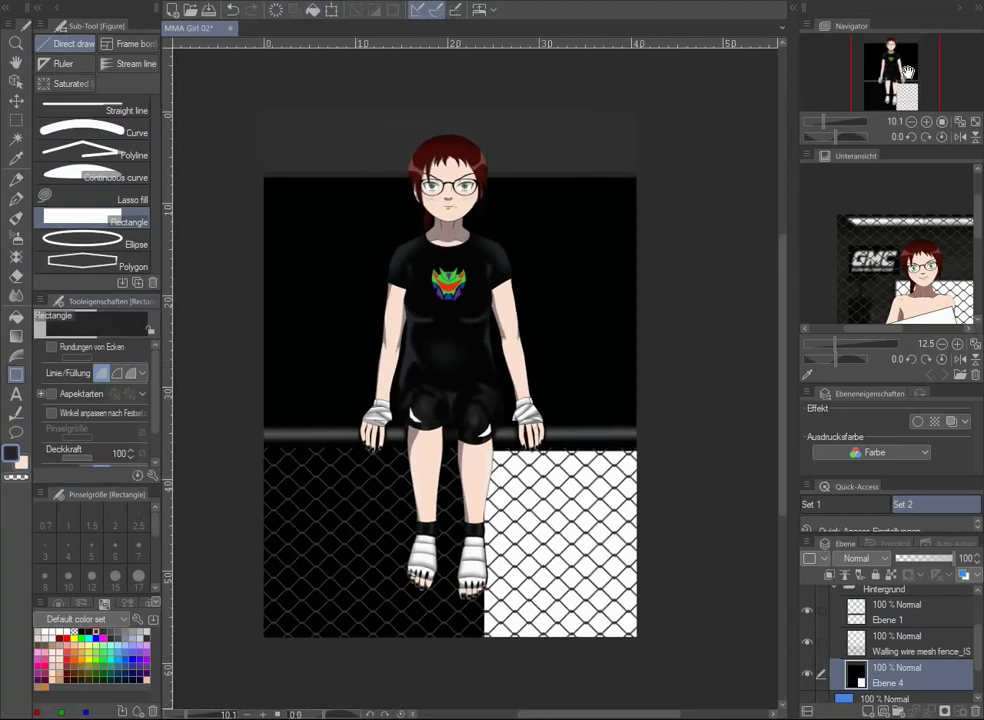
key("ctrl+z")
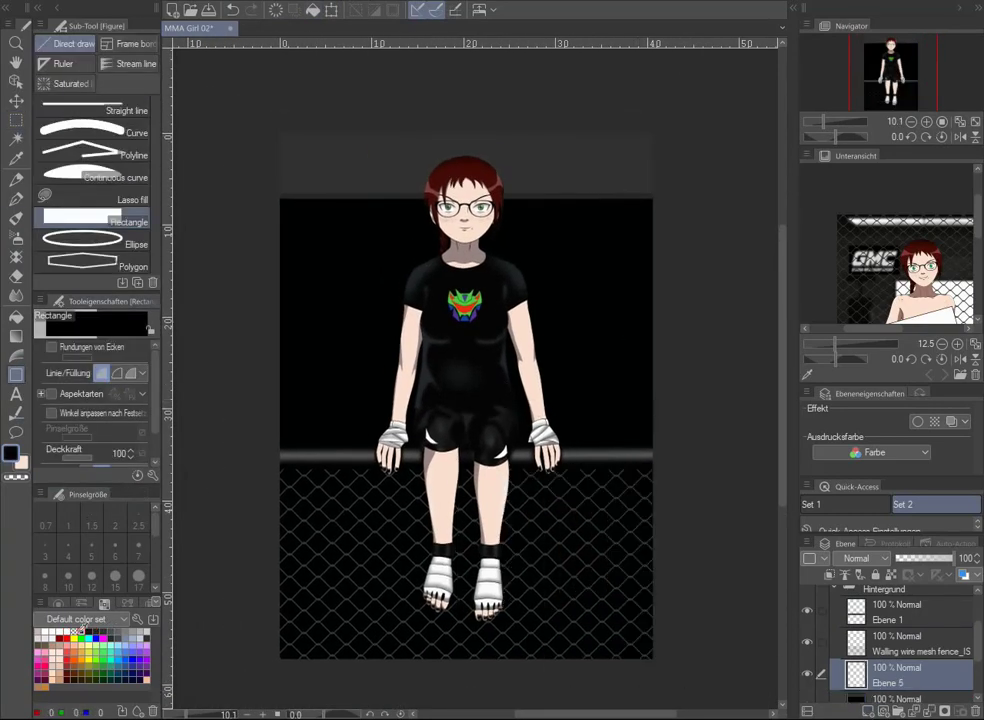
Draw a white rectangle behind the fence's lower right area on new layer Ebene 5 and apply a Gaussian blur of 86.39
left_click_drag(705, 647, 705, 647)
left_click(294, 7)
left_click(500, 83)
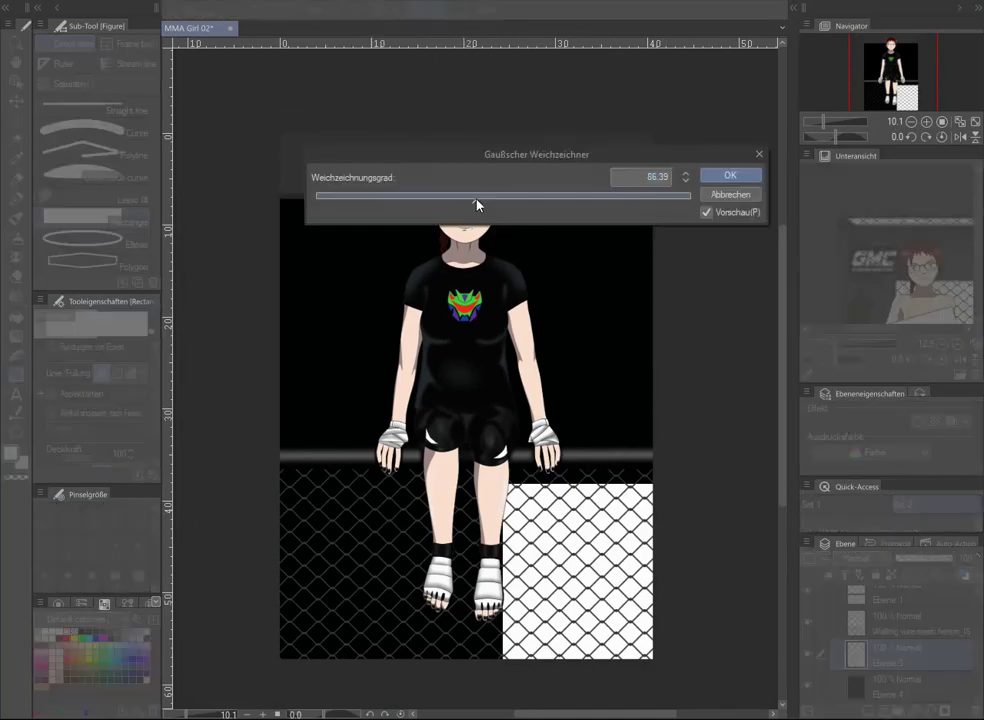
left_click(728, 194)
Soften the grey band's edge on the Ebene 4 backdrop layer with a Gaussian blur
left_click(880, 688)
left_click(294, 7)
mouse_move(440, 103)
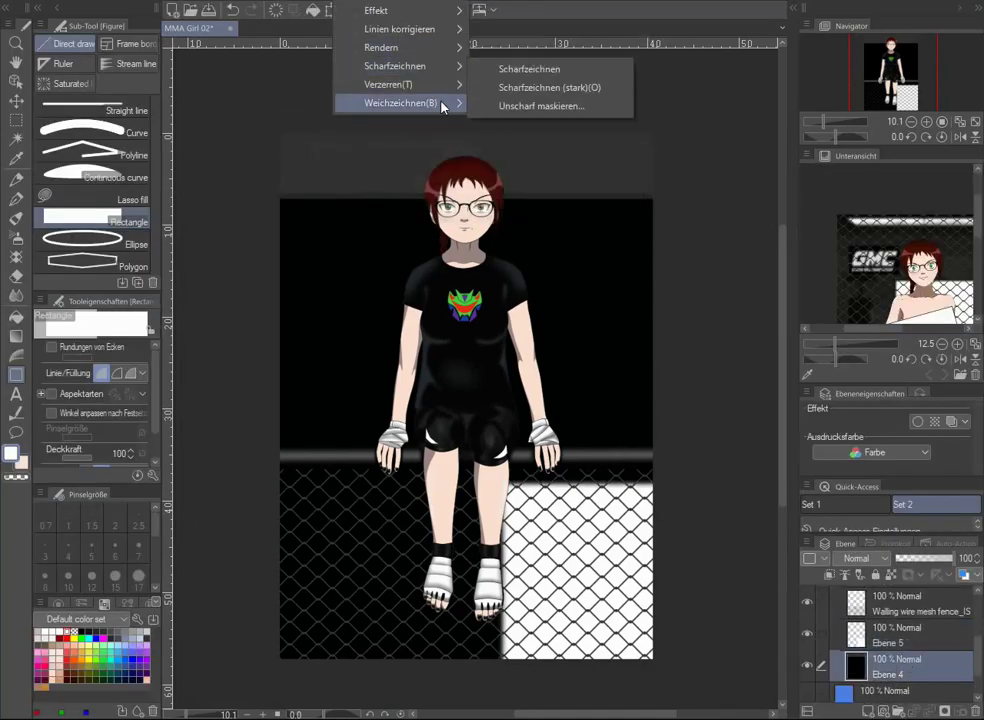
left_click(520, 103)
left_click(343, 343)
key("Return")
Draw a white light strip behind the head on new layer Ebene 6 and taper its lower edge with a perspective transform
left_click(900, 635)
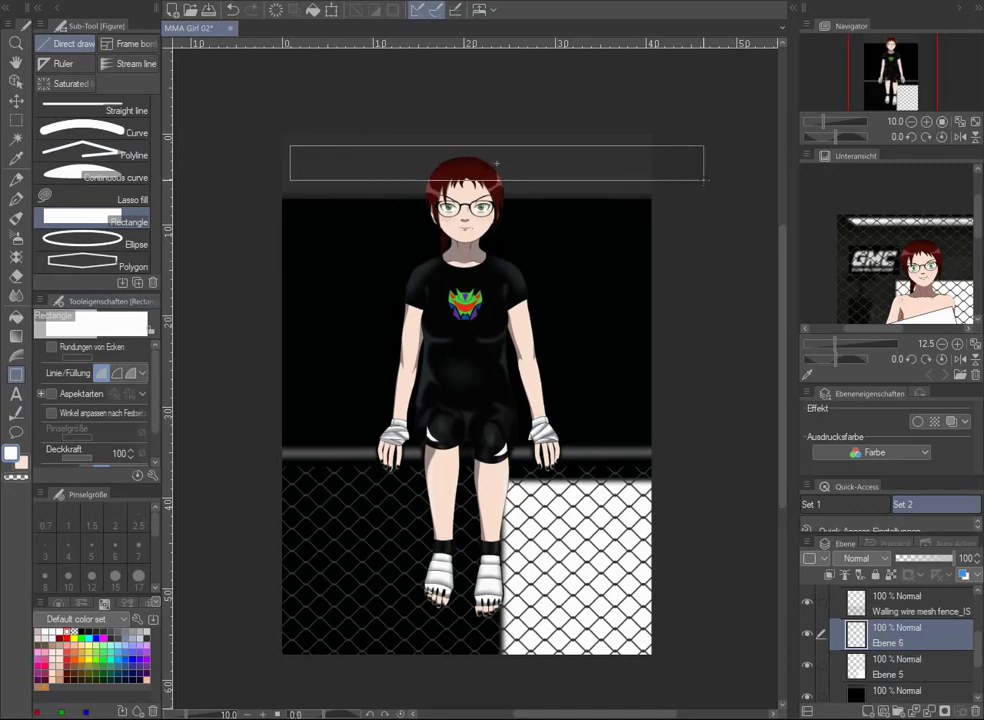
left_click_drag(704, 181, 704, 181)
left_click(40, 5)
left_click(406, 443)
left_click_drag(290, 181, 314, 180)
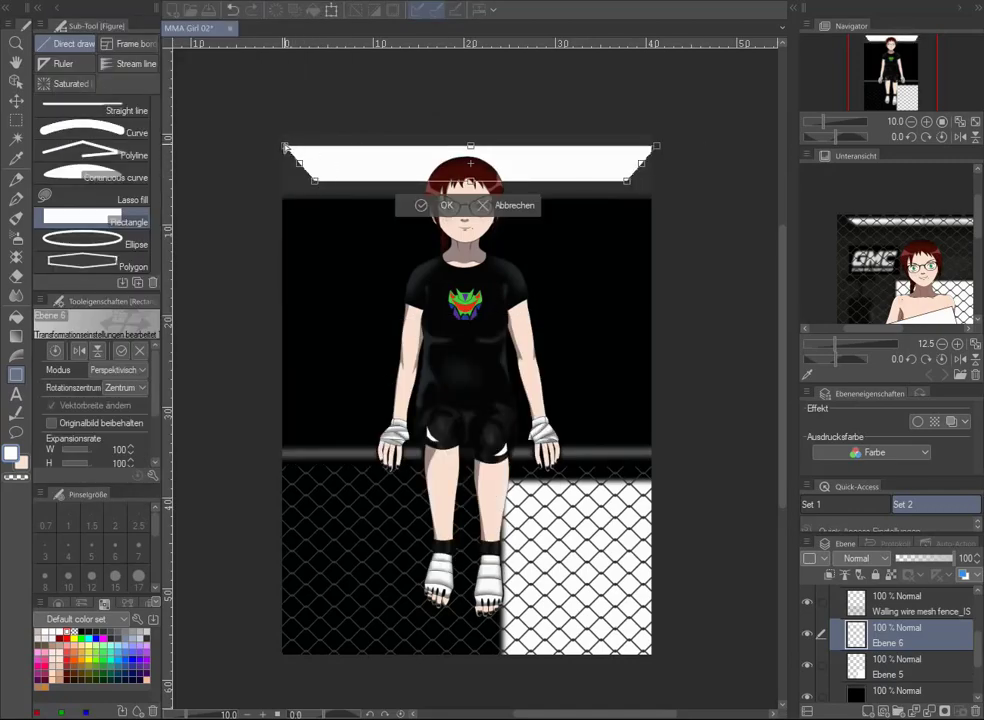
key("ctrl+shift+t")
left_click_drag(645, 178, 691, 170)
key("Return")
Duplicate the light strip layer and apply a Gaussian blur to both strips, using 30.81 on Ebene 6
key("k")
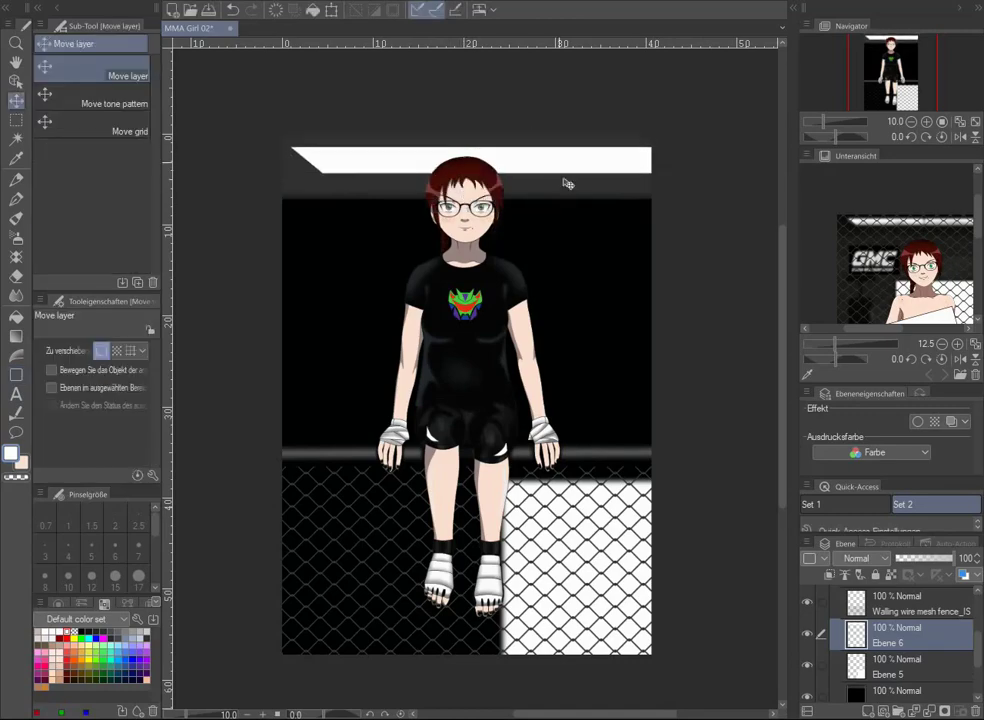
left_click(315, 3)
mouse_move(417, 106)
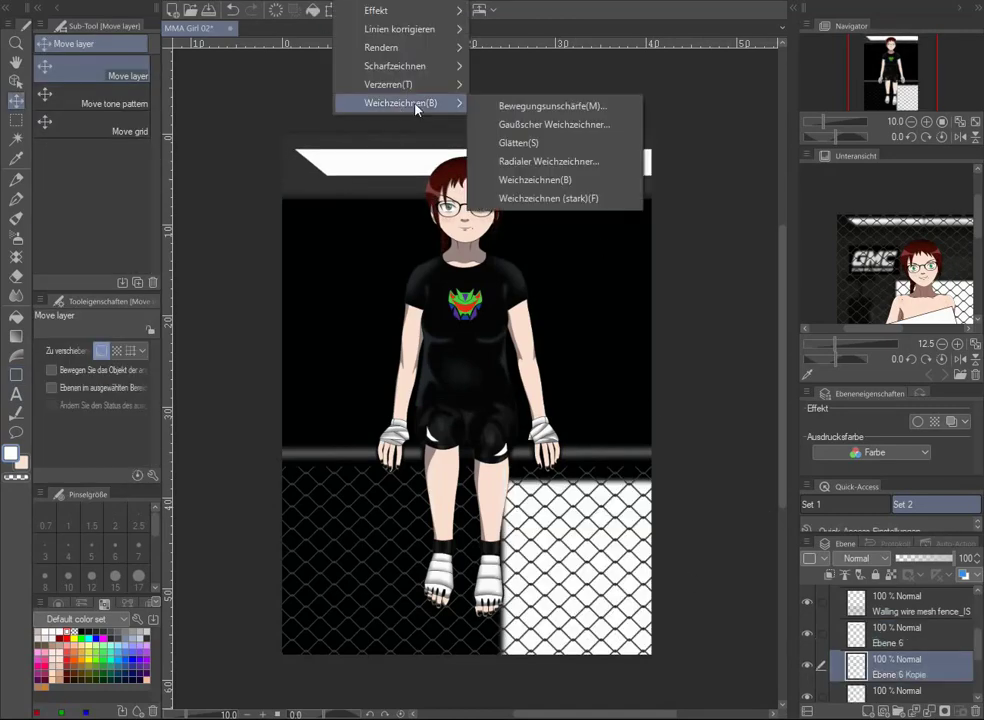
left_click(527, 128)
left_click(720, 310)
left_click(338, 3)
left_click(420, 60)
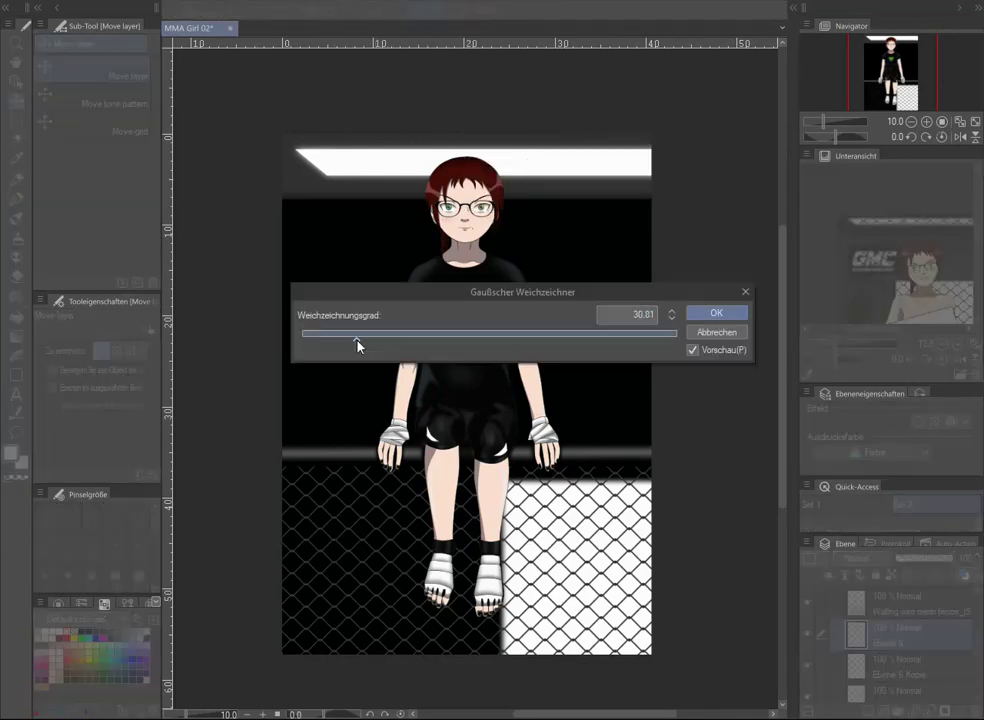
left_click(716, 313)
Raise the brightness of the Ebene 4 backdrop to 19 and cover its upper grey band with a black rectangle
left_click(60, 3)
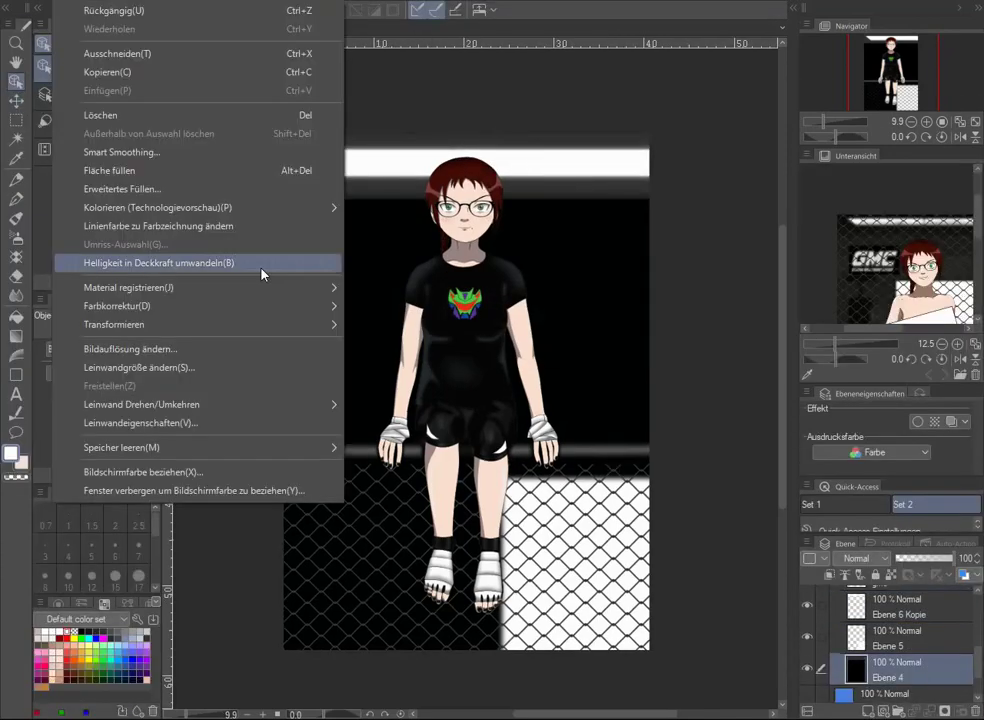
left_click(340, 206)
left_click_drag(615, 119, 638, 128)
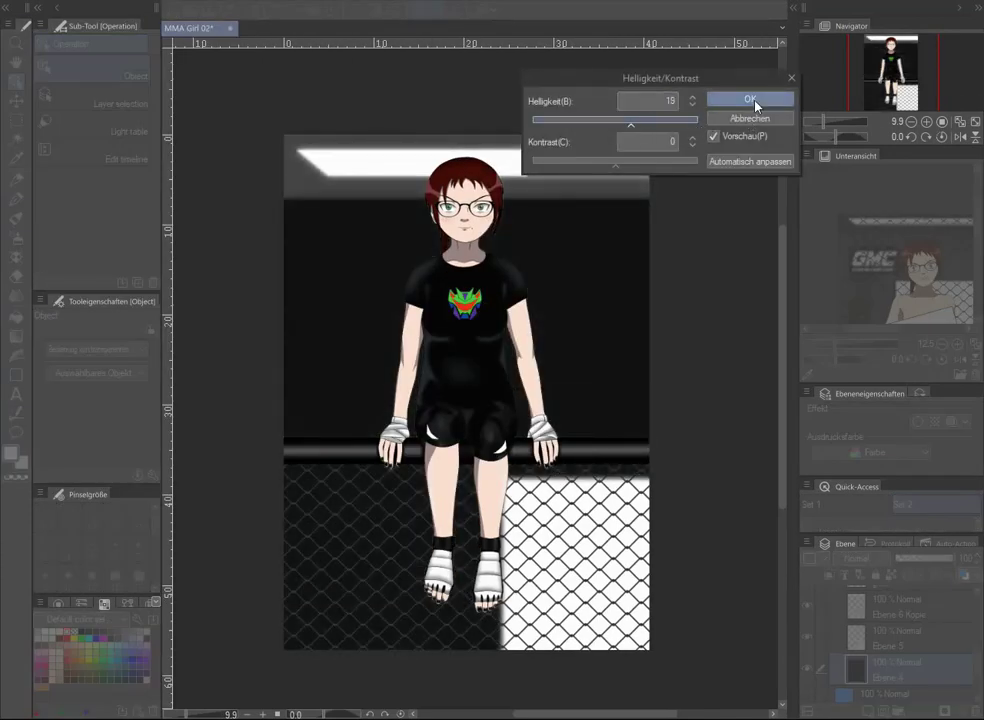
left_click(750, 100)
left_click(20, 373)
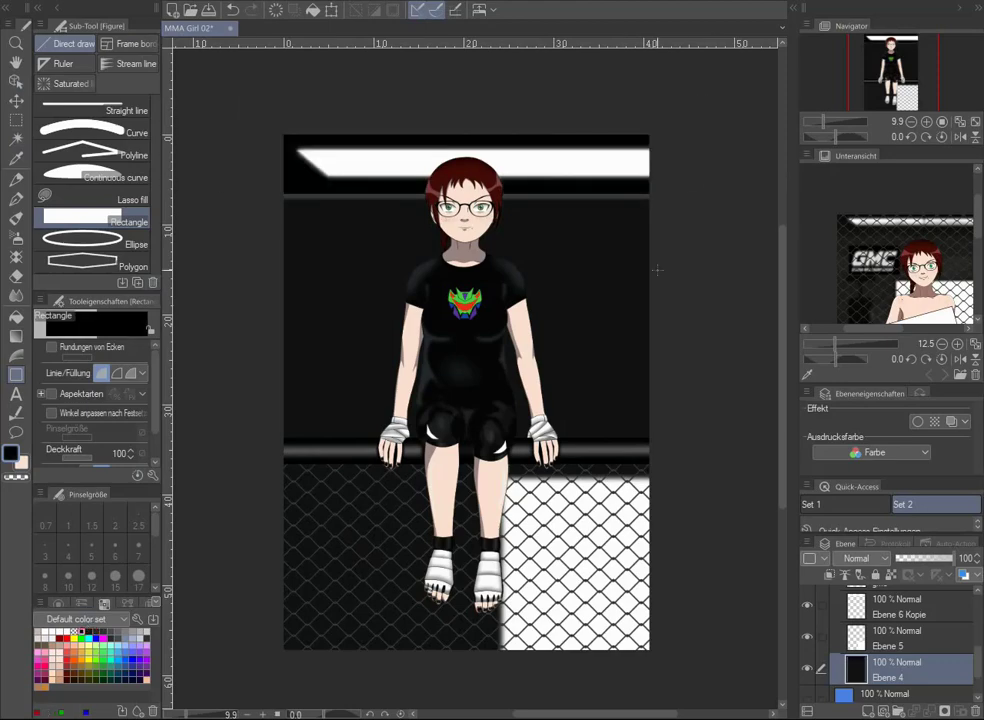
Show the gmc logo with the character hidden, draw a black rectangle on the dark wall and move the logo onto it
scroll(490, 400, "up", 2)
scroll(490, 400, "down", 1)
scroll(903, 650, "up", 3)
scroll(903, 650, "down", 3)
left_click(809, 635)
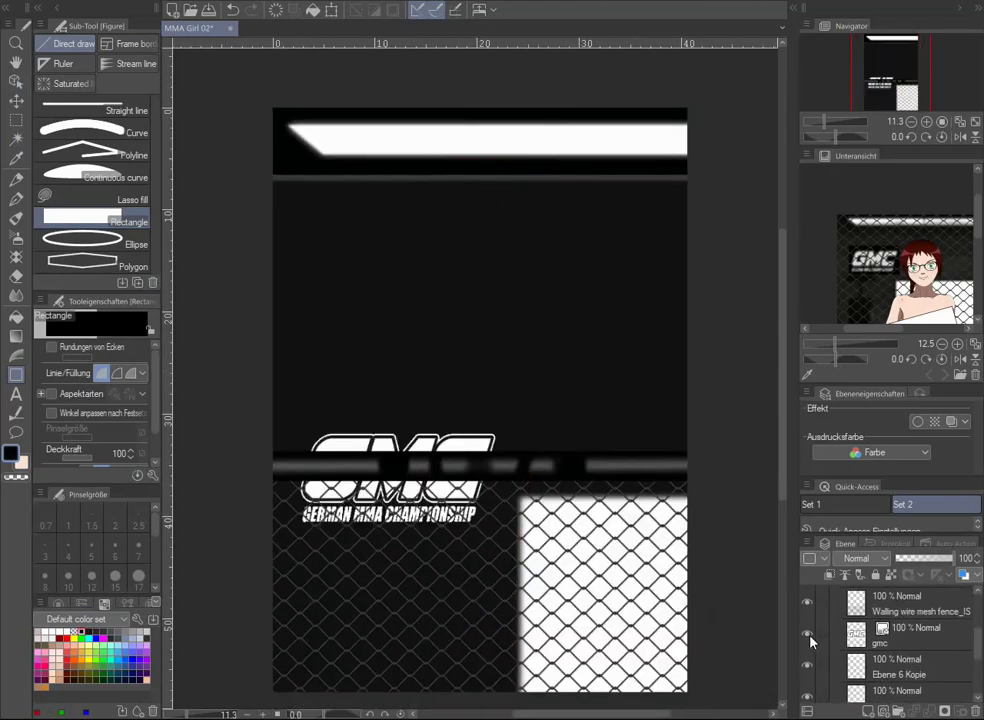
left_click_drag(603, 371, 603, 372)
key("k")
left_click_drag(400, 478, 502, 307)
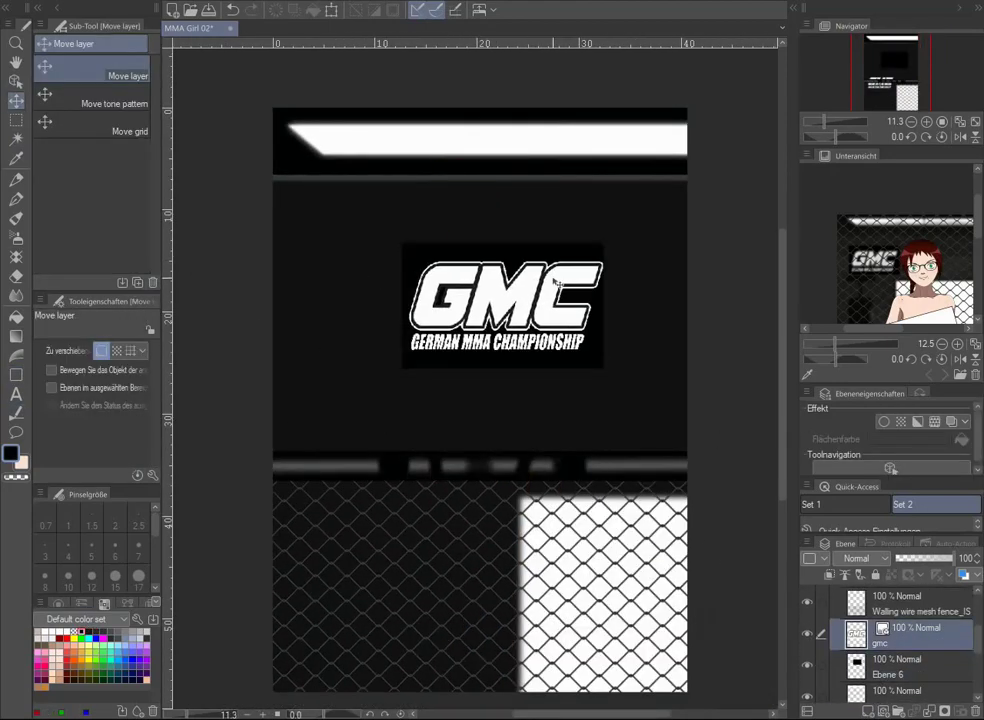
Scale the gmc logo to 105 % and centre it on the black rectangle
scroll(480, 320, "up", 2)
key("ctrl+t")
key("Escape")
left_click_drag(441, 279, 423, 261)
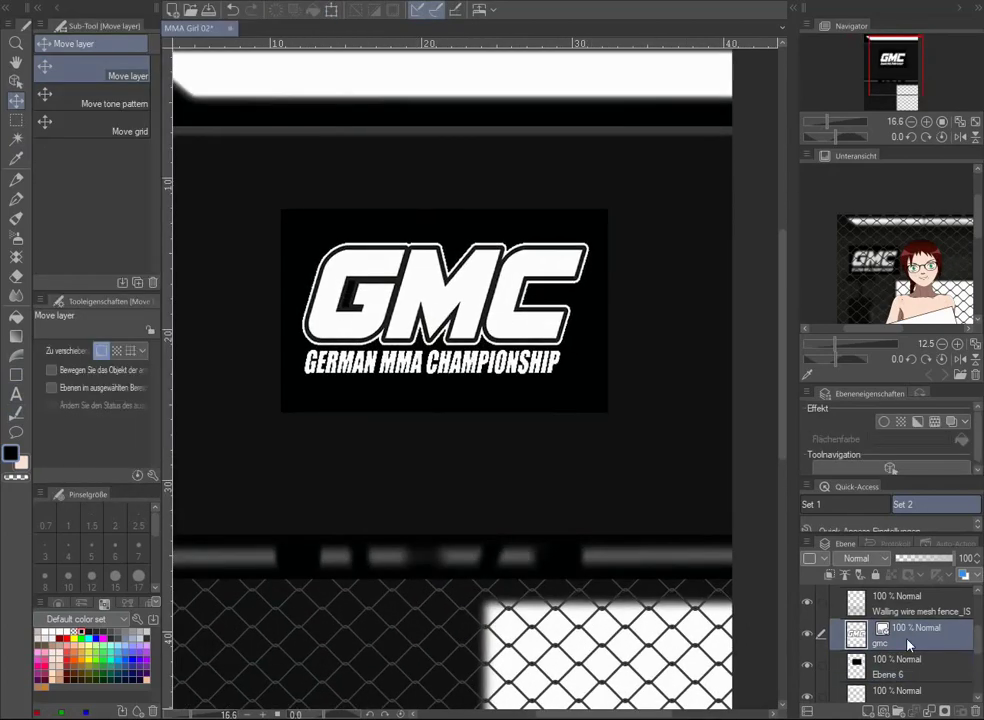
left_click(60, 0)
left_click(310, 325)
mouse_move(304, 241)
left_mouse_down()
mouse_move(292, 224)
mouse_move(310, 255)
left_mouse_up()
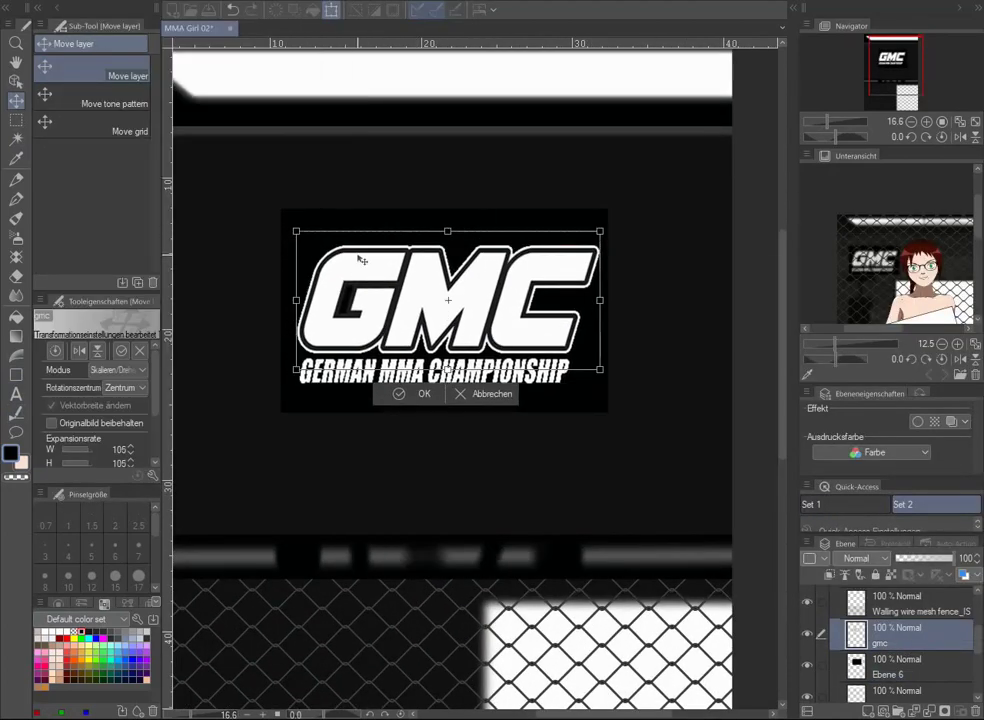
key("Return")
Merge the gmc logo layer with its black rectangle on Ebene 6
scroll(510, 338, "down", 3)
right_click(928, 641)
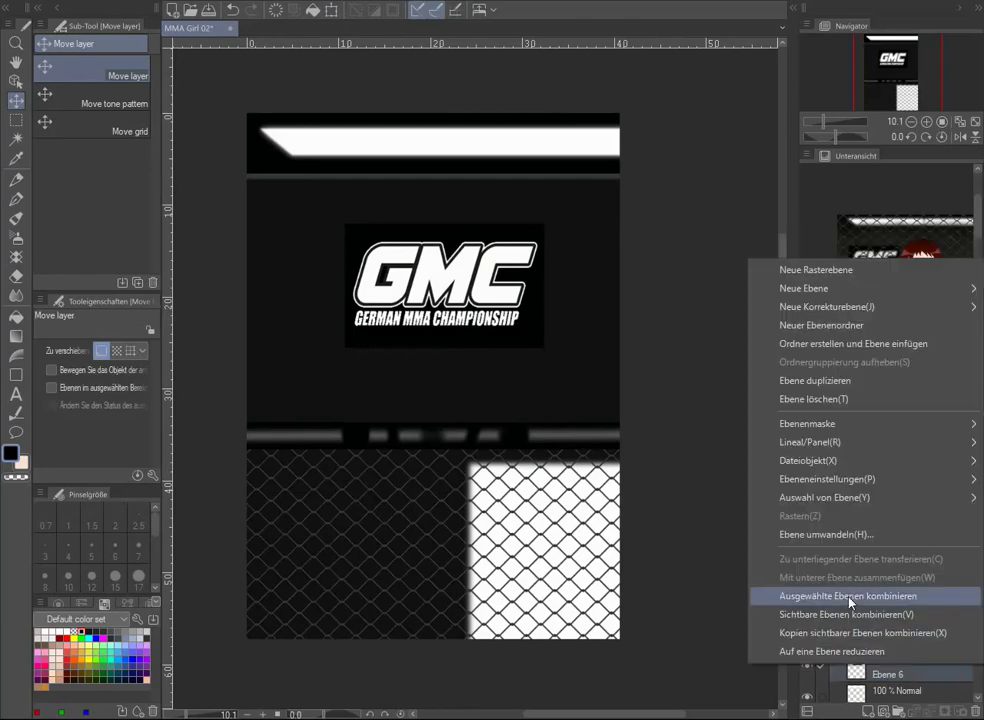
left_click(900, 596)
Show the character, move the GMC sign behind the pole beside her left-hand side of the picture, and lower the white rectangle slightly
left_click(808, 637)
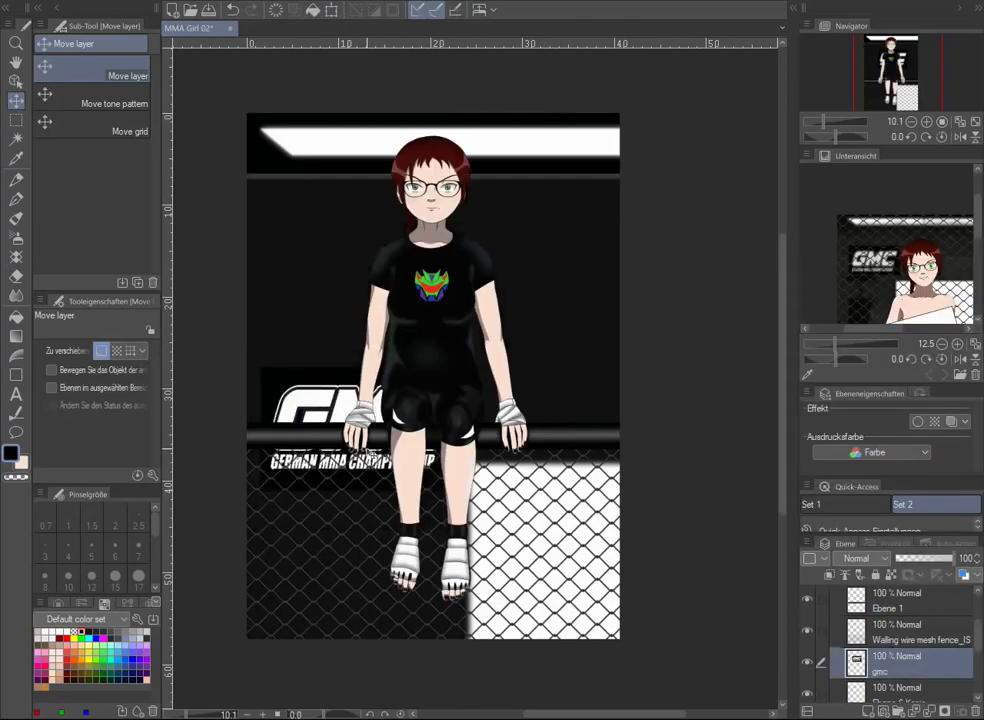
key("alt+bracketleft")
key("alt+bracketleft")
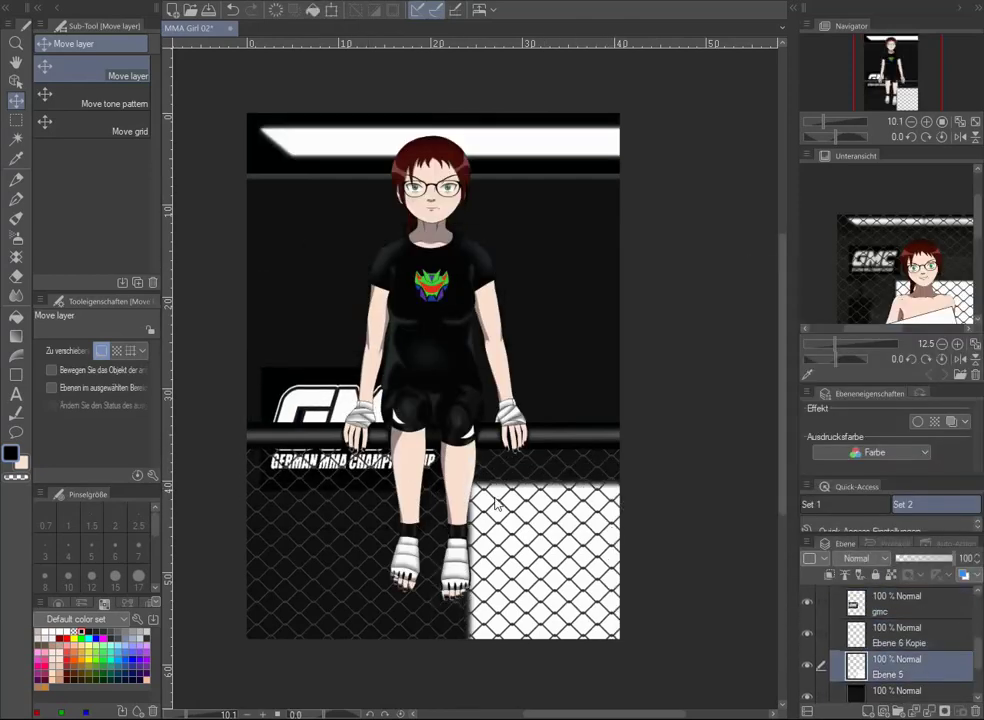
key("alt+bracketright")
key("alt+bracketright")
left_click_drag(321, 401, 338, 397)
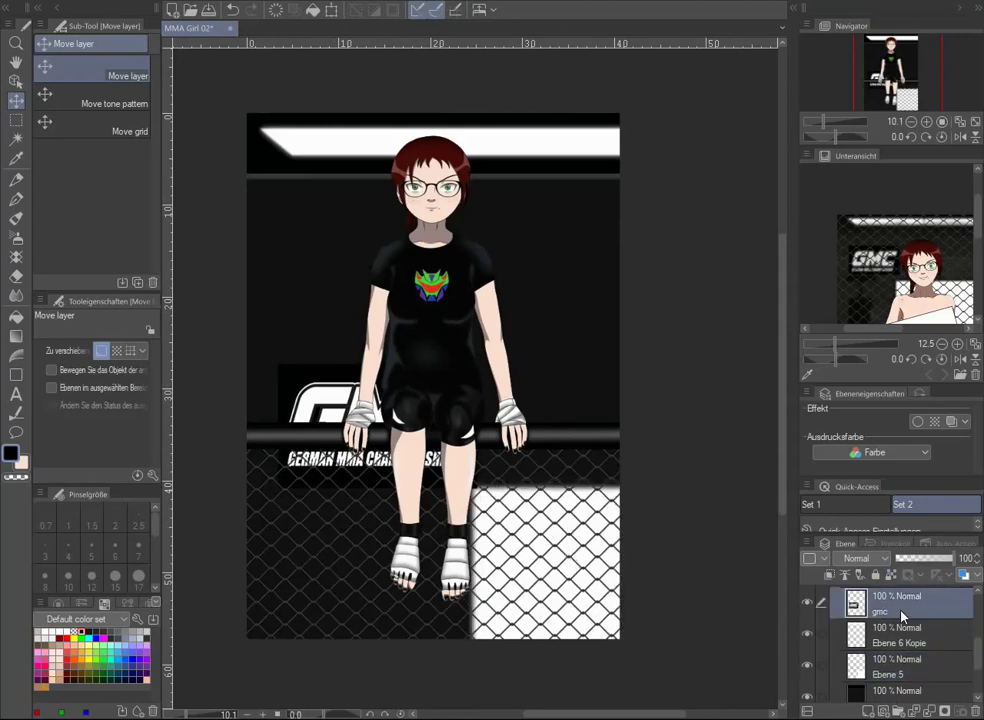
Apply a Gaussian blur of 61.24 to the gmc sign layer
left_click(345, 2)
left_click(530, 140)
left_click_drag(318, 345, 416, 343)
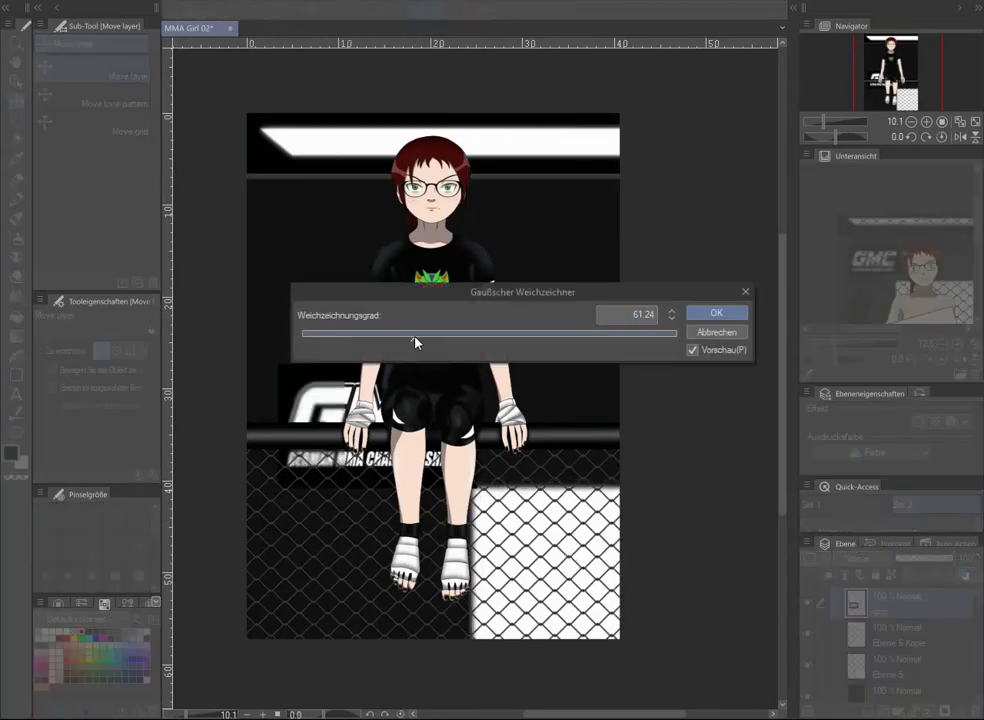
left_click(714, 313)
Select the T-shirt area and add soft white airbrush highlights to it on the Licht layer
left_click(836, 651)
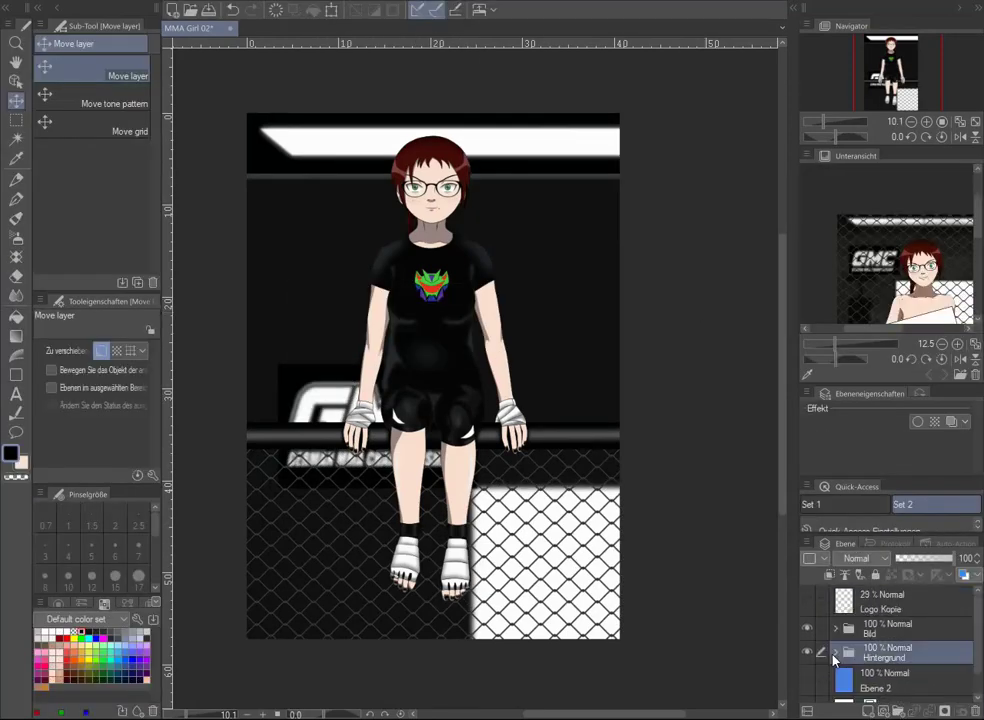
scroll(949, 681, "down", 5)
left_click(890, 655)
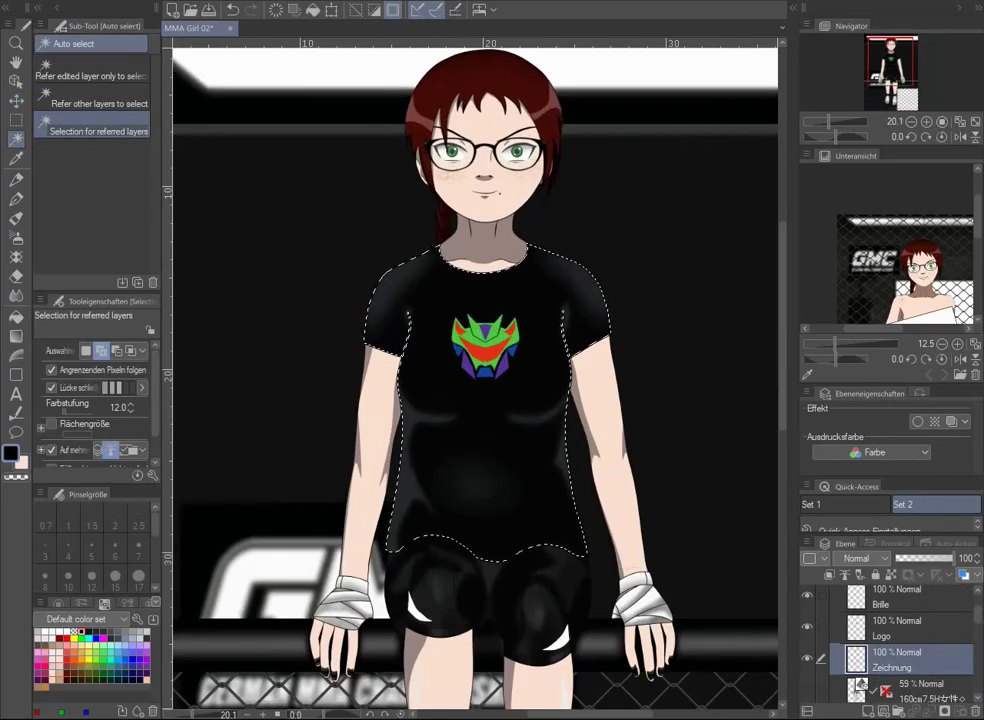
scroll(940, 643, "down", 3)
left_click(890, 672)
left_click(15, 240)
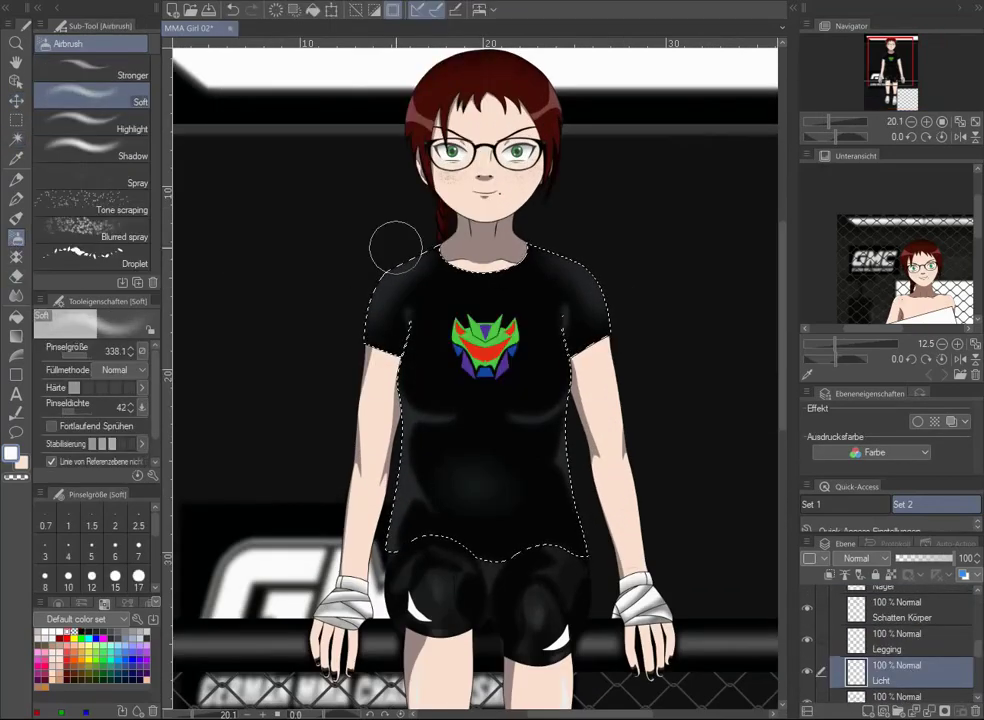
left_click(330, 29)
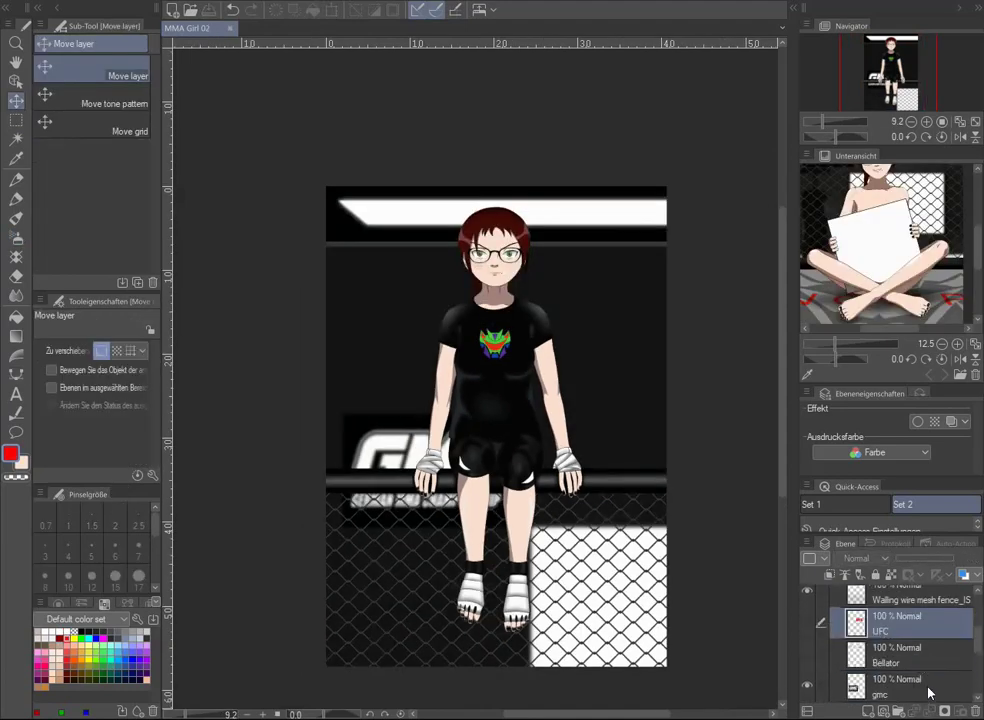
Fill a wide black rectangle across the wall behind the girl on Ebene 5 and show the Bellator and UFC logo layers
key("u")
left_click_drag(307, 263, 703, 395)
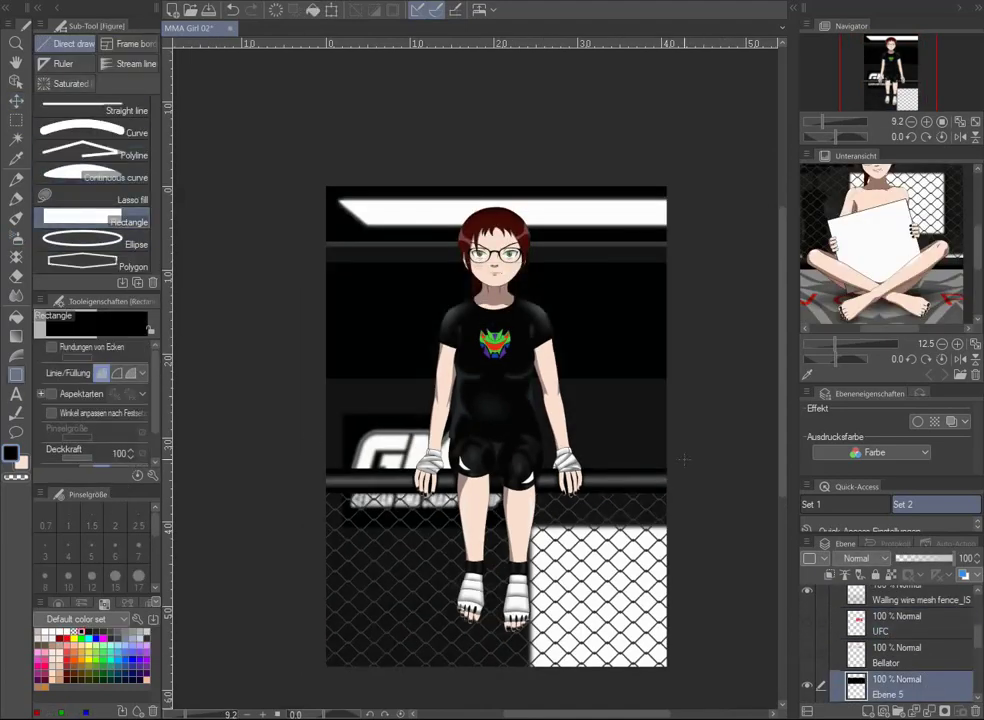
key("ctrl+plus")
left_click_drag(807, 656, 807, 621)
Scale the Bellator logo to 157 % and place it on the black rectangle at the right-hand side of the picture
left_click(900, 655)
key("k")
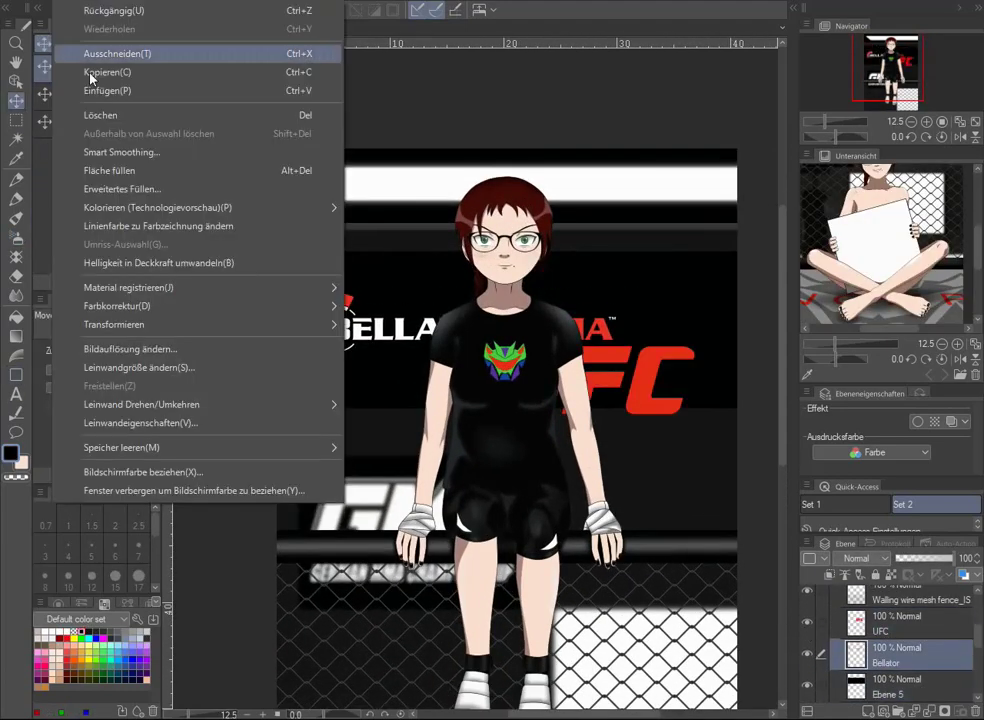
key("ctrl+t")
left_click_drag(380, 330, 645, 315)
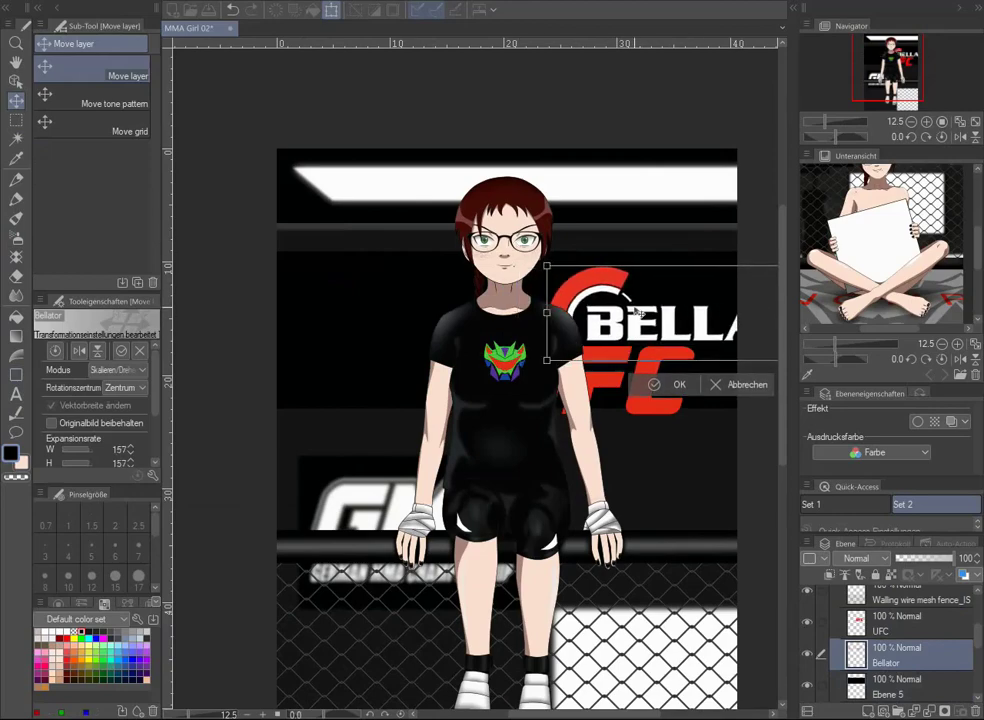
key("Return")
Scale the UFC logo to 114 % and place it on the black rectangle at the left-hand side of the picture
left_click(645, 412)
left_click_drag(645, 412, 395, 352)
key("ctrl+t")
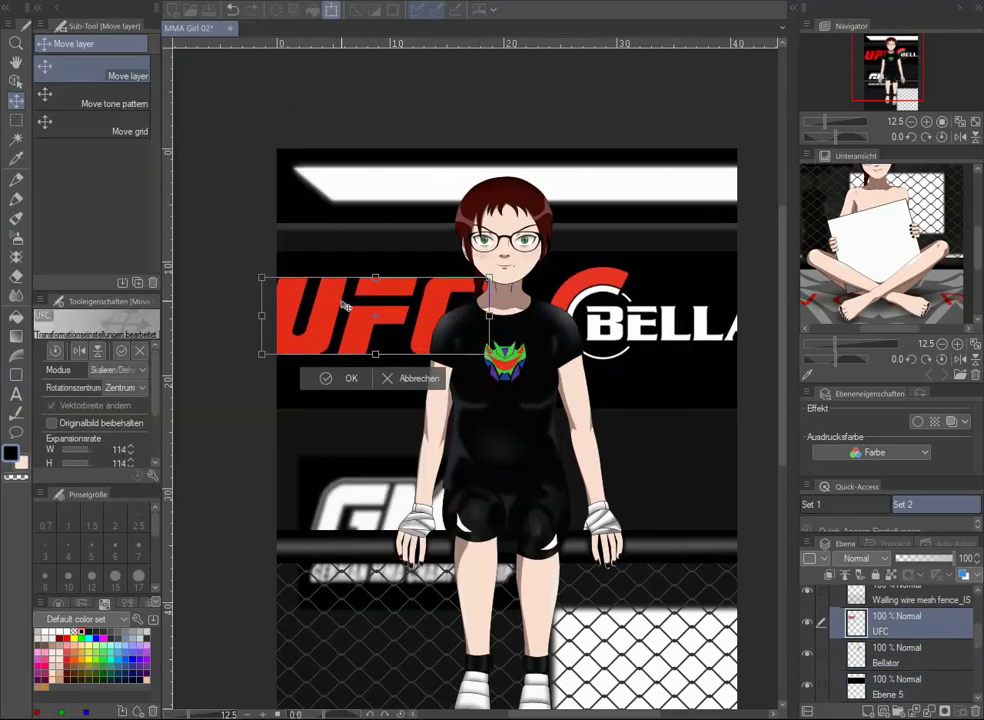
key("Return")
Merge the UFC and Bellator logos with their black rectangle, lower them slightly and apply a Gaussian blur of 78.26
left_click(900, 655)
left_click_drag(644, 330, 648, 340)
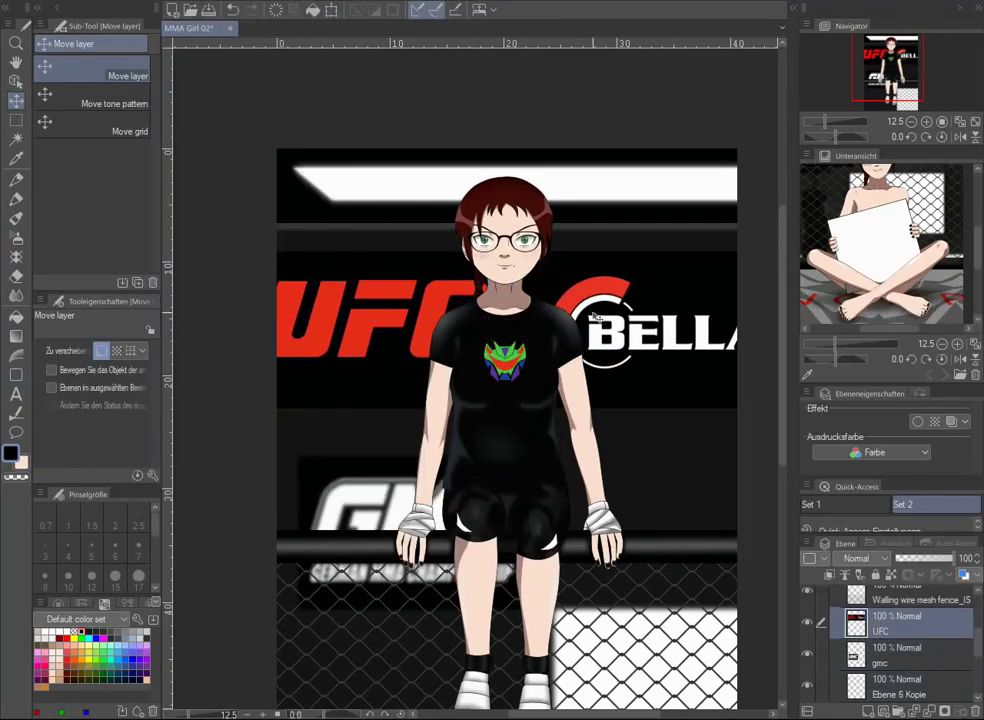
left_click(459, 292)
left_click_drag(459, 292, 435, 456)
left_click(435, 500)
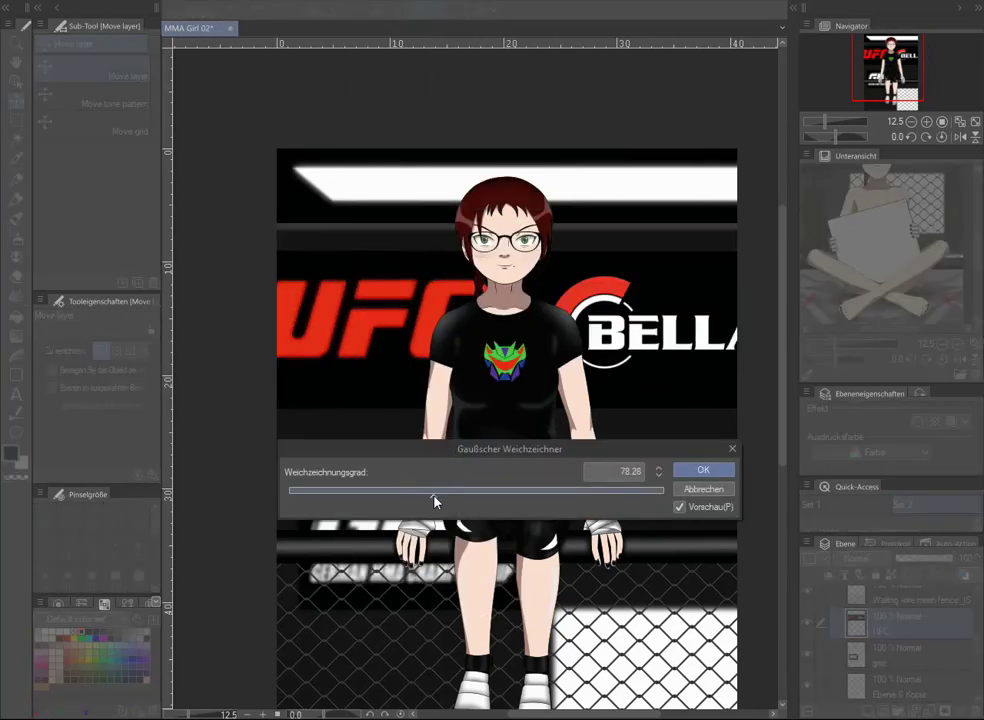
key("Return")
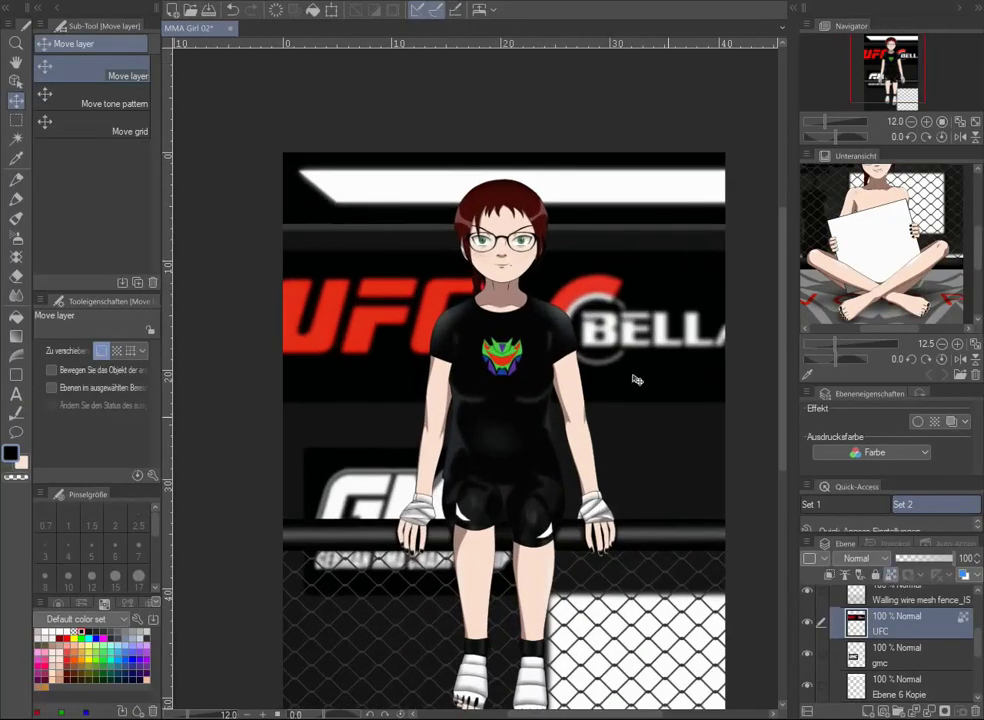
Rotate the canvas to -90 degrees and darken the blurred logos with a soft black airbrush at size 2000 and density 57
left_click_drag(843, 136, 822, 138)
left_click(16, 237)
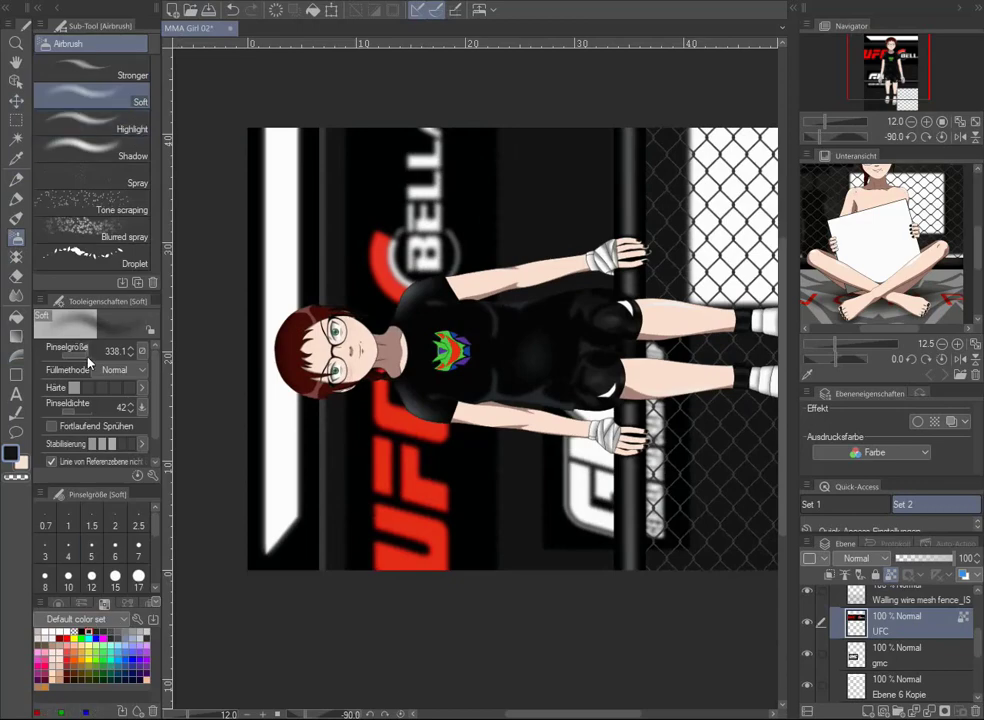
left_click_drag(417, 77, 472, 225)
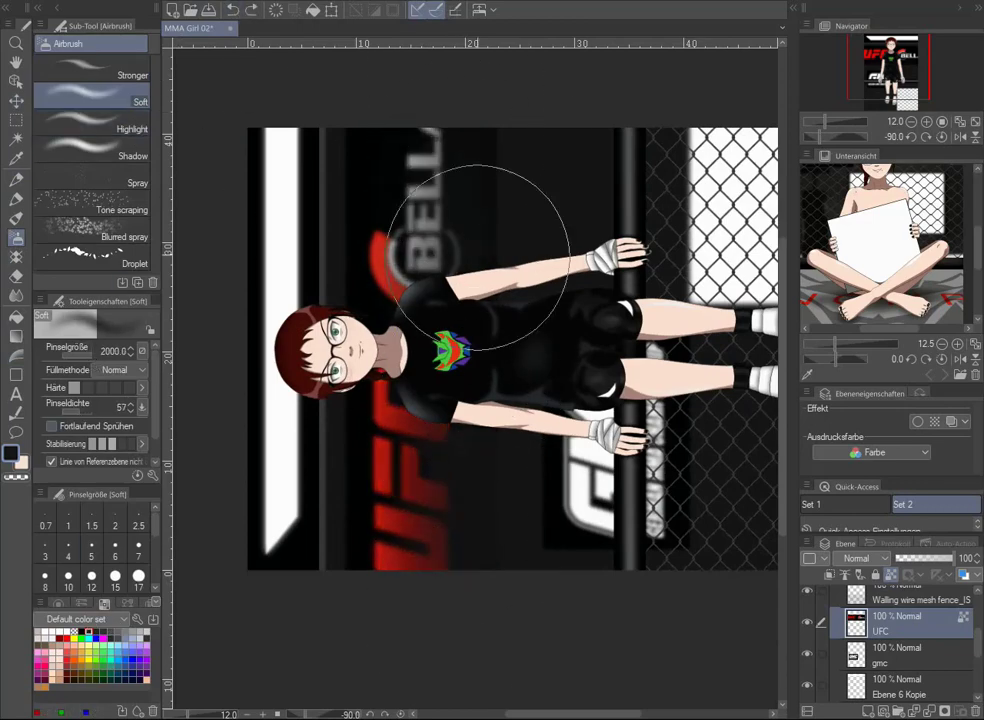
Restore the canvas rotation, select the white wraps on both feet and cover them with a masked Monochrome 25 % noise tone layer
key("ctrl+alt+0")
scroll(685, 440, "down", 2)
key("o")
scroll(406, 503, "up", 5)
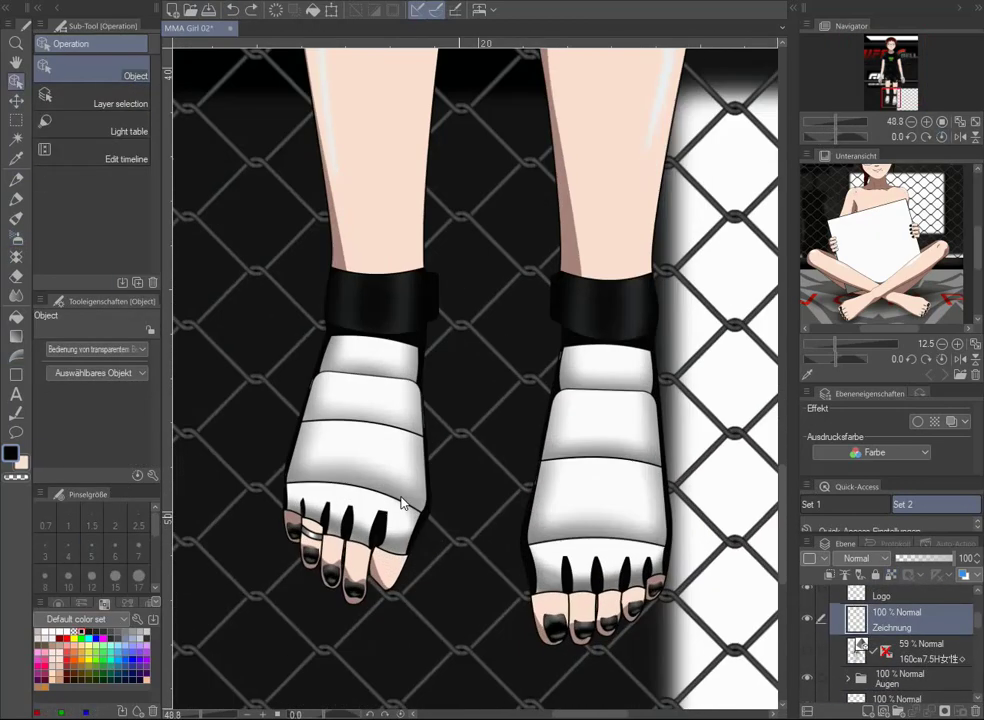
key("w")
left_click(424, 385)
scroll(475, 380, "down", 2)
left_click_drag(585, 120, 351, 430)
left_click(884, 566)
left_click(674, 363)
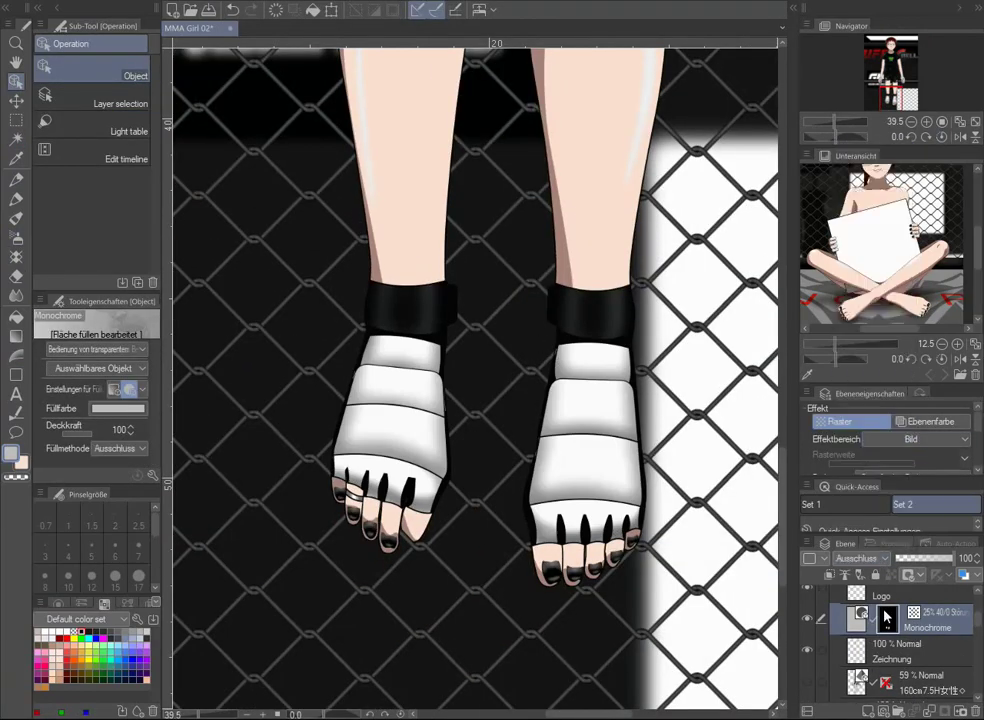
Set the Monochrome noise layer on the foot wraps to linear burn blending with 30 % opacity
scroll(475, 380, "up", 3)
left_click(858, 558)
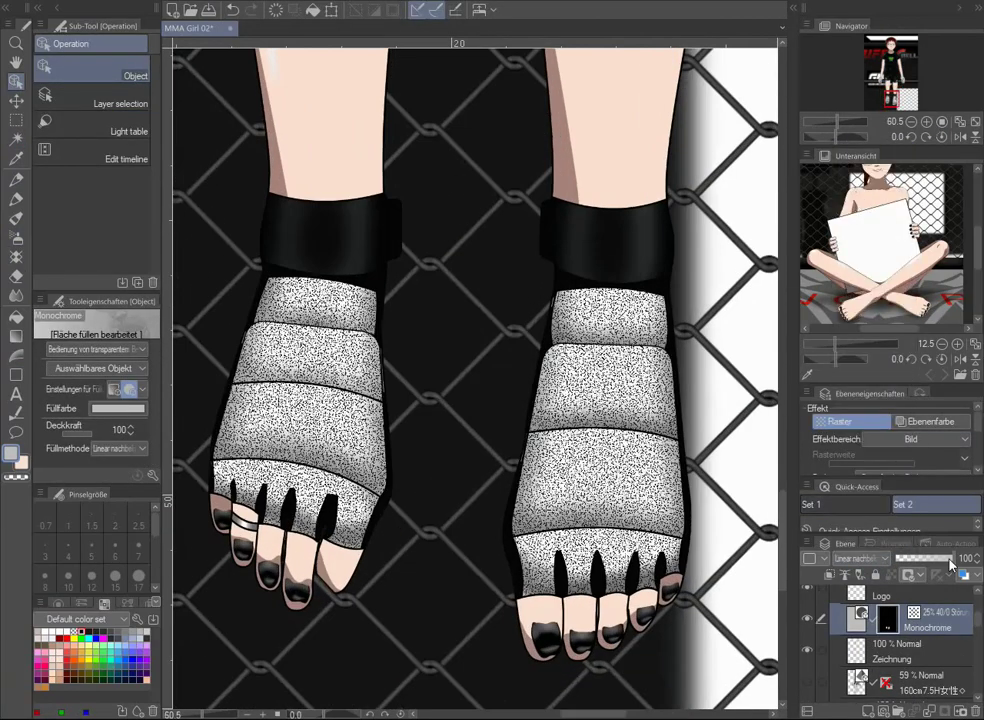
left_click_drag(960, 558, 905, 558)
left_click_drag(928, 627, 940, 660)
key("ctrl+minus")
key("ctrl+minus")
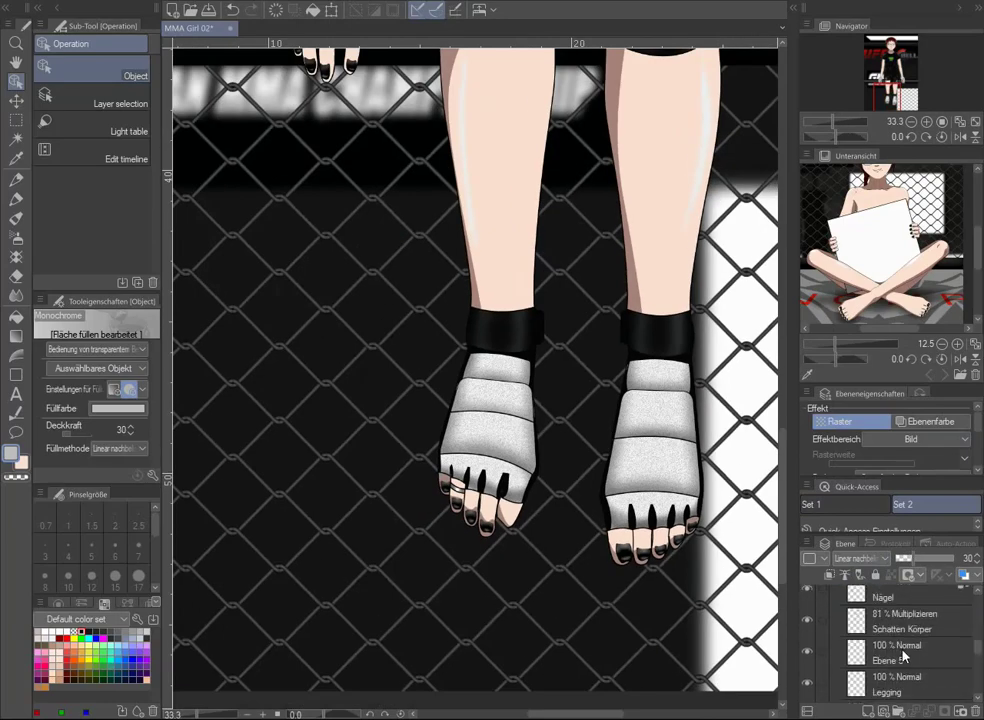
Draw a tapered black hook shape on the foot wrap on Ebene 5 with the Continuous curve tool
left_click(905, 655)
key("ctrl+alt+0")
key("u")
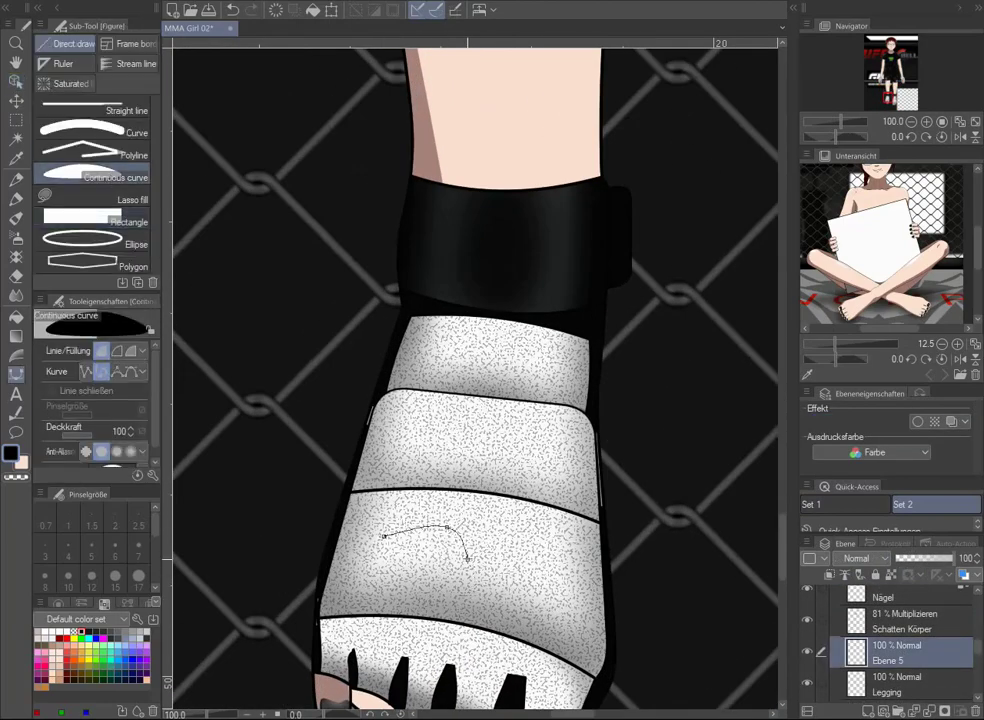
scroll(475, 380, "up", 3)
key("k")
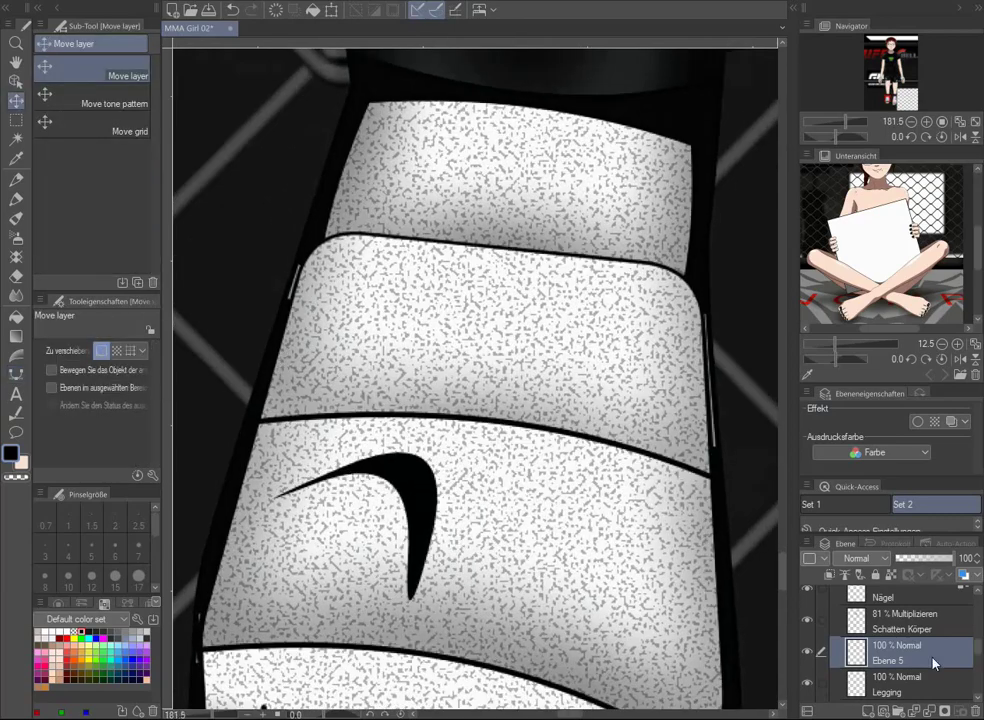
Duplicate the black hook shape, mirror the copy horizontally beside it and merge both into one symmetric emblem
key("ctrl+c")
key("ctrl+v")
key("alt+e")
left_click(468, 478)
key("Return")
scroll(468, 478, "down", 2)
key("ctrl+e")
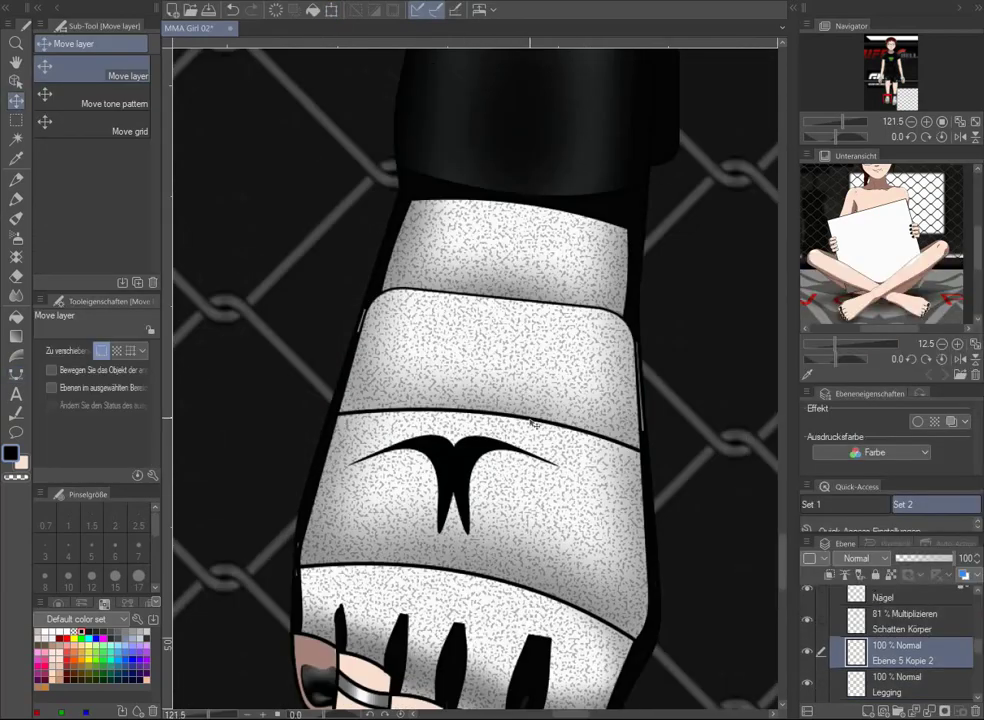
Duplicate the FP emblem for the other foot, scale the FP Kopie emblem to 76 % and fit it on its wrap's top band
key("ctrl+c")
key("ctrl+v")
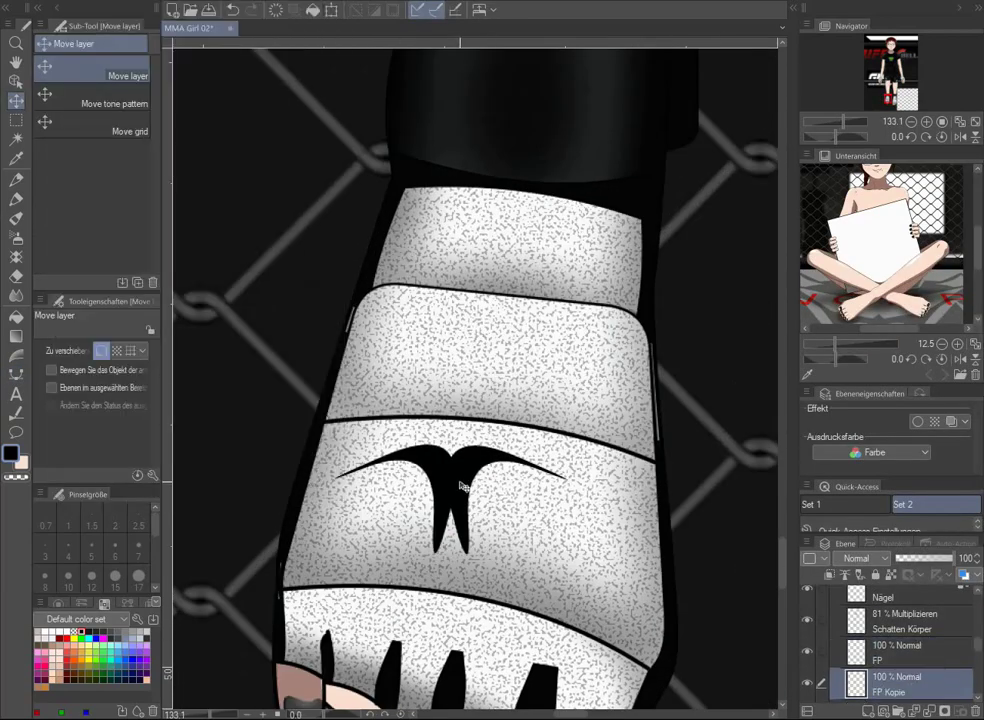
left_click_drag(578, 472, 641, 222)
key("alt+e")
left_click(420, 328)
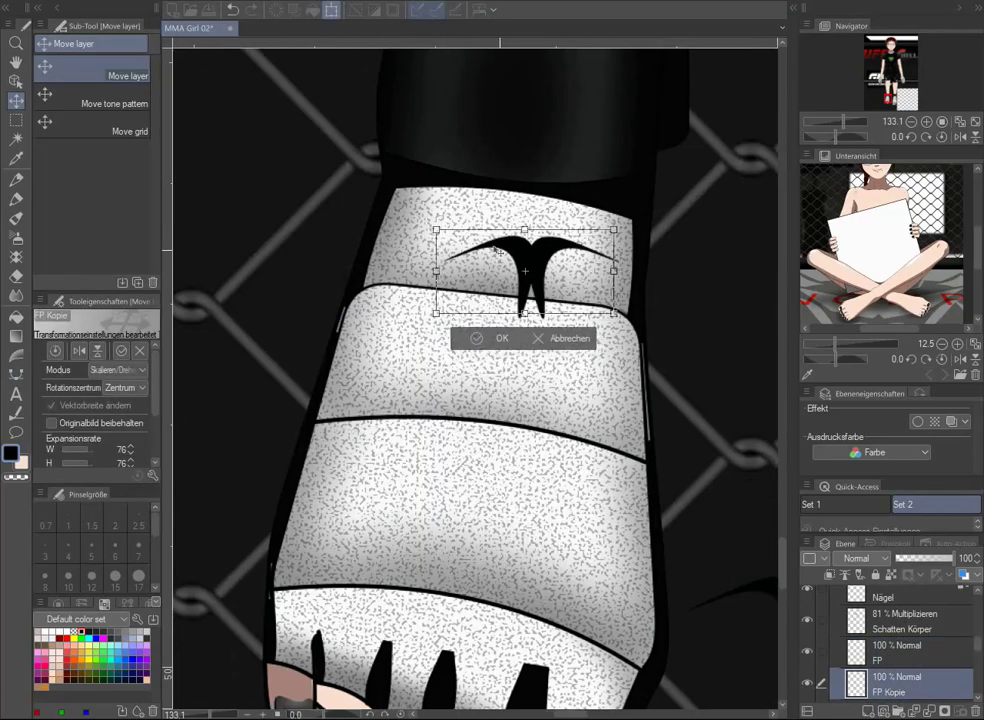
left_click_drag(600, 185, 614, 195)
left_click(478, 322)
scroll(478, 330, "down", 3)
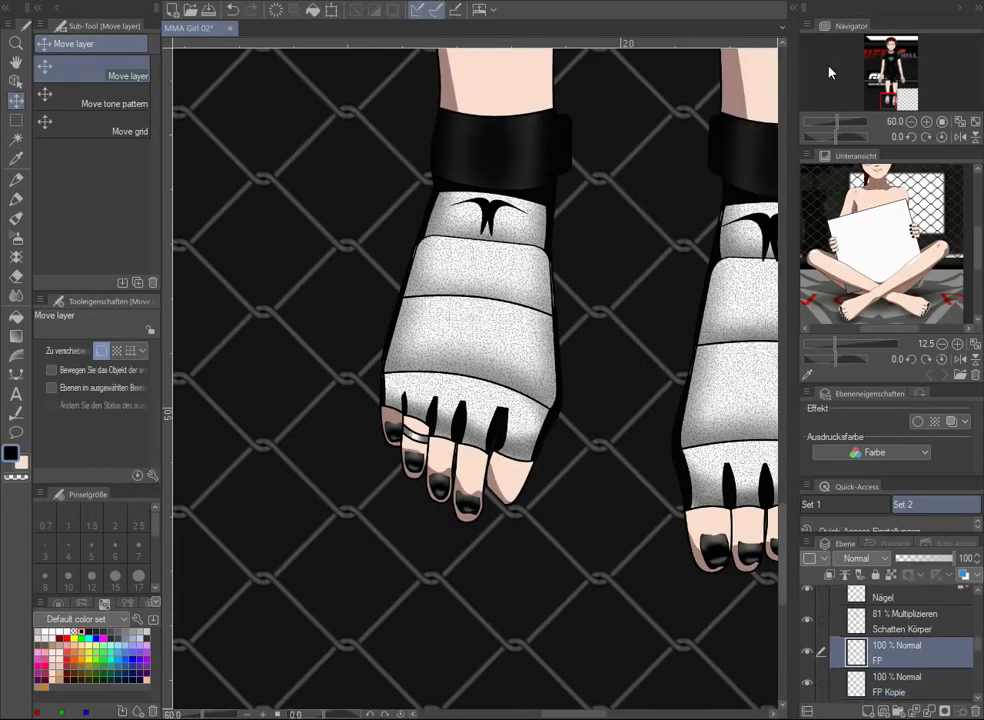
Scale and reshape the FP emblem to fit centrally on the top band of the wrap nearest the white rectangle
scroll(740, 260, "up", 4)
key("alt+e")
left_click(420, 328)
left_click(500, 397)
scroll(502, 341, "down", 4)
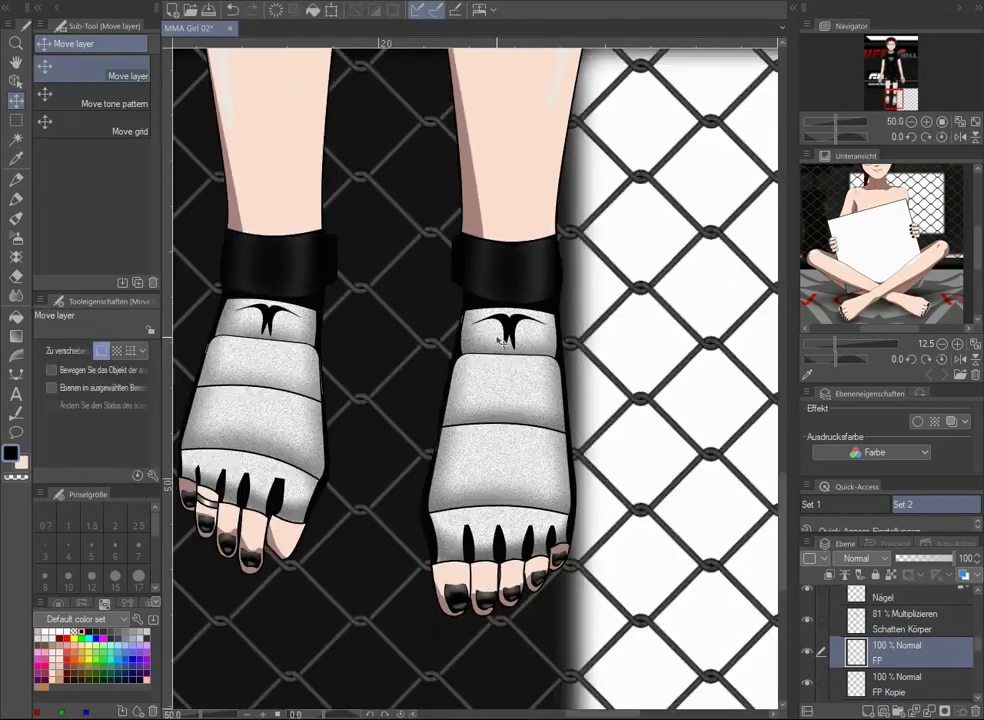
scroll(500, 340, "down", 3)
scroll(500, 340, "up", 6)
key("alt+e")
left_click(420, 328)
left_click(503, 496)
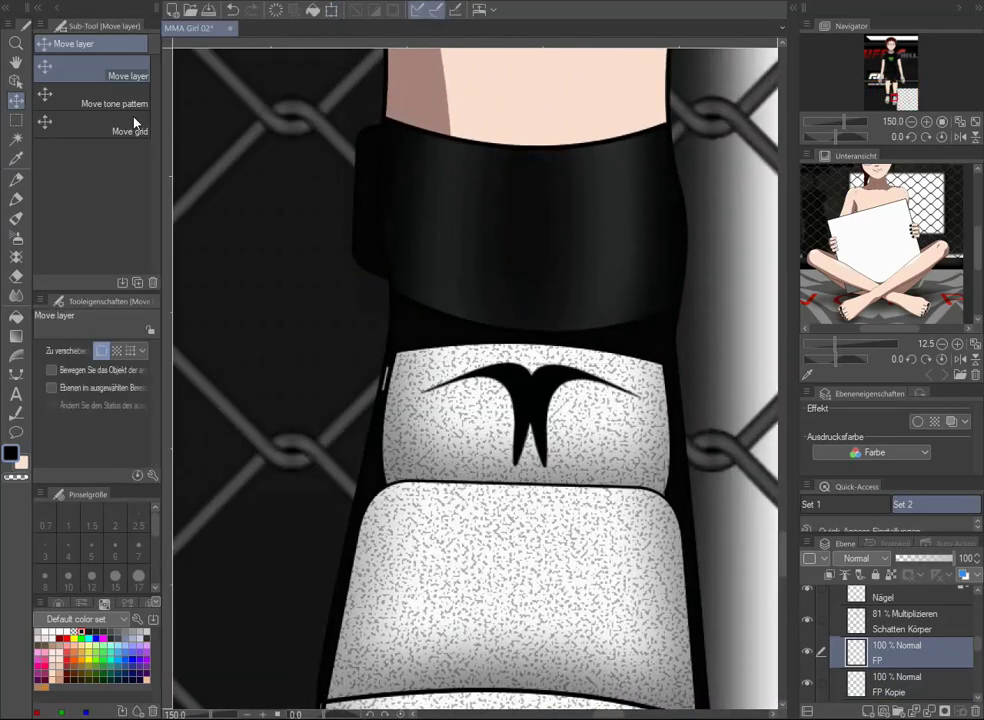
key("ctrl+t")
left_click(492, 496)
Refit the FP Kopie emblem to its wrap's top band and merge the two emblem layers
left_click(897, 683)
scroll(500, 400, "up", 2)
key("alt+e")
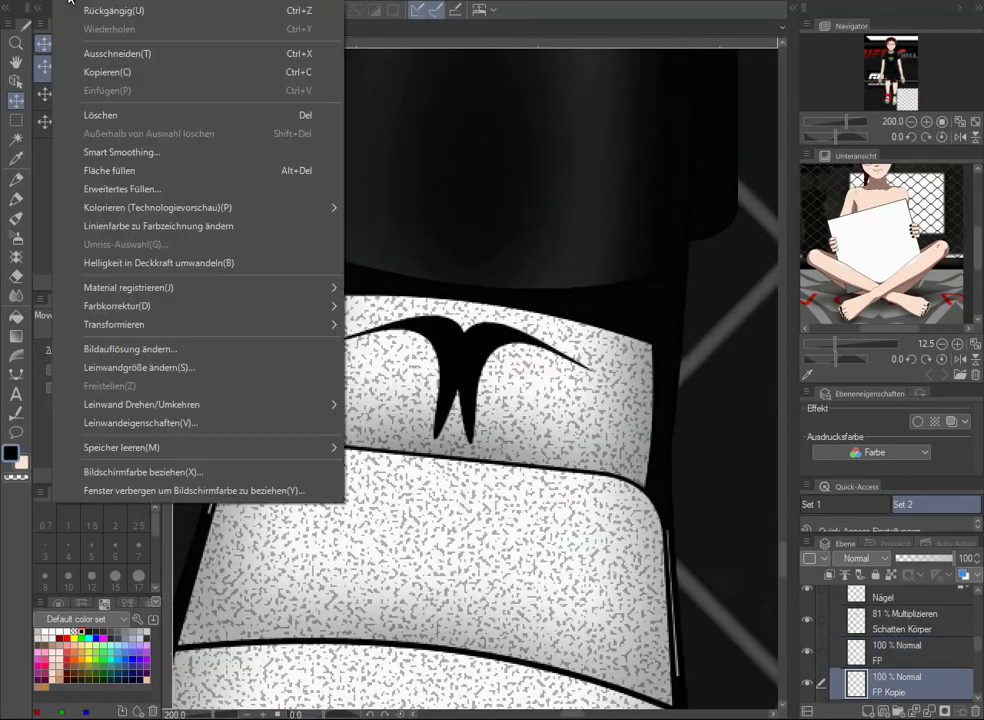
left_click(420, 328)
left_click(440, 469)
scroll(444, 468, "down", 3)
right_click(897, 651)
left_click(823, 261)
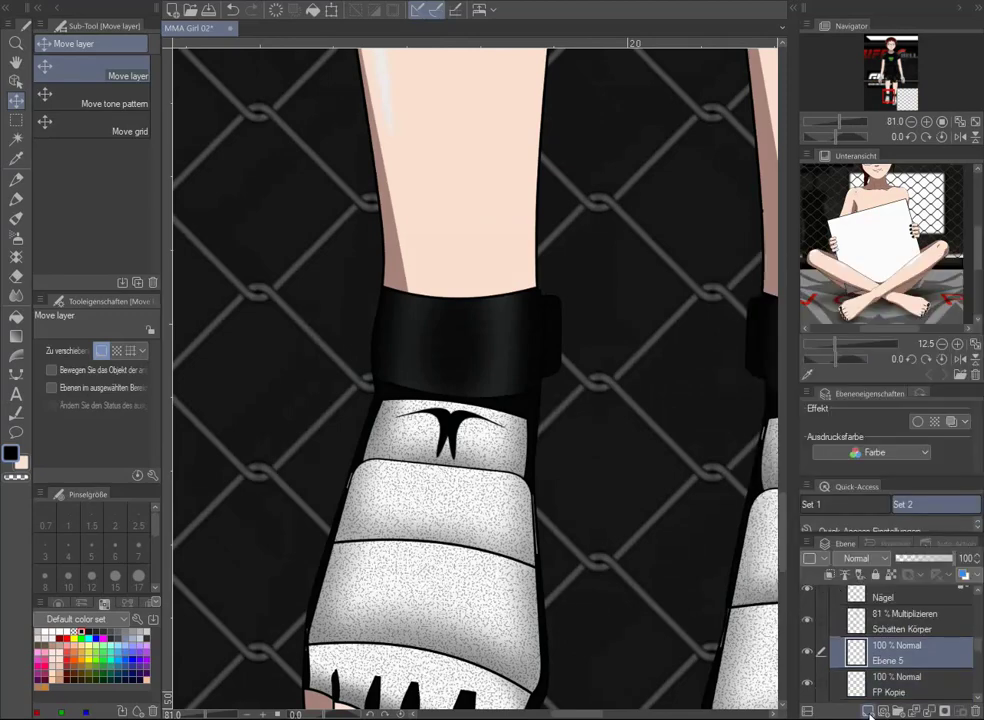
Draw grey dashed stitching along both side edges of the two foot wraps on Ebene 5, with brush size 8.9 and thickness 119
left_click(16, 257)
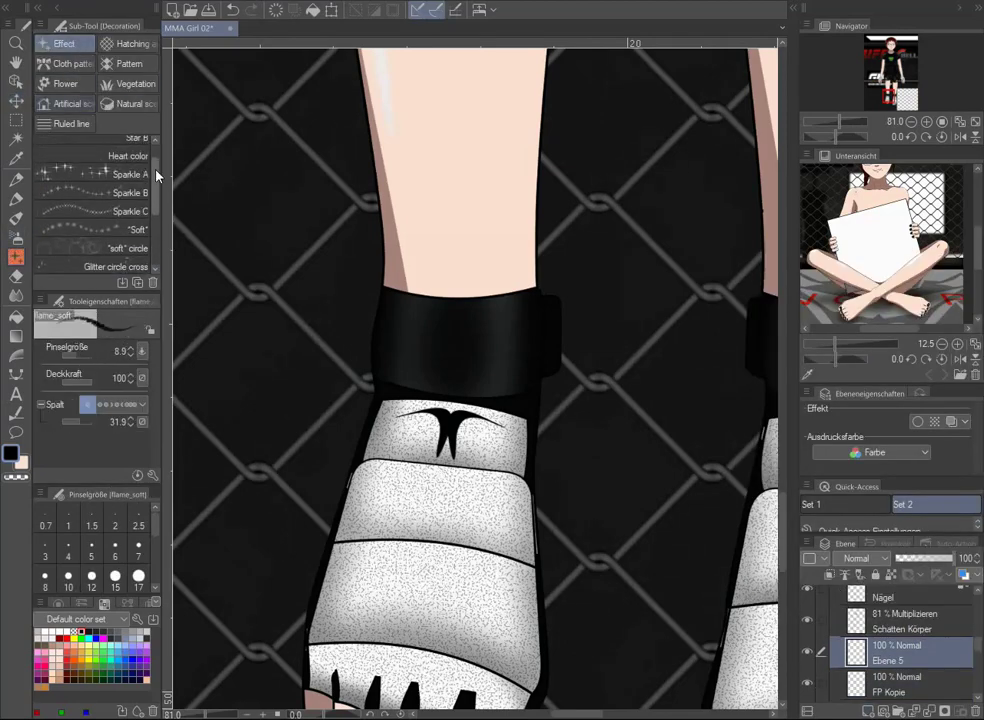
left_click(66, 123)
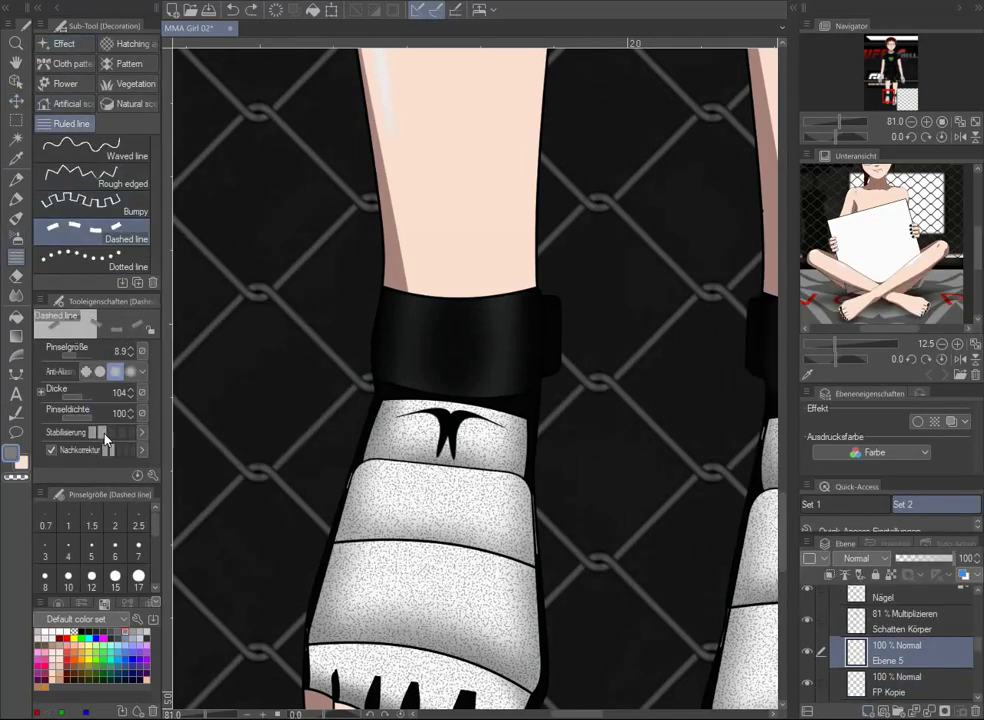
scroll(419, 478, "up", 3)
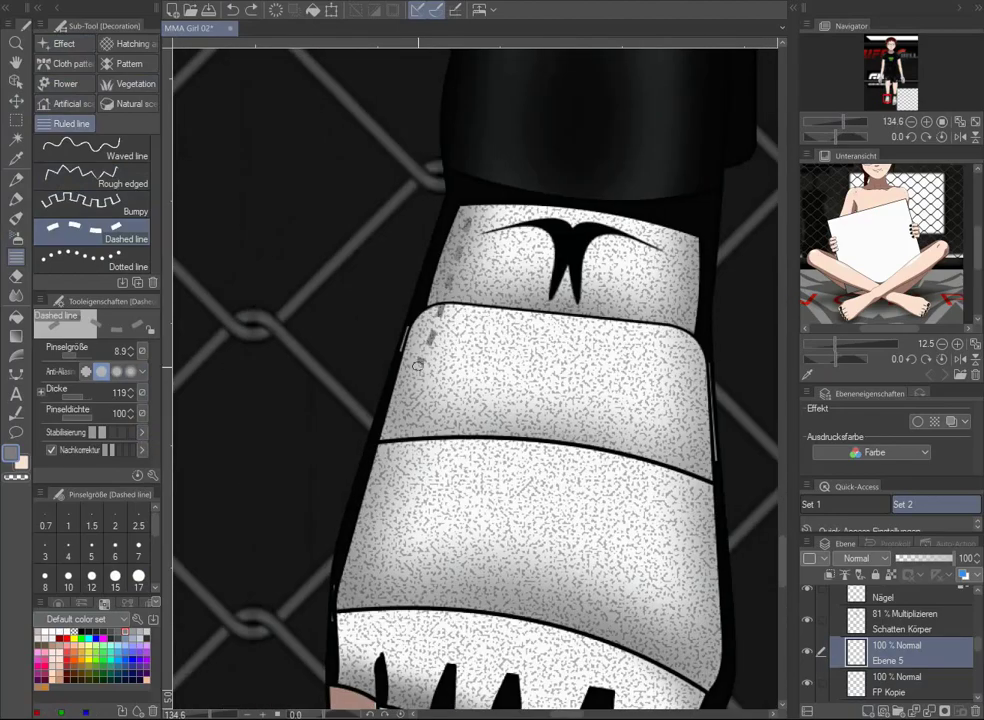
left_click_drag(702, 636, 702, 380)
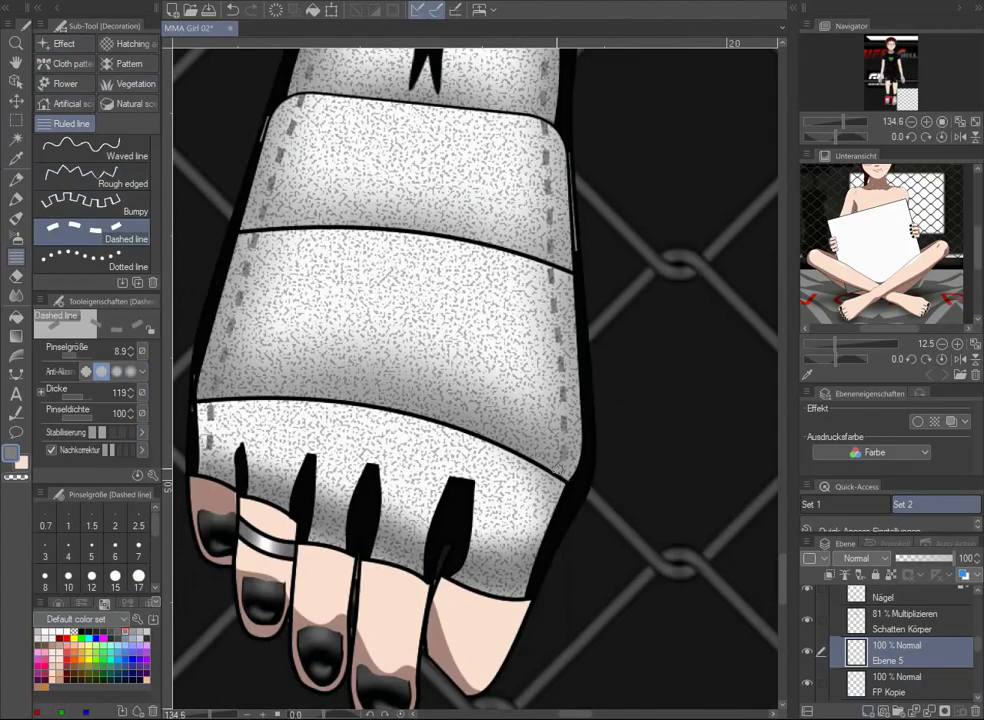
scroll(667, 85, "down", 2)
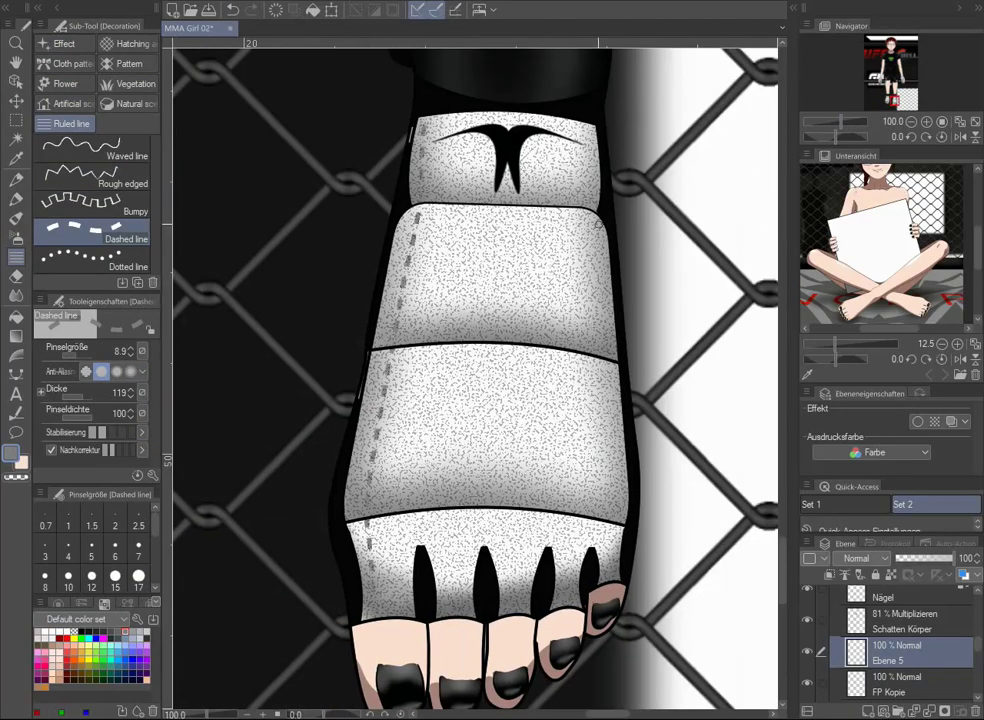
scroll(590, 214, "up", 2)
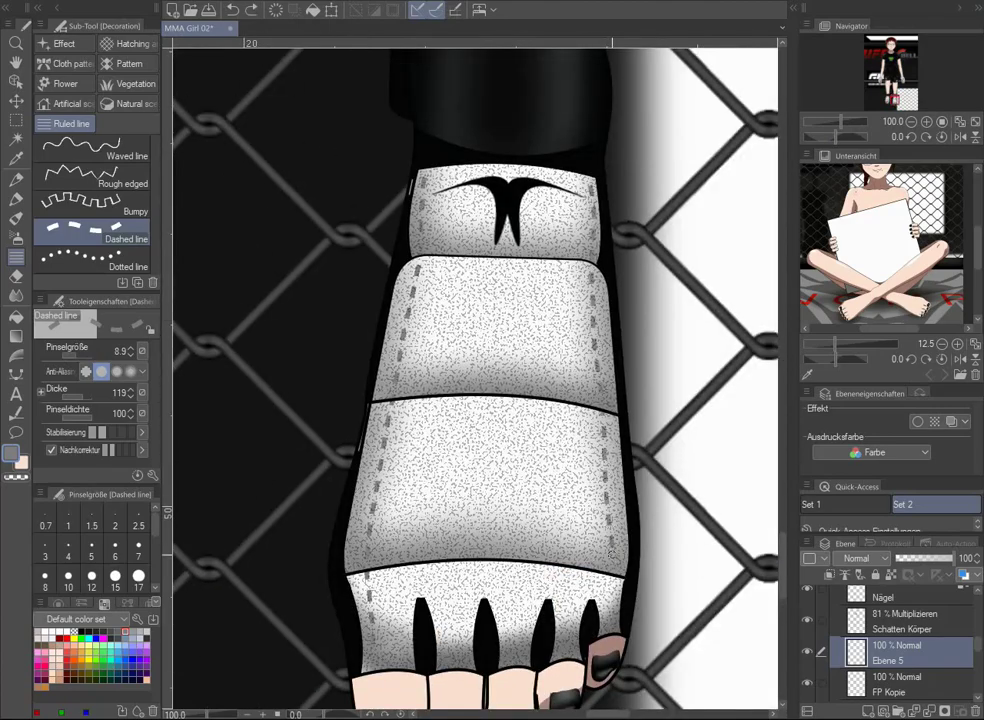
scroll(643, 91, "down", 2)
scroll(980, 648, "down", 1)
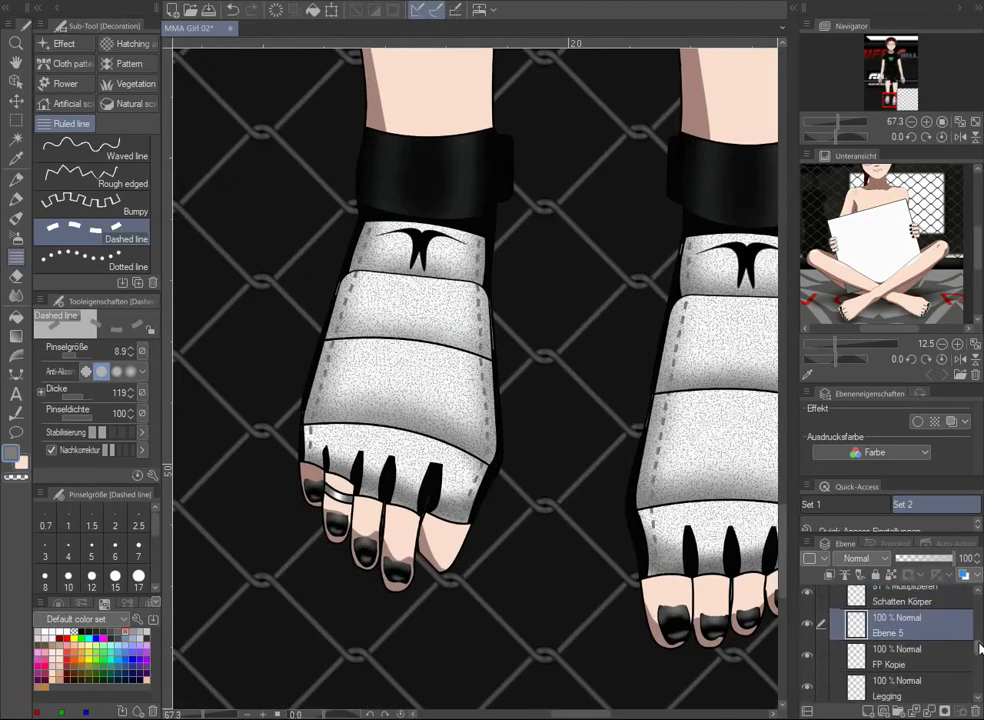
Adjust the brightness and contrast of the stitching on Ebene 5 and lower the Monochrome foot-wrap texture's opacity to 18 %
scroll(930, 650, "up", 3)
scroll(930, 660, "down", 3)
left_click(75, 0)
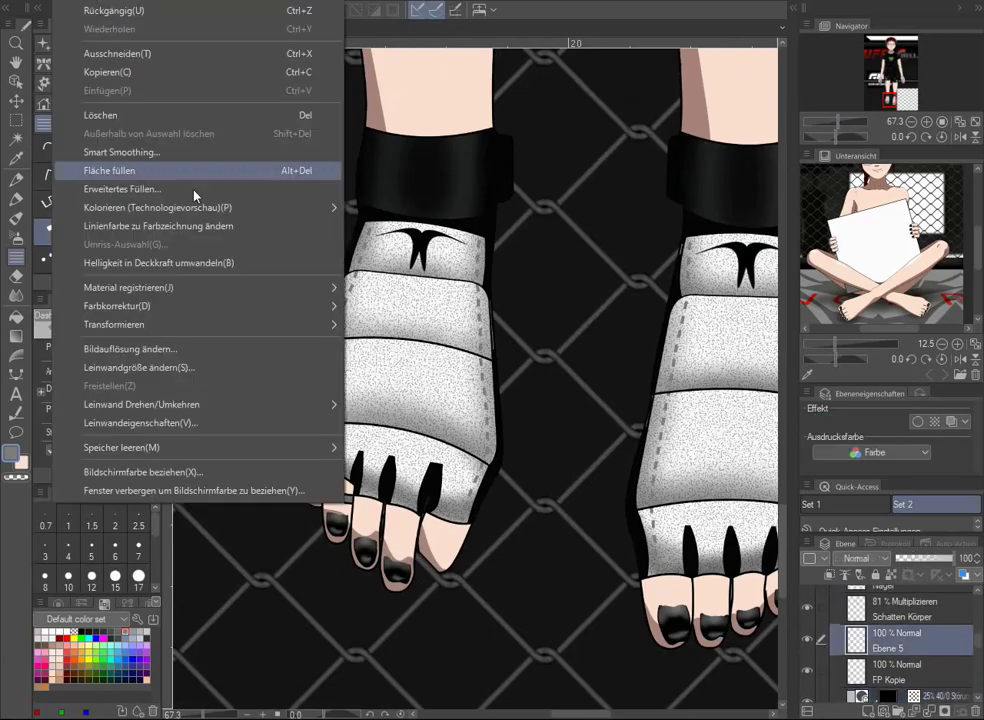
mouse_move(116, 305)
left_click(395, 305)
left_click_drag(615, 120, 676, 128)
left_click(736, 118)
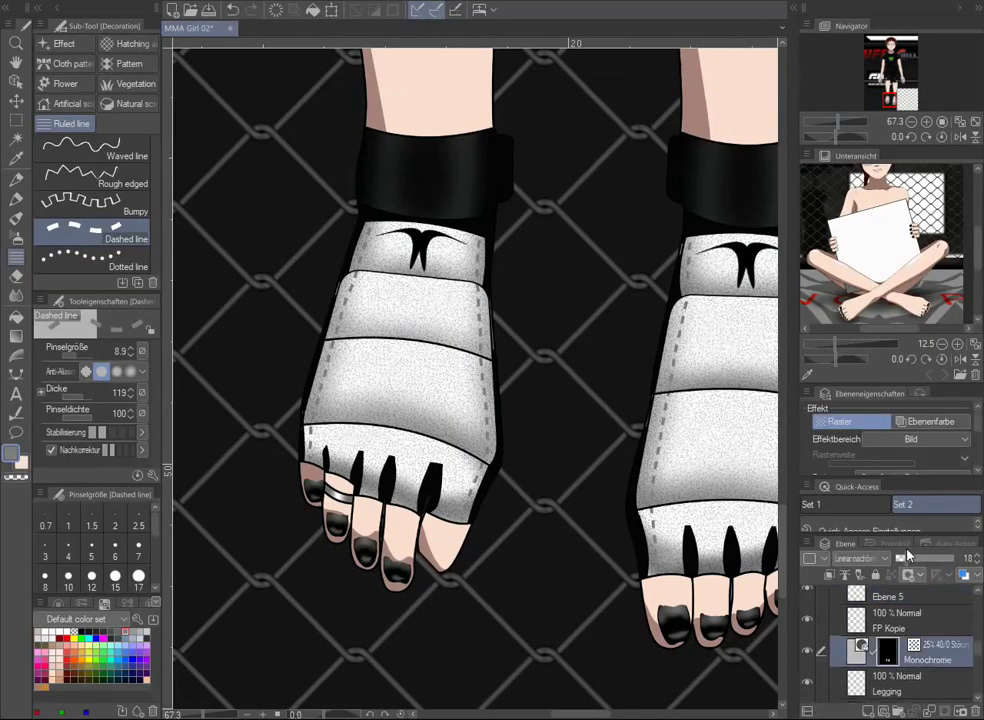
scroll(596, 170, "down", 4)
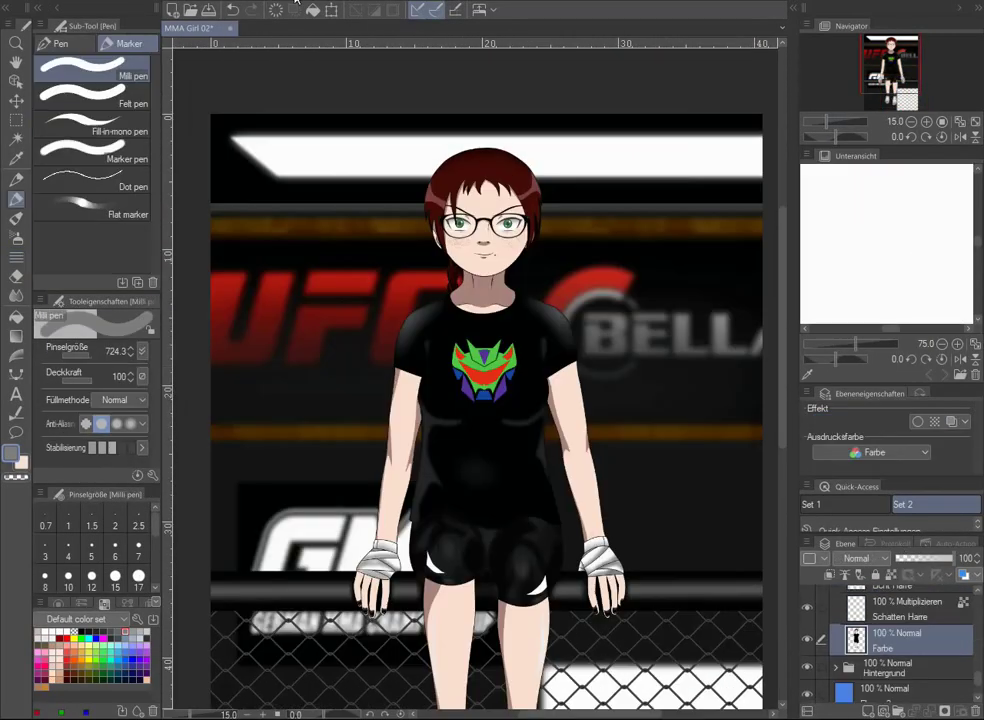
Recolour the girl's shirt grey on the Farbe layer and her chest logo black on the Logo layer
mouse_move(470, 500)
left_mouse_down()
mouse_move(520, 470)
mouse_move(484, 520)
left_mouse_up()
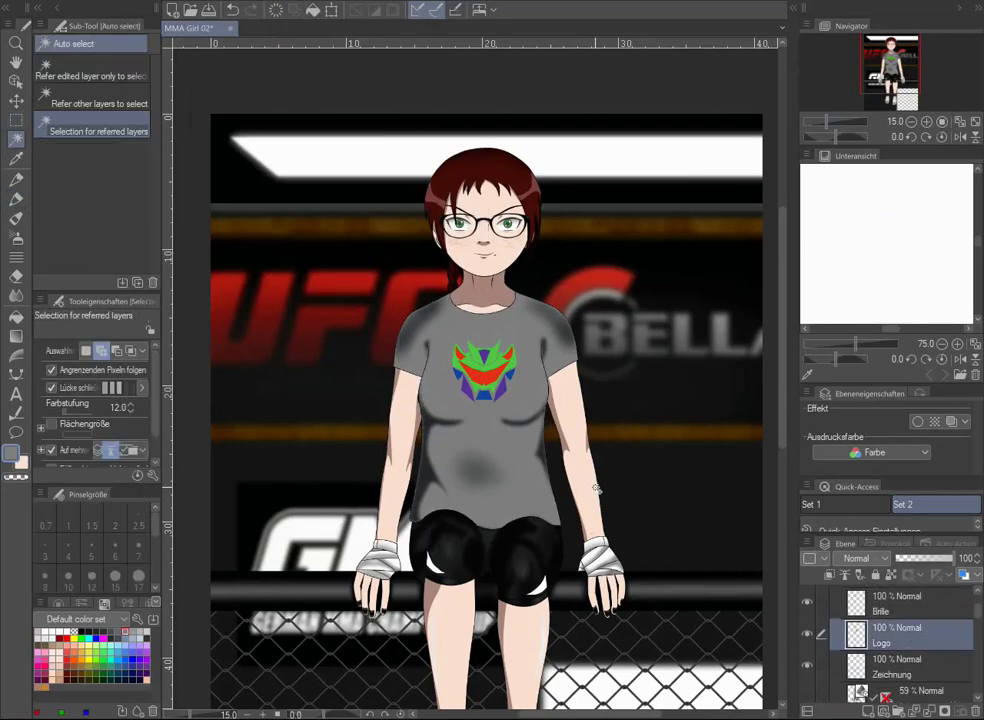
scroll(506, 384, "up", 4)
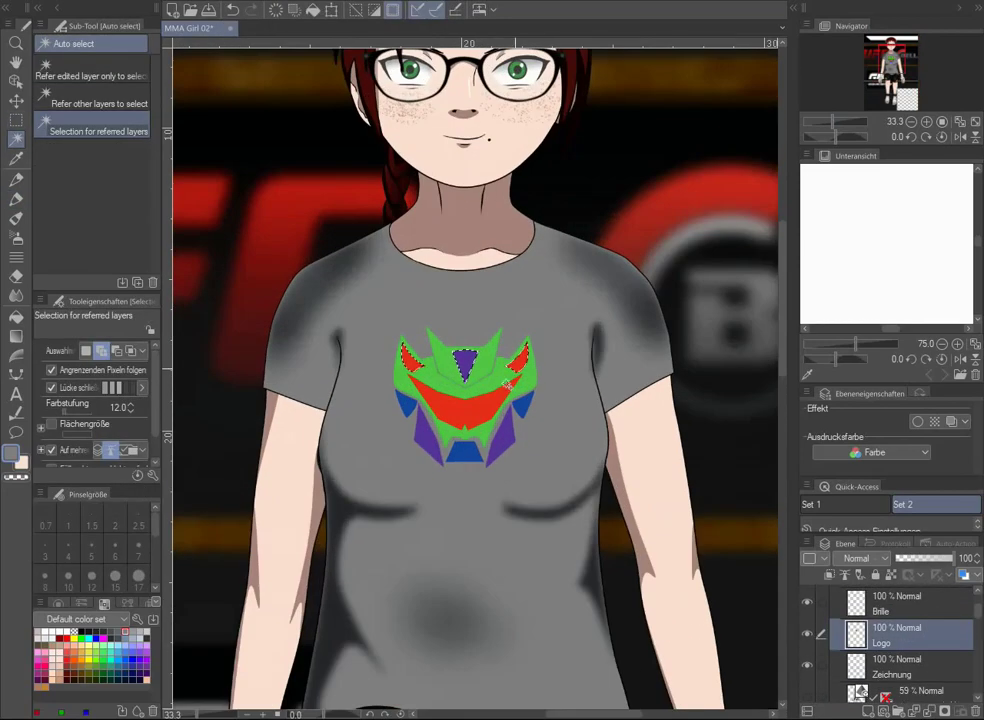
key("p")
left_click(421, 371)
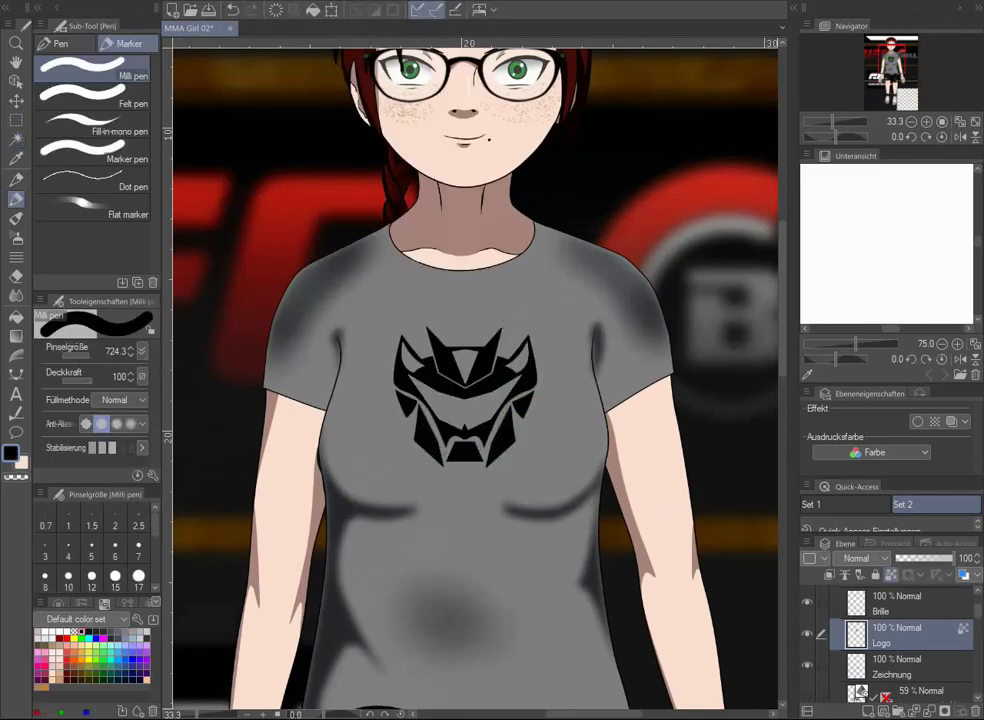
Draw black seam lines along the shirt's neckline and bottom hem on the Zeichnung layer, with a continuous curve of size 4
left_click(15, 375)
scroll(428, 235, "up", 3)
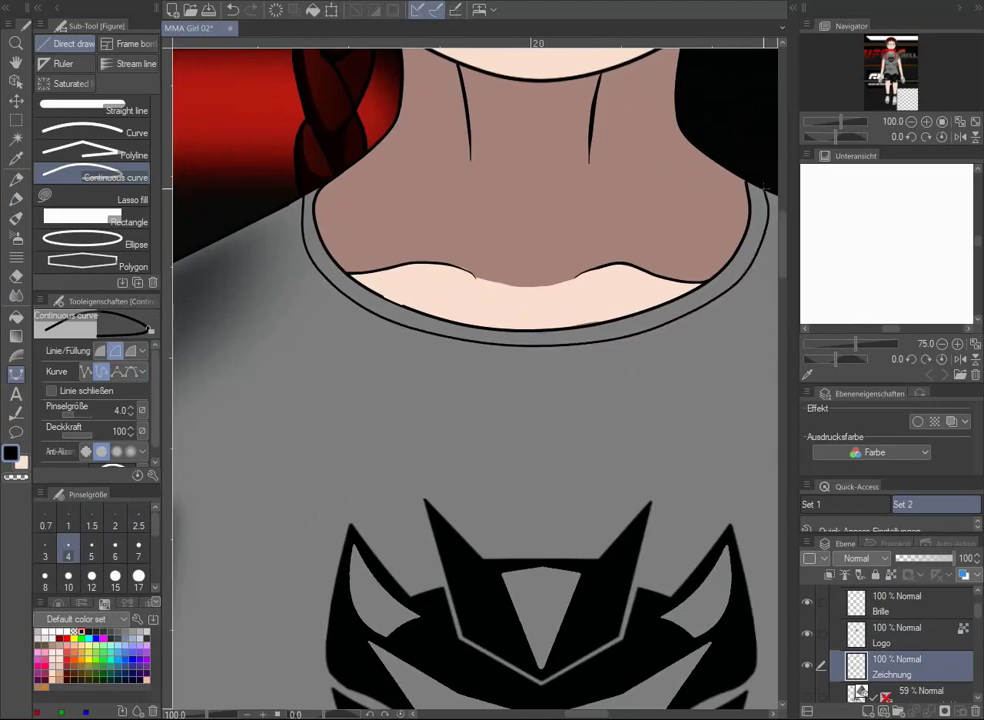
scroll(260, 482, "down", 3)
scroll(260, 482, "up", 4)
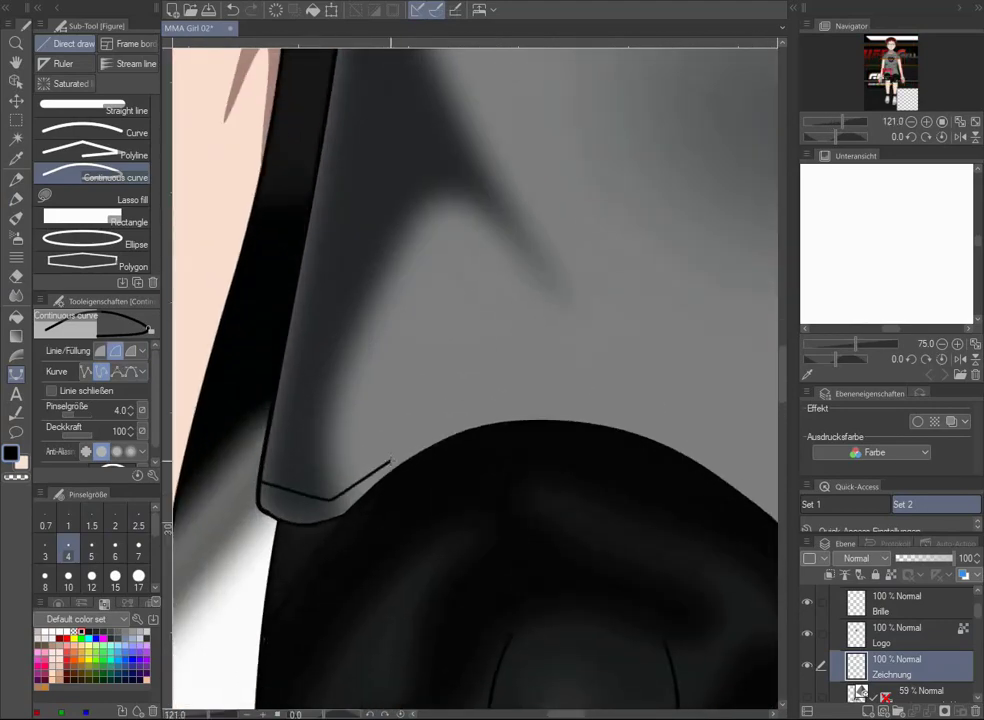
scroll(390, 460, "down", 4)
scroll(377, 435, "up", 3)
scroll(613, 452, "down", 4)
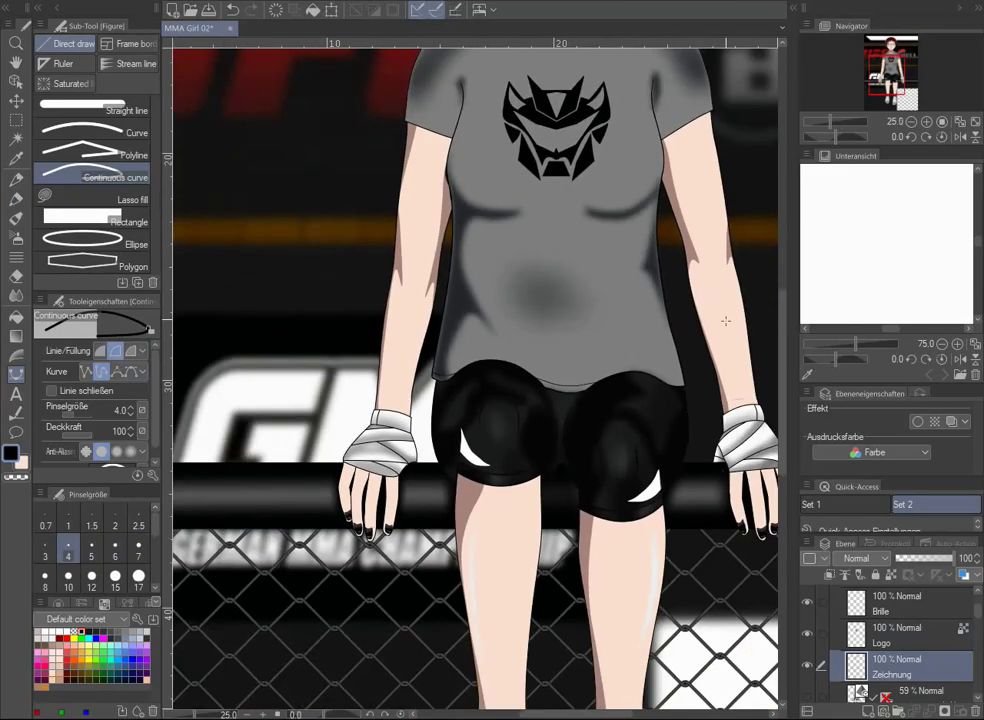
scroll(556, 400, "up", 3)
scroll(655, 410, "down", 4)
Draw a black seam line parallel to the cuff edge of both shirt sleeves on the Zeichnung layer
scroll(536, 276, "up", 4)
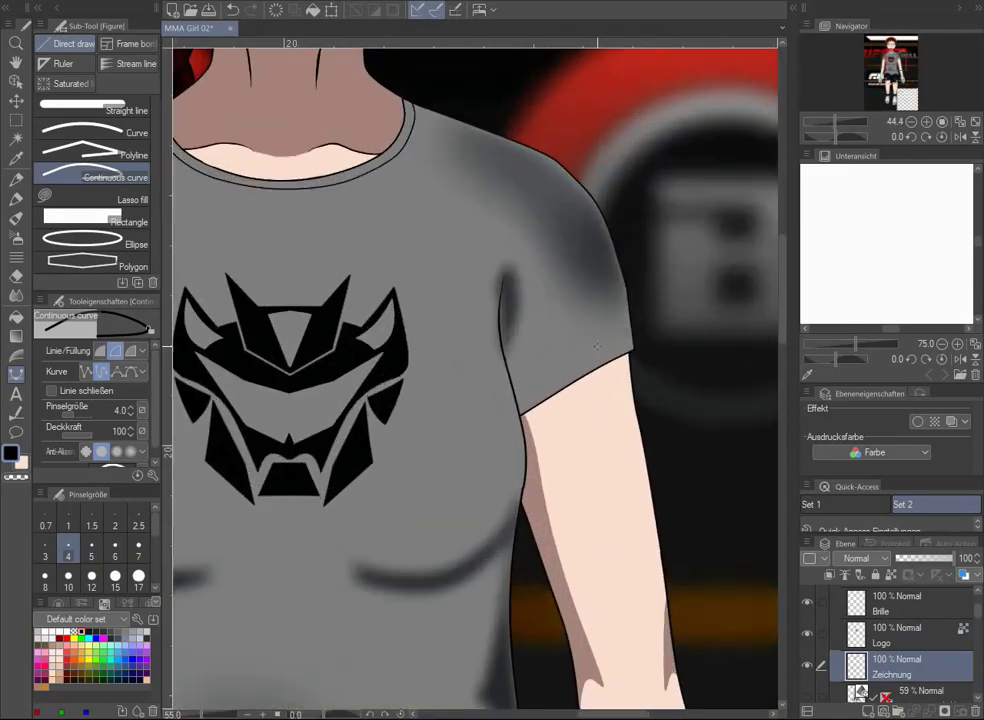
scroll(536, 276, "down", 1)
scroll(590, 300, "up", 4)
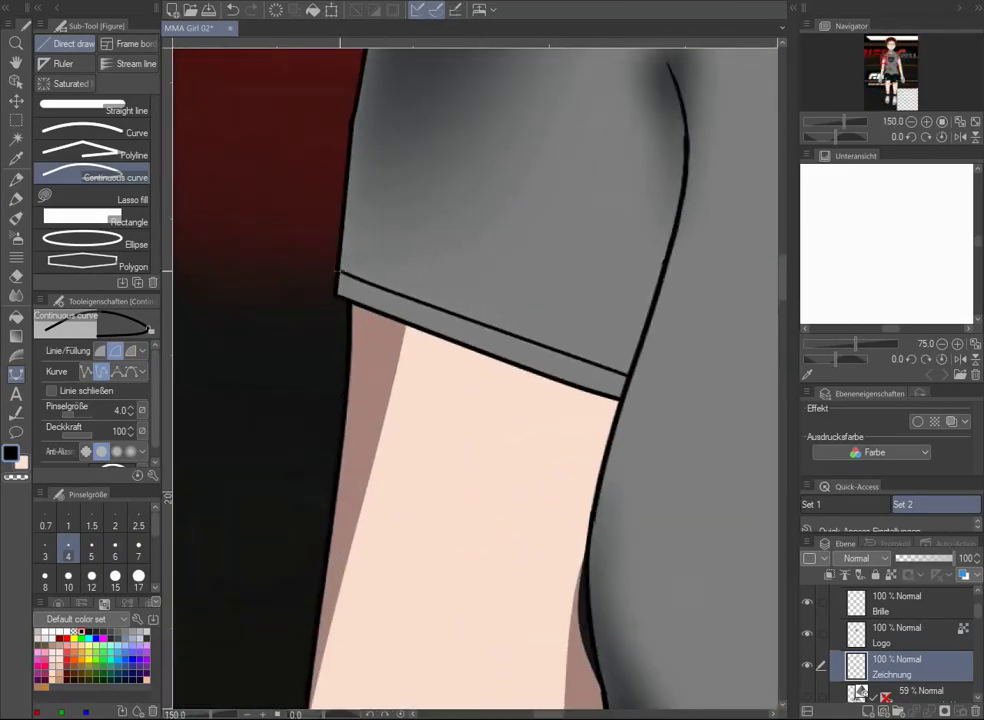
scroll(450, 281, "down", 5)
scroll(226, 233, "up", 2)
Place the Kimono 02 texture material over the picture as a new layer beneath the Zeichnung line art
key("o")
left_click(673, 380)
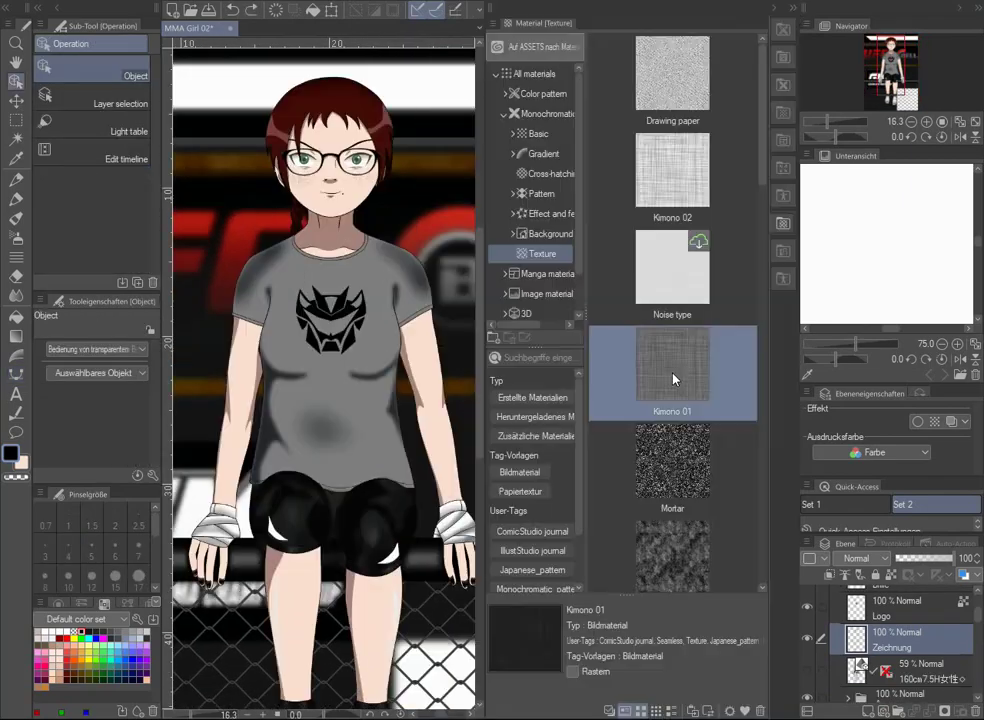
left_click_drag(673, 170, 318, 417)
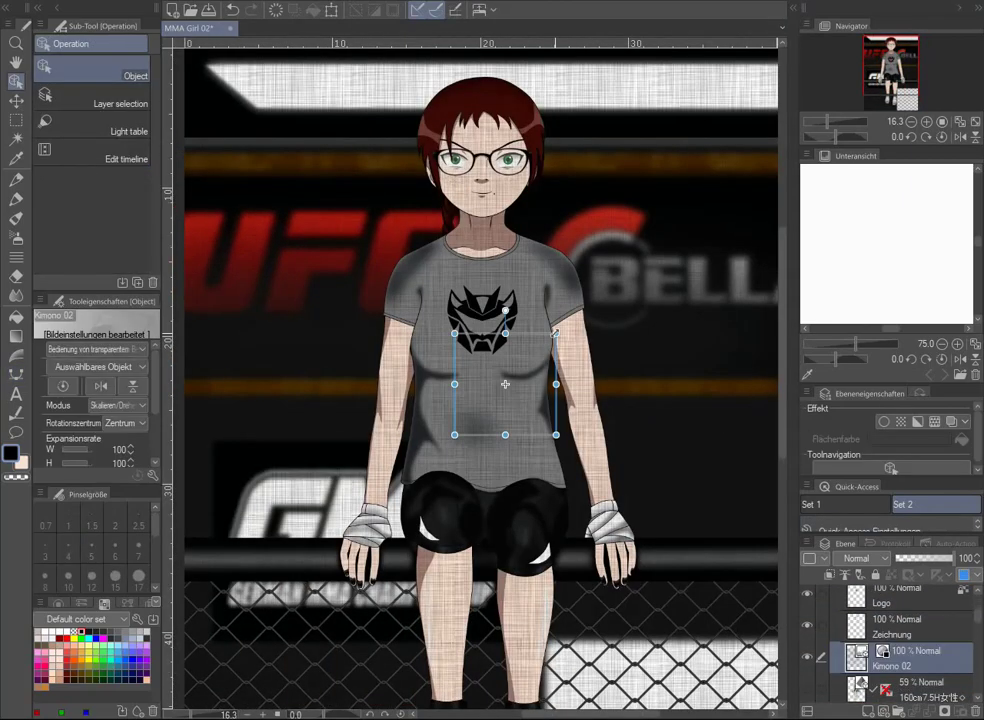
Remove the Kimono 02 texture everywhere outside the grey shirt and set the texture layer's opacity to 74 %
key("w")
scroll(478, 461, "up", 2)
left_click(478, 461)
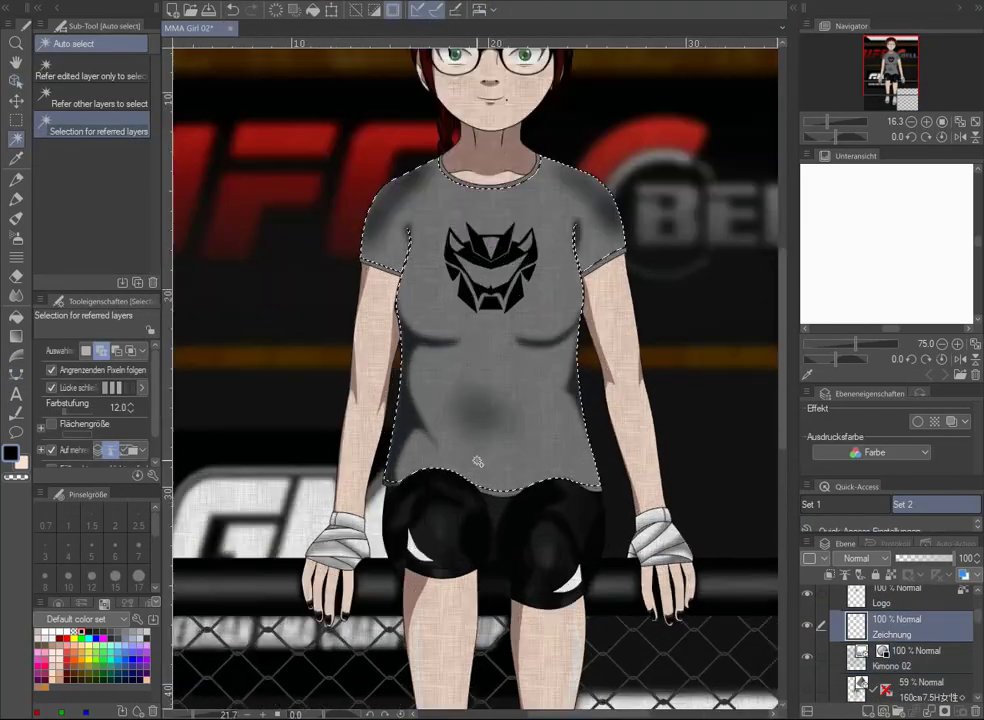
scroll(478, 461, "up", 2)
key("ctrl+0")
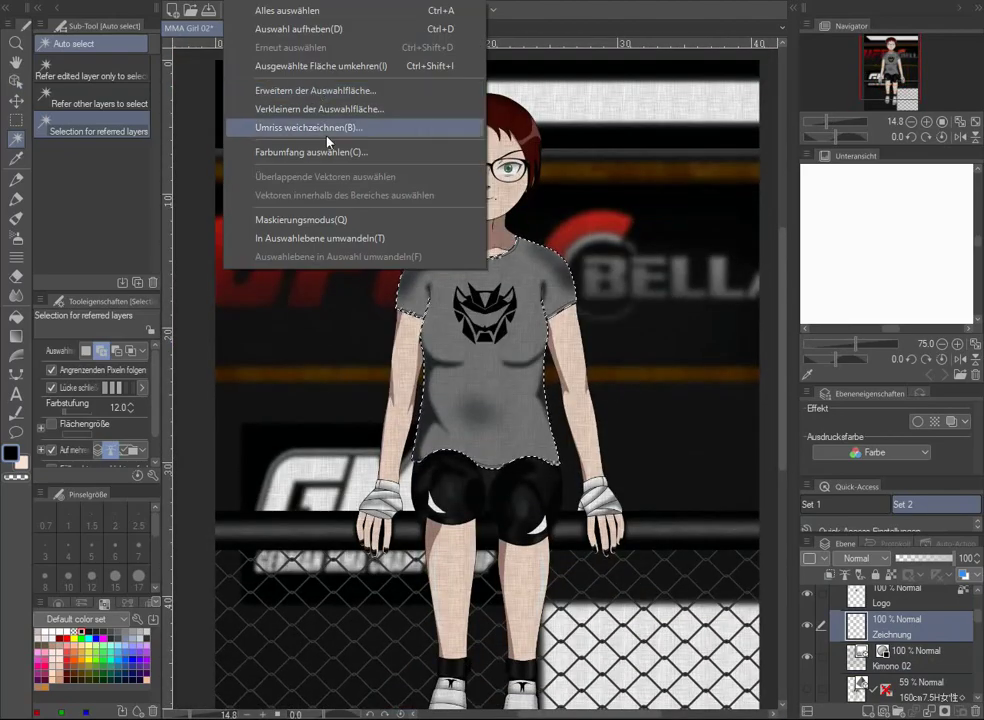
left_click(910, 668)
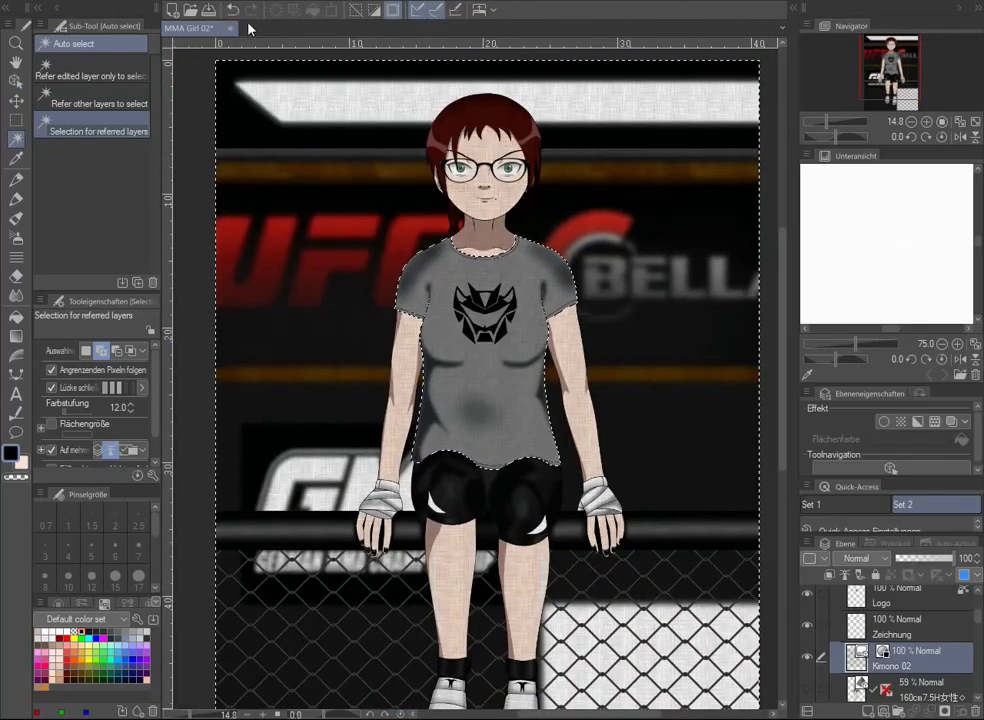
key("ctrl+d")
scroll(470, 293, "up", 2)
left_click_drag(955, 558, 940, 565)
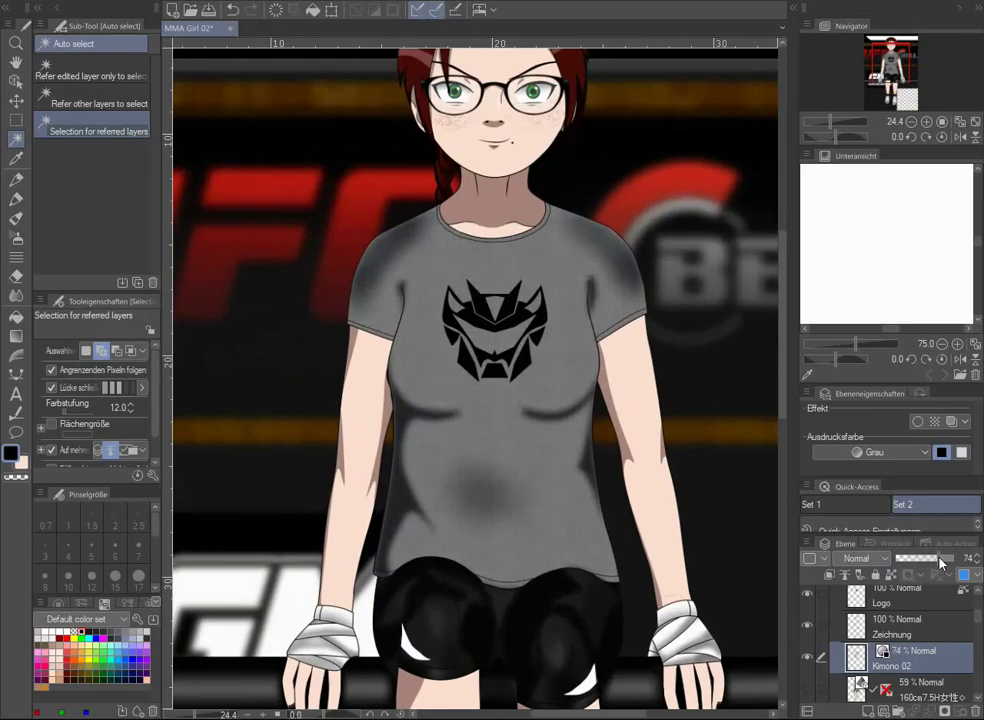
Delete the part of the black Ebene 4 background below the wooden wall and show the Brick_IS layer behind it
left_click(897, 598)
scroll(454, 234, "up", 1)
key("k")
left_click(400, 345)
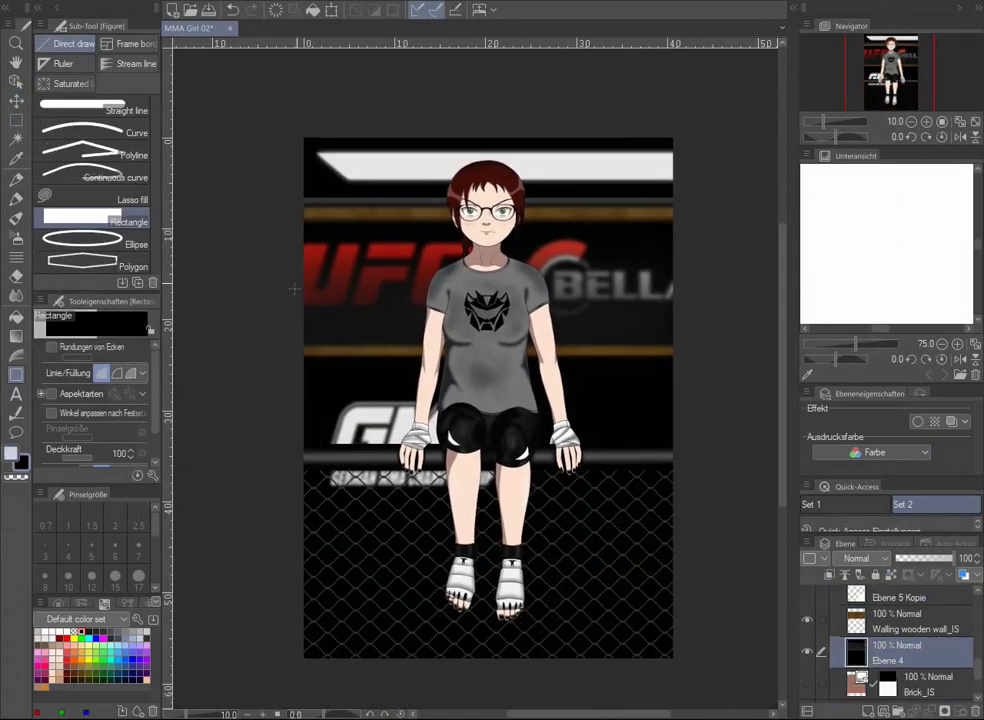
key("m")
key("Delete")
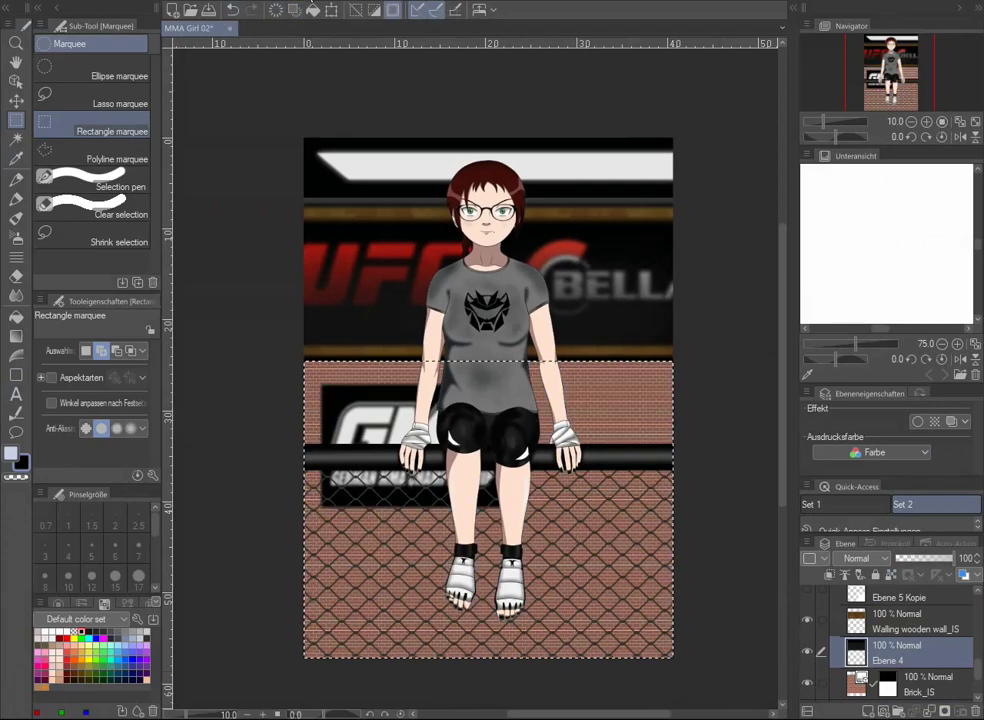
Enlarge the brick pattern of the Brick_IS layer to 527 %
scroll(490, 400, "down", 1)
left_click(925, 684)
key("o")
scroll(410, 529, "up", 1)
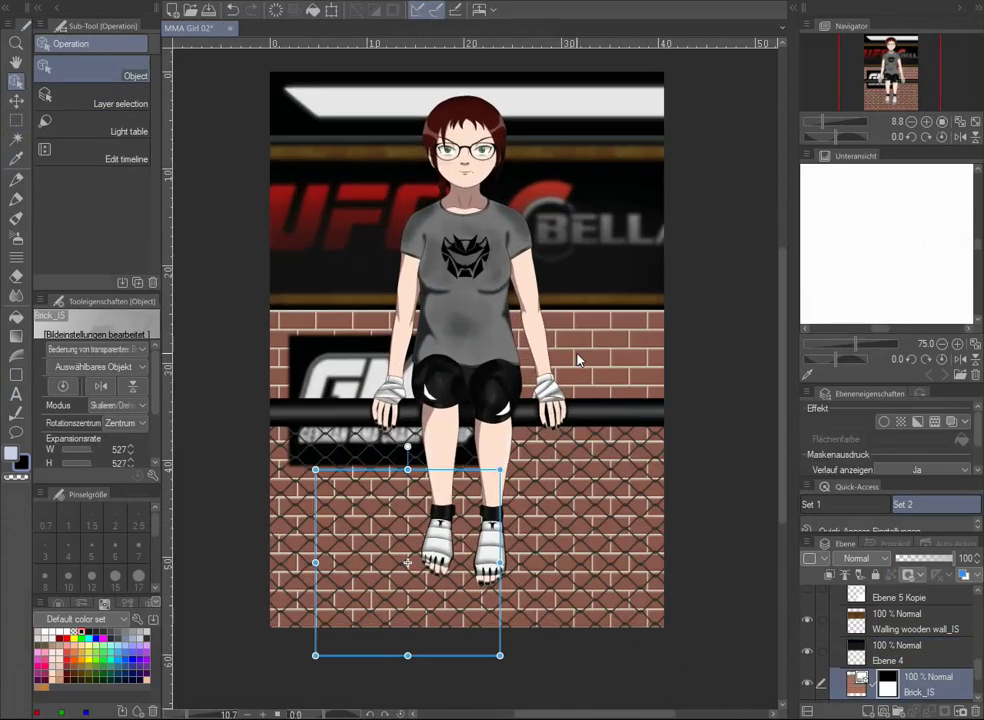
scroll(831, 667, "down", 1)
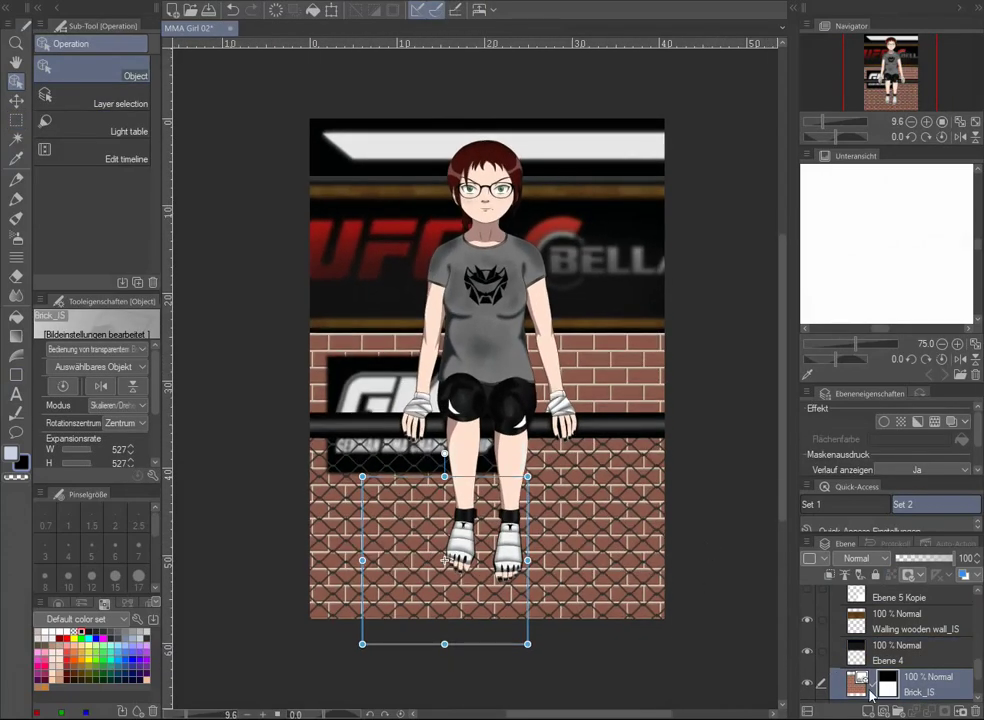
Rasterize the Brick_IS layer and soften its bricks with a Gaussian blur
right_click(833, 680)
left_click(822, 540)
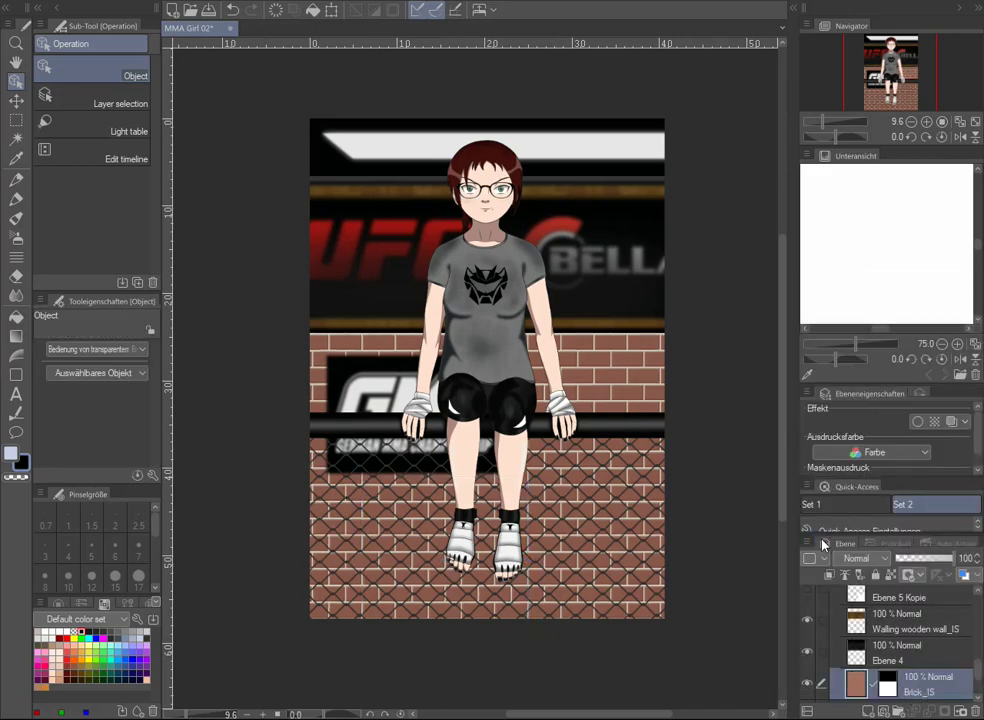
left_click(380, 1)
left_click(520, 143)
left_click_drag(456, 491, 434, 497)
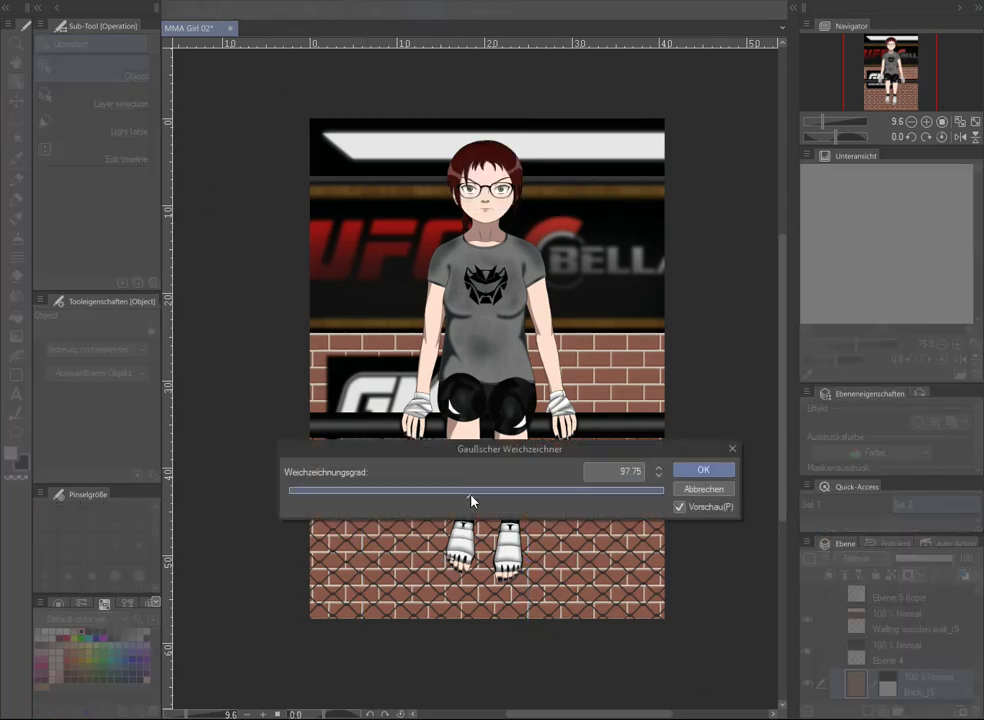
left_click(695, 469)
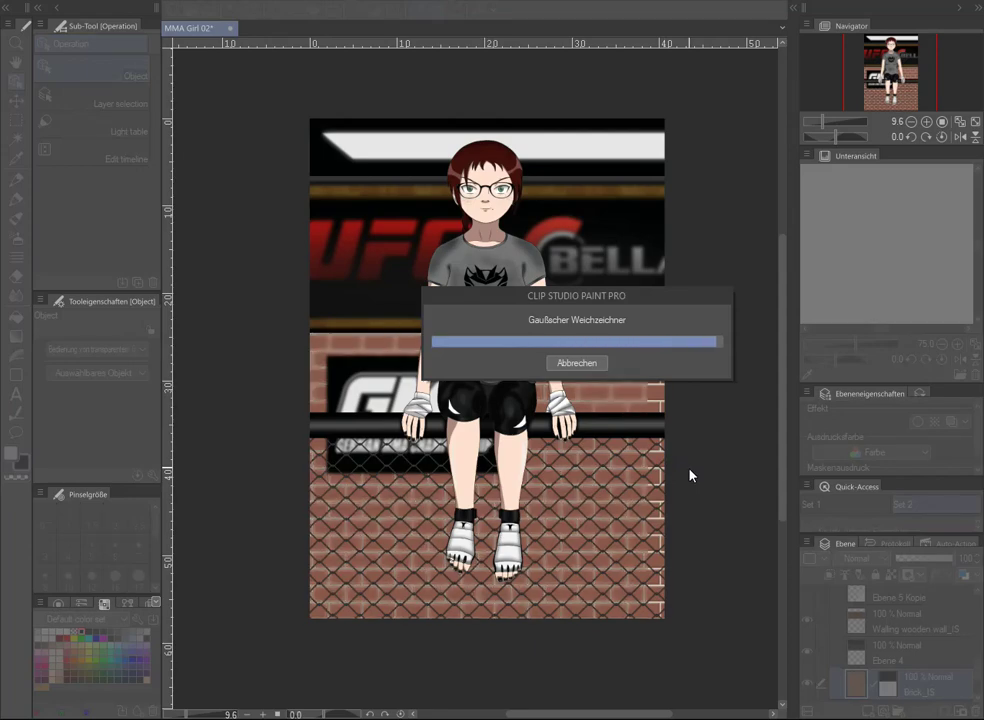
Enlarge the gmc sign to 122 % and reposition it on the brick wall behind the pole and fence
scroll(912, 667, "up", 2)
left_click(89, 3)
left_click(395, 325)
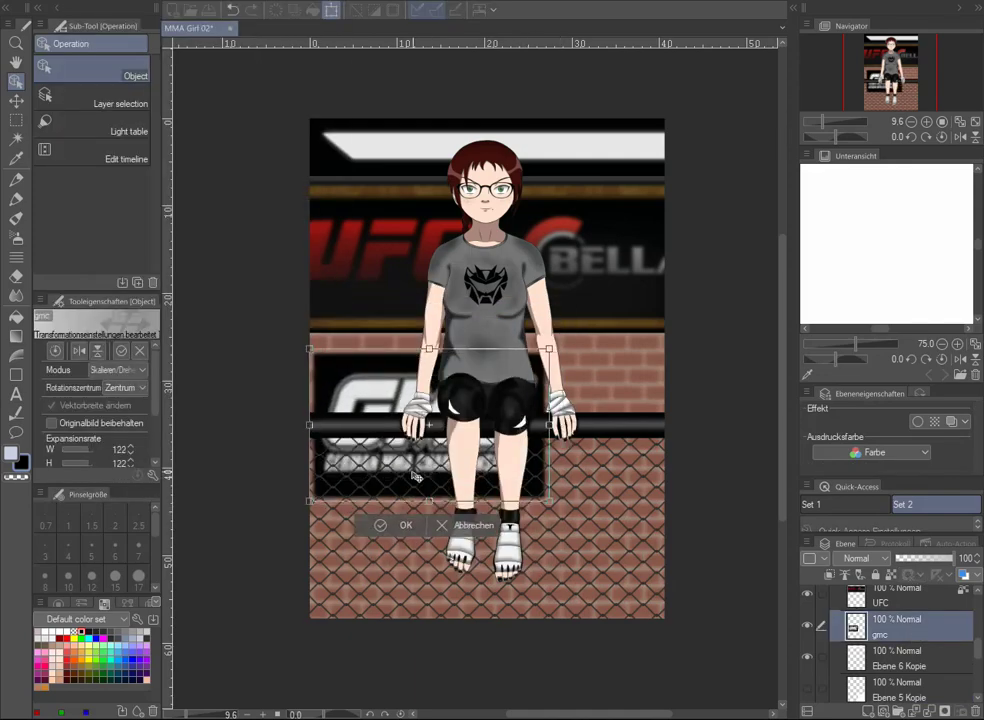
left_click_drag(420, 400, 418, 474)
left_click(405, 524)
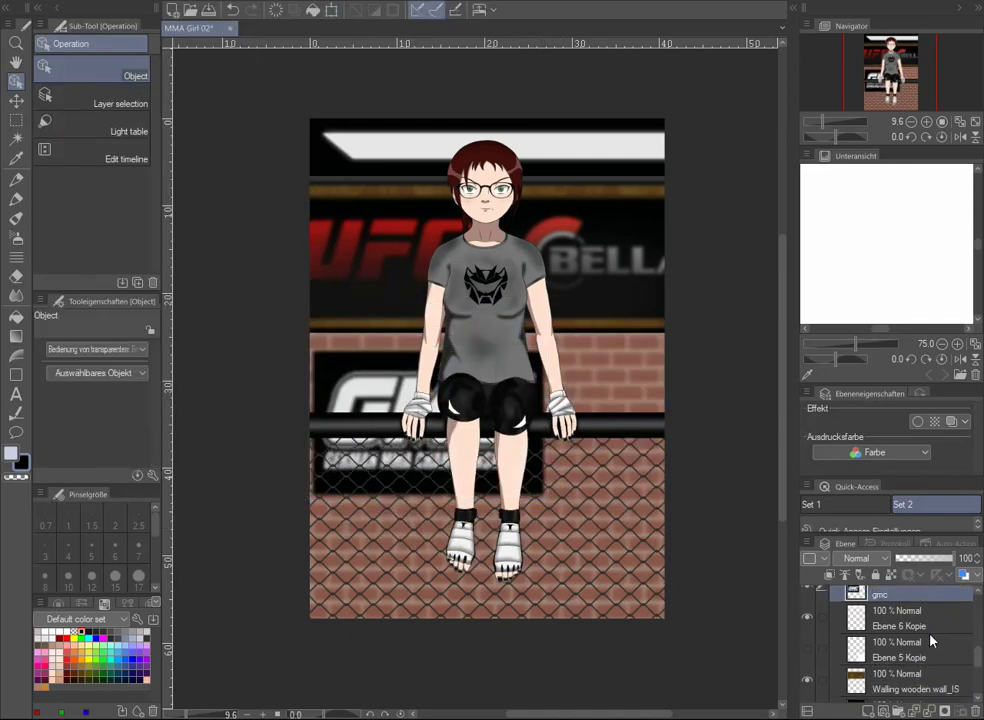
Darken the Brick_IS wall with a brightness and contrast correction
left_click(900, 652)
scroll(838, 651, "up", 1)
scroll(838, 651, "down", 2)
left_click(900, 632)
left_click(89, 3)
mouse_move(279, 308)
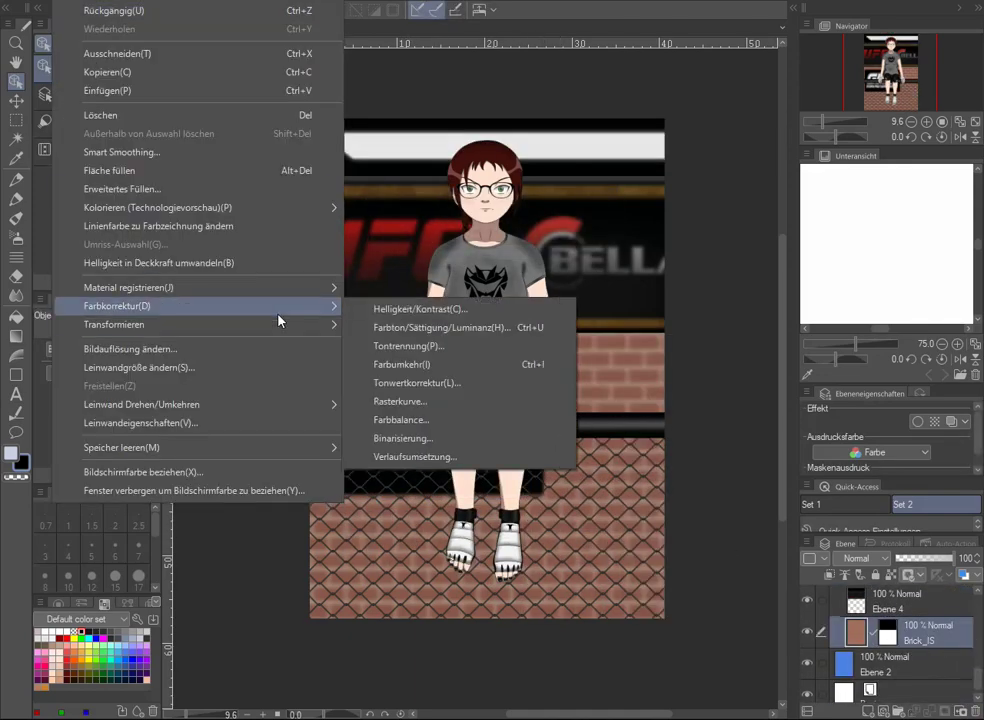
left_click(439, 312)
left_click(745, 98)
Show the purple Logo Kopie emblem at 45 % and handwrite the artist's initials and 2020 over it in light grey on Sigantur, G-pen size 10
scroll(893, 630, "up", 5)
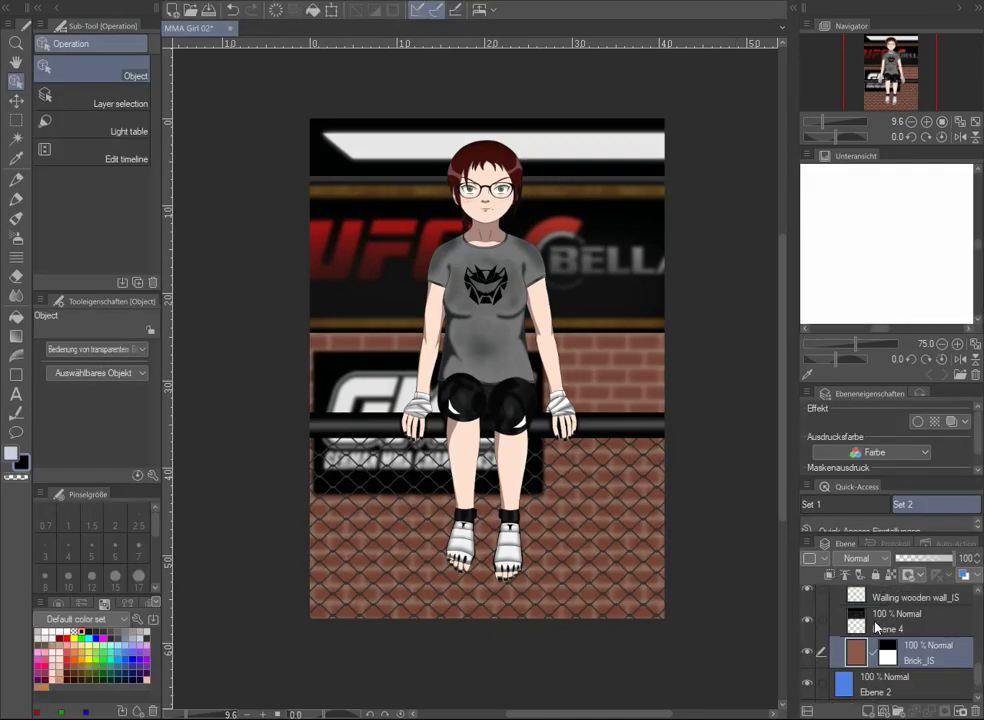
scroll(646, 575, "up", 5)
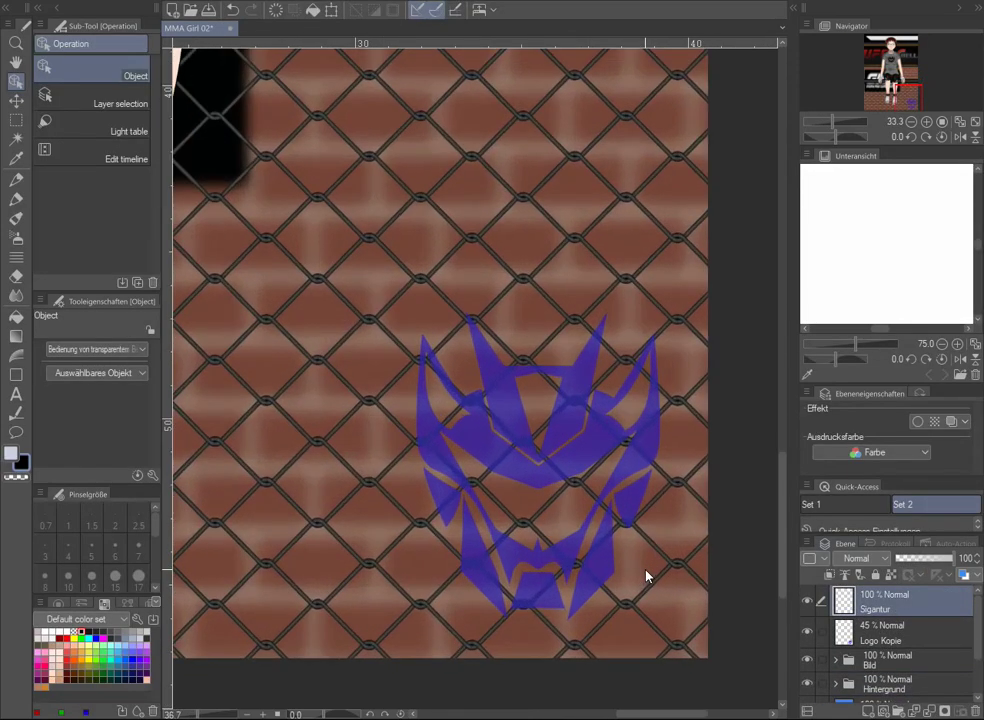
key("p")
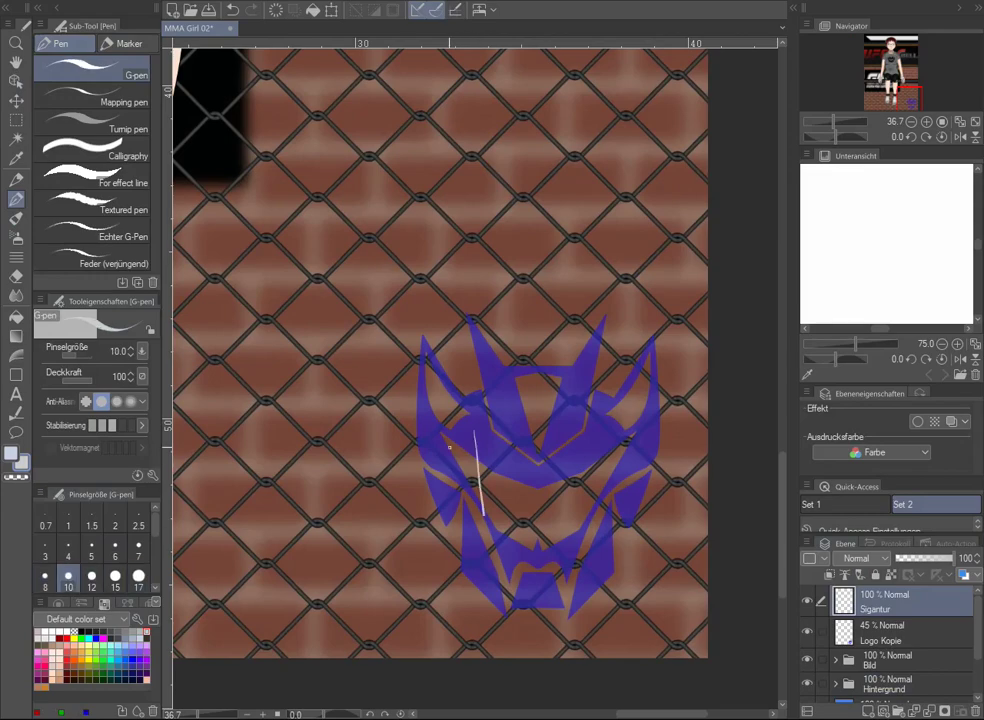
scroll(447, 360, "down", 5)
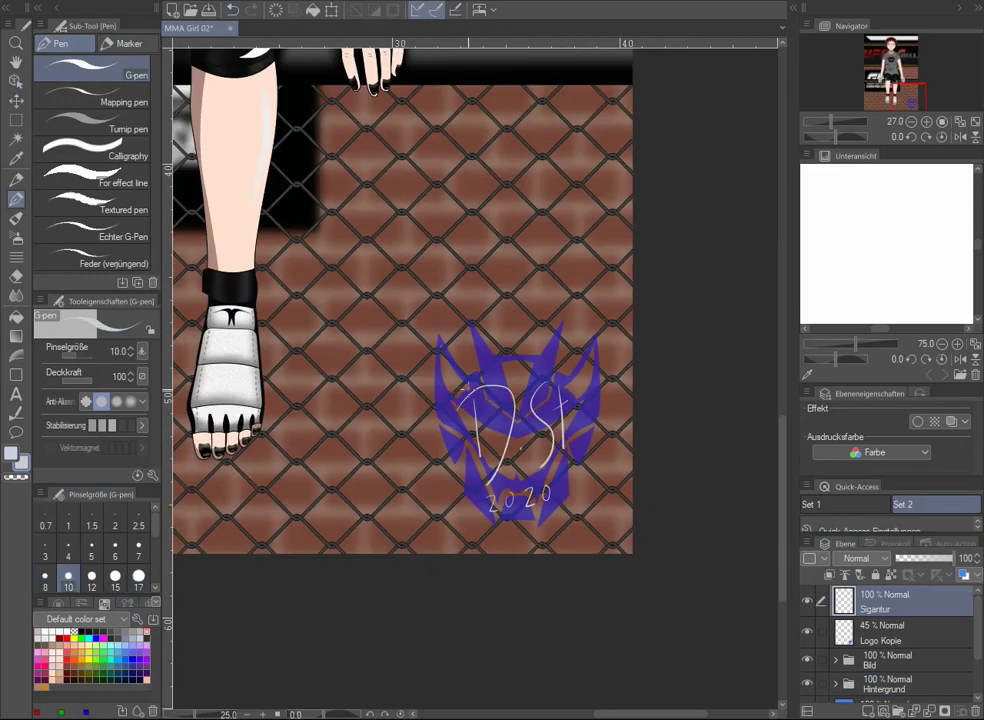
Move the black pole, the wire mesh fence and the seated girl slightly further down the picture
scroll(622, 439, "up", 1)
key("k")
left_click_drag(622, 439, 624, 470)
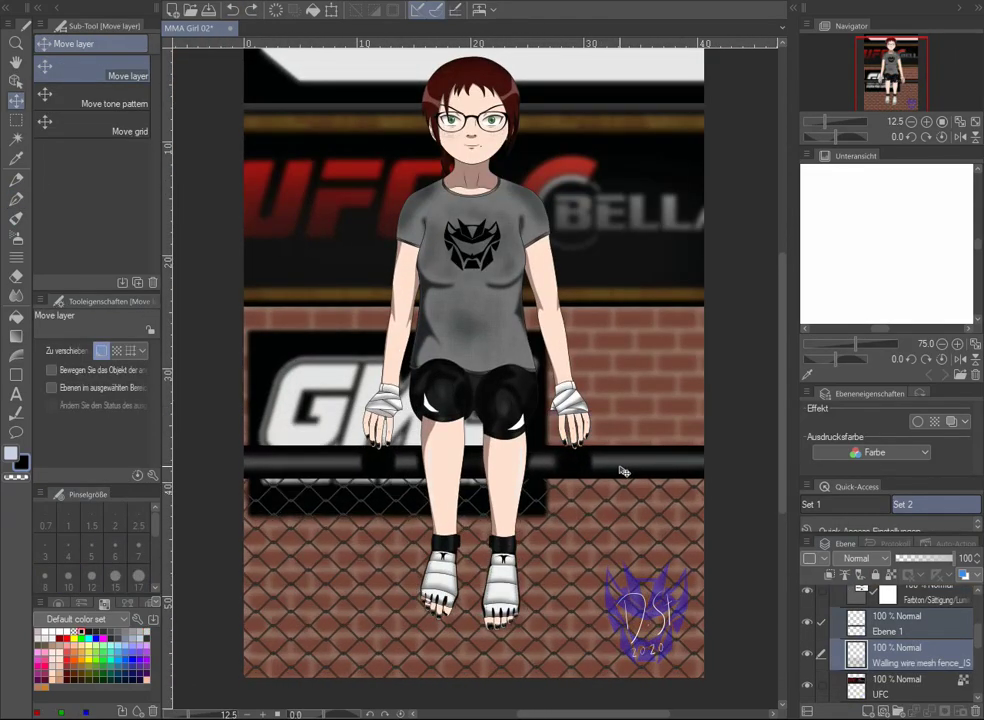
left_click_drag(826, 121, 834, 122)
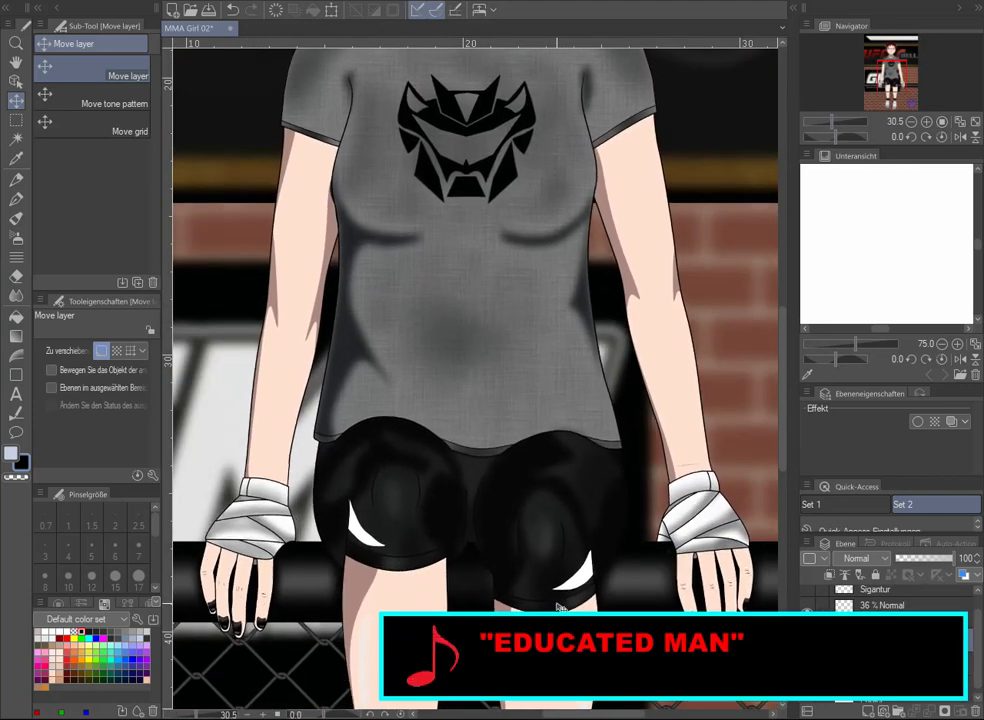
scroll(545, 520, "down", 4)
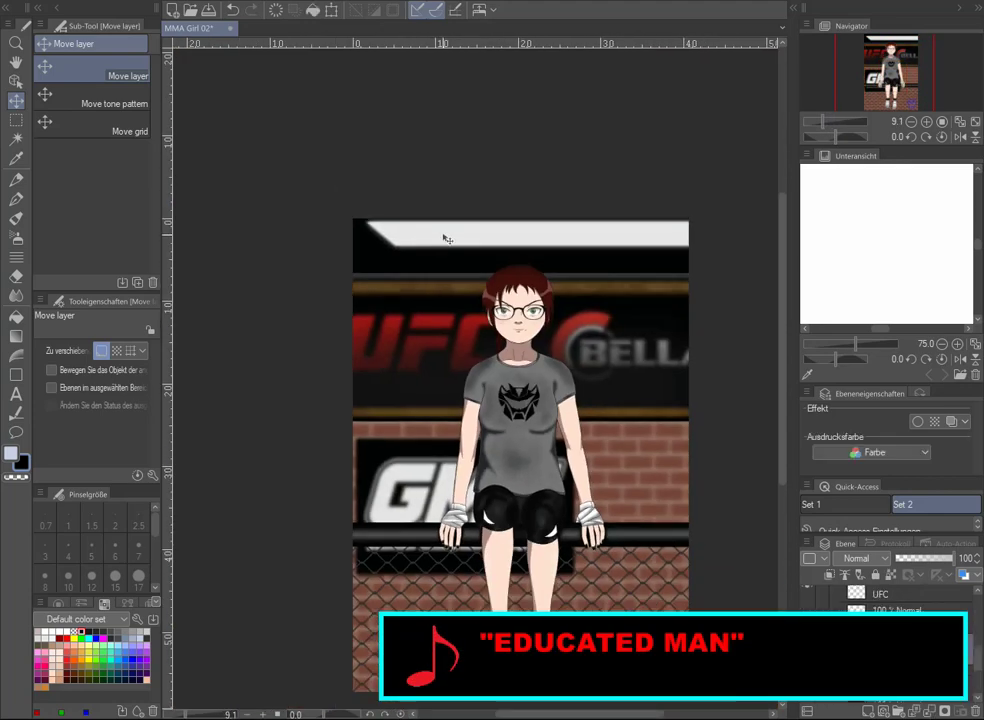